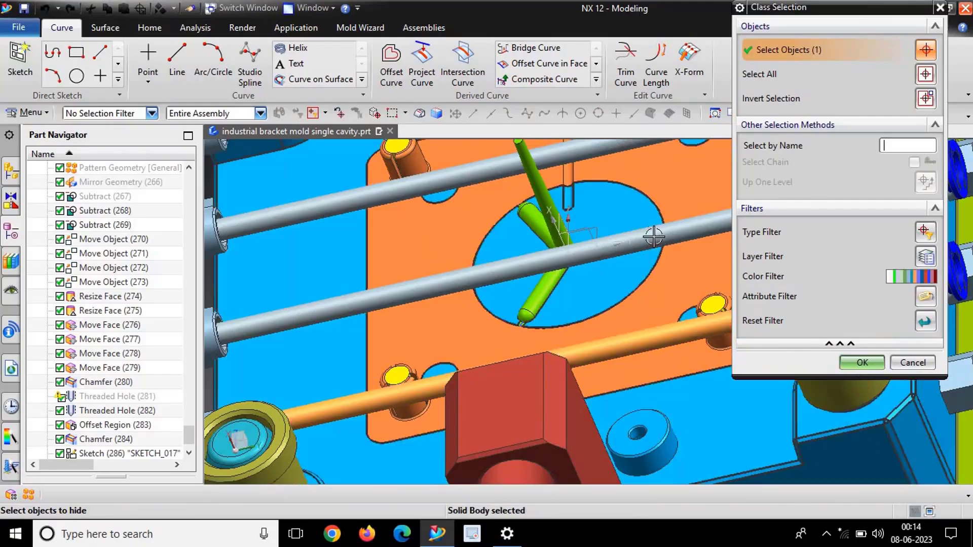
Step: Hide the three grey and orange rods, then orbit and zoom to the green rod junction
click(654, 236)
scroll(608, 243, down, 2)
click(588, 250)
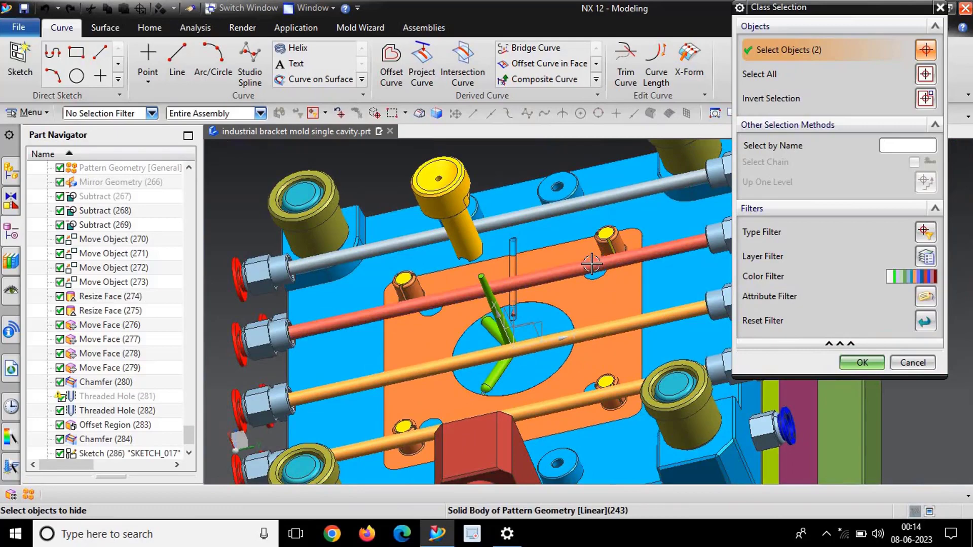
click(589, 195)
click(861, 362)
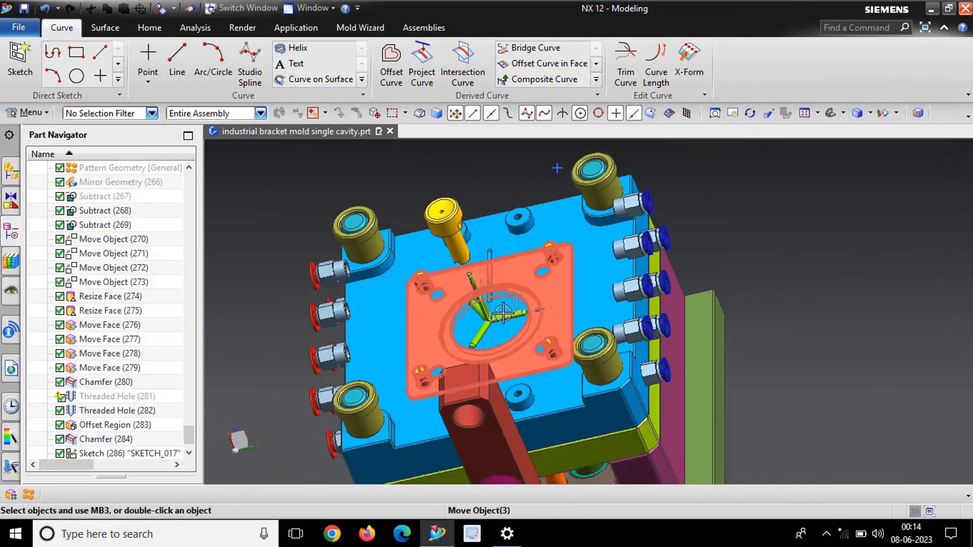
scroll(503, 314, up, 3)
mouse_move(460, 326)
middle_down()
mouse_move(528, 321)
mouse_move(643, 262)
middle_up()
scroll(531, 260, down, 3)
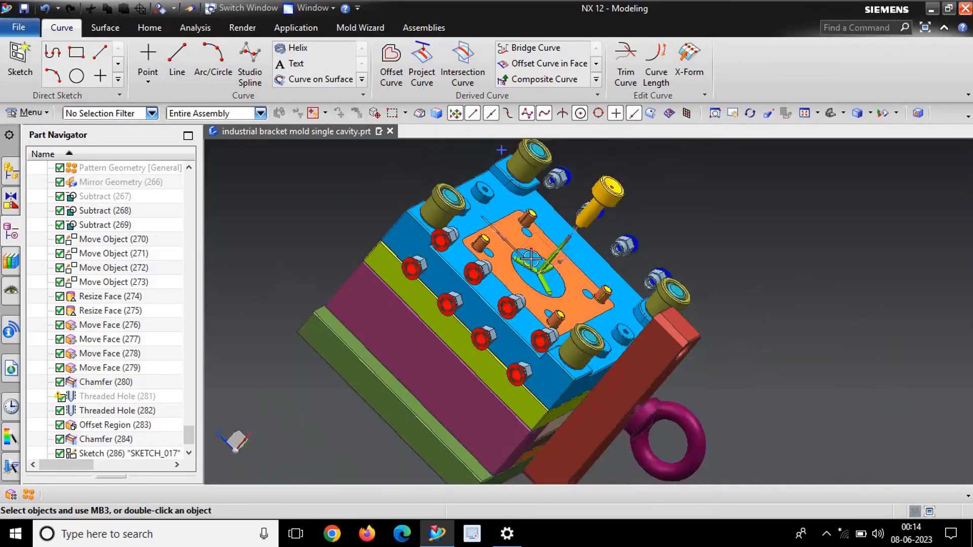
scroll(531, 259, up, 3)
scroll(585, 275, up, 3)
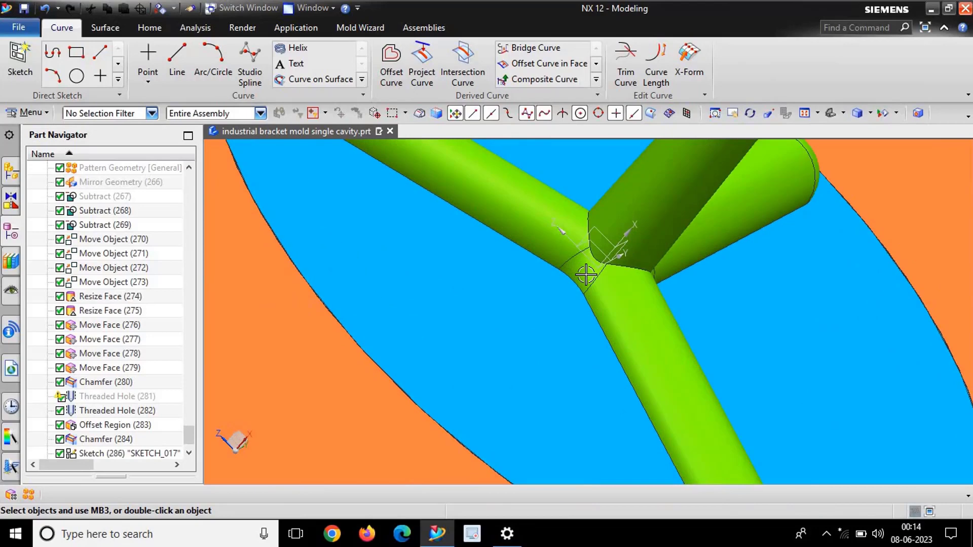
Step: Hide the green sprue rods to expose the blue three-arm runner junction
key(ctrl+b)
click(608, 296)
click(859, 363)
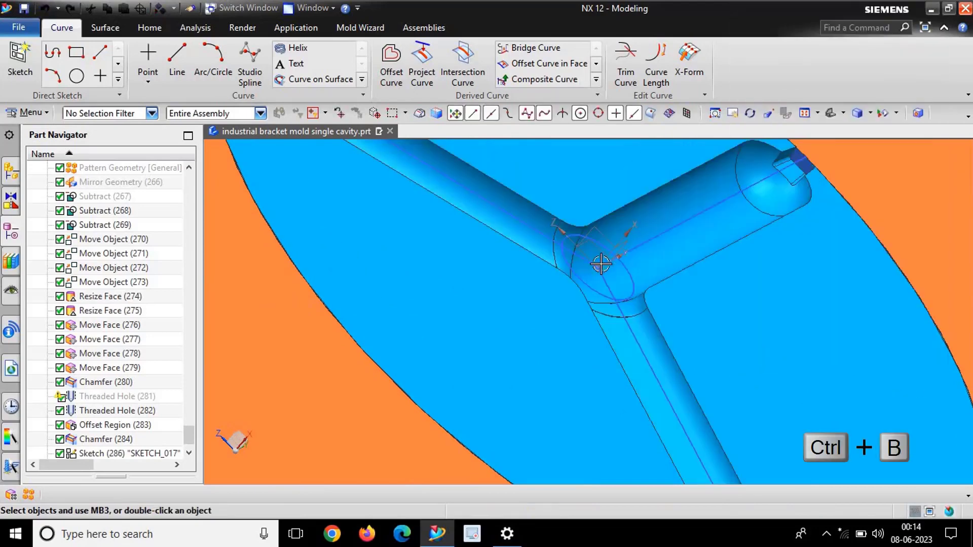
scroll(600, 264, down, 2)
mouse_move(654, 266)
middle_down()
mouse_move(565, 267)
mouse_move(551, 275)
mouse_move(571, 284)
mouse_move(569, 312)
middle_up()
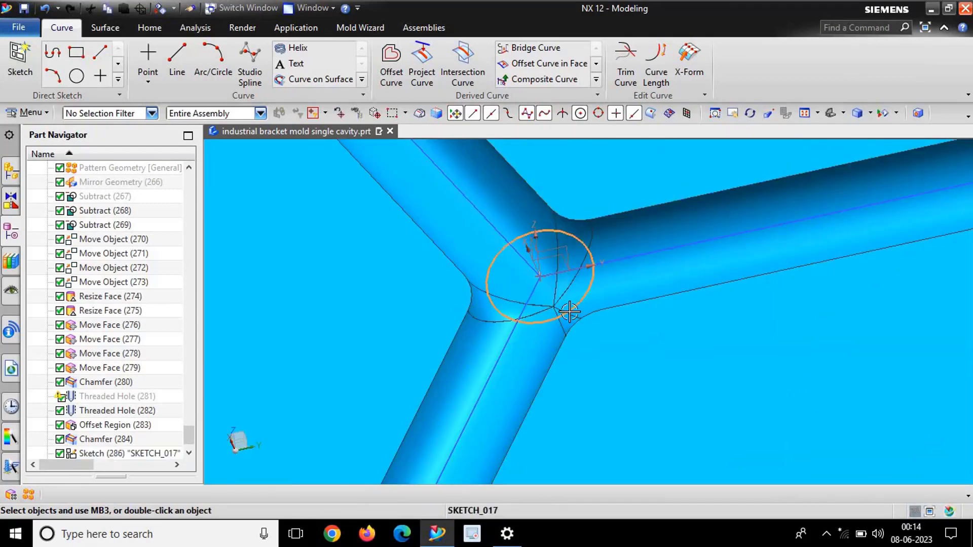
Step: Review the junction circle sketch SKETCH_017 and return to the Home modeling features
double_click(568, 312)
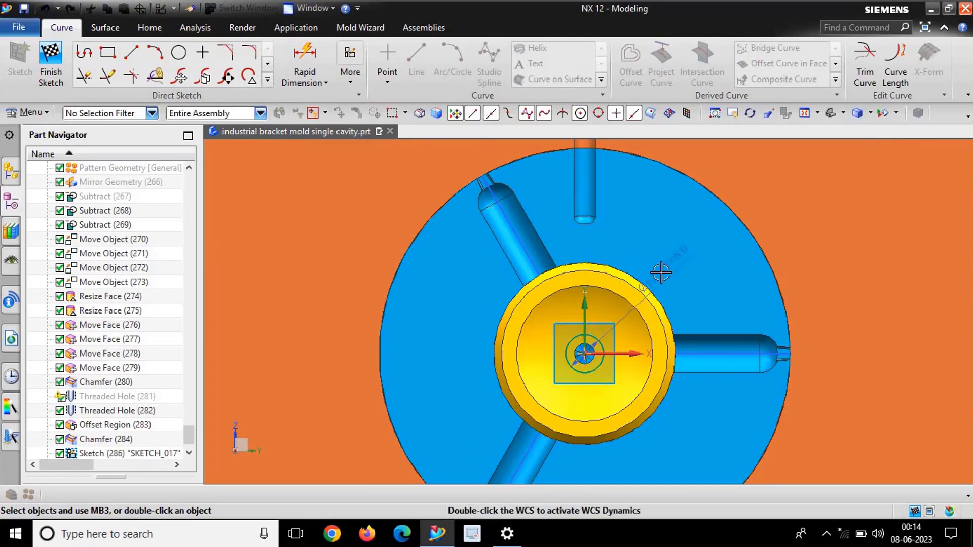
scroll(661, 272, up, 2)
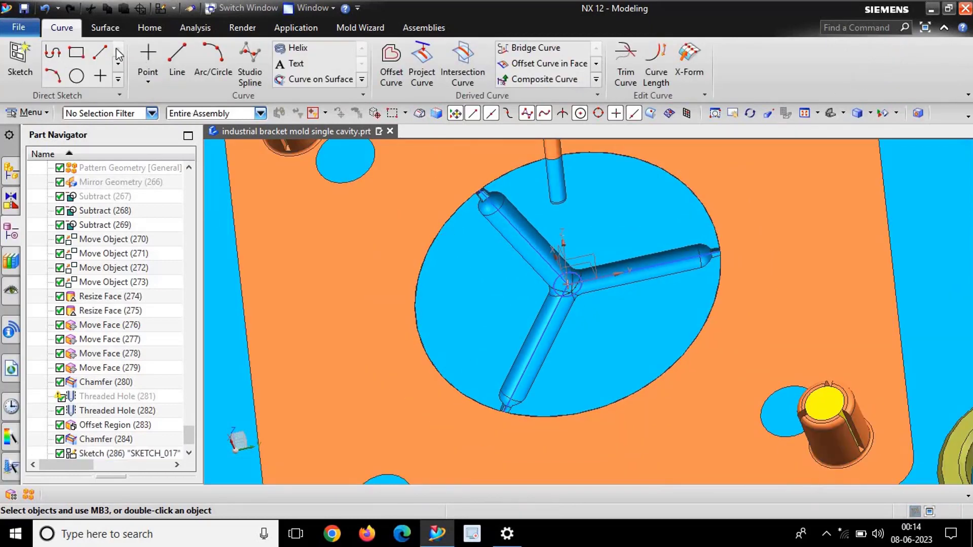
click(148, 28)
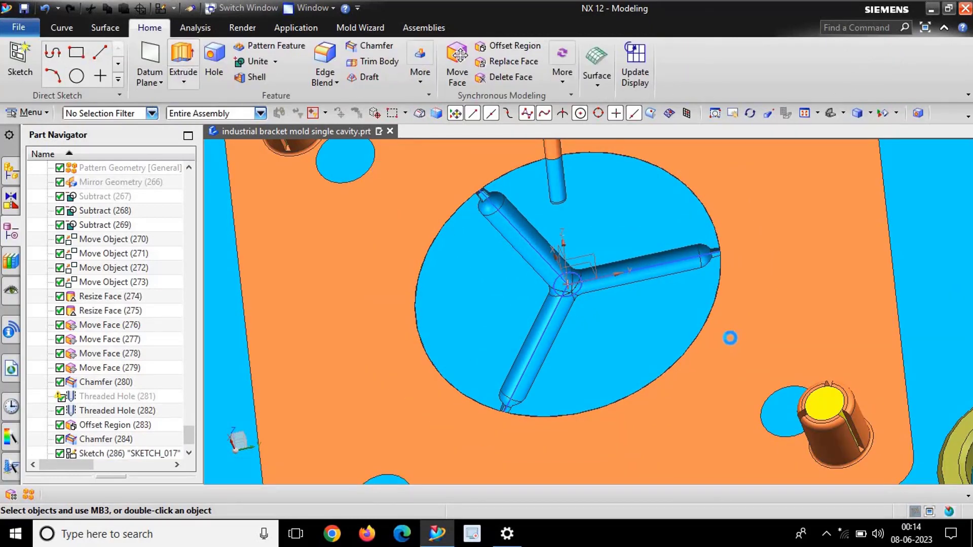
Step: Start an extrude (X) and select the junction circle as its section
key(x)
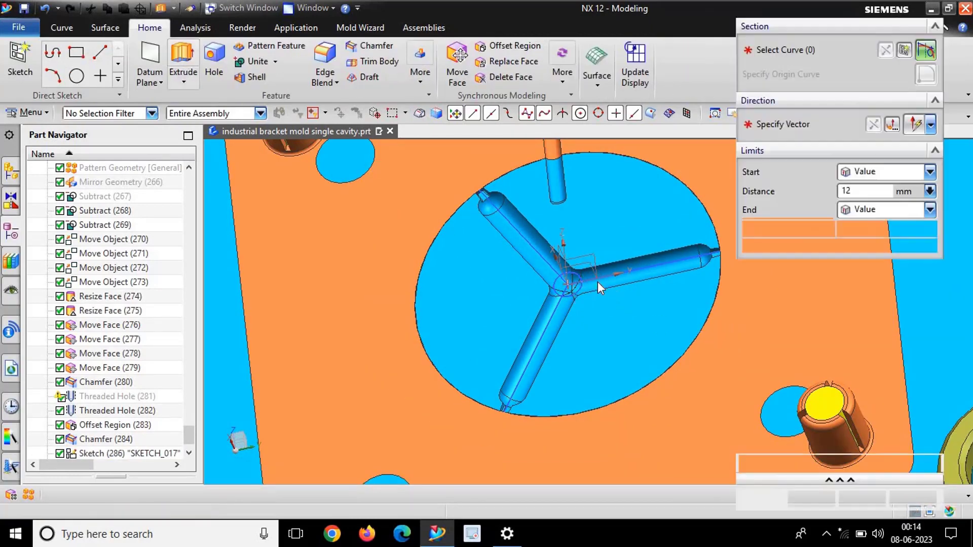
scroll(583, 285, up, 3)
scroll(567, 285, up, 2)
scroll(559, 287, up, 1)
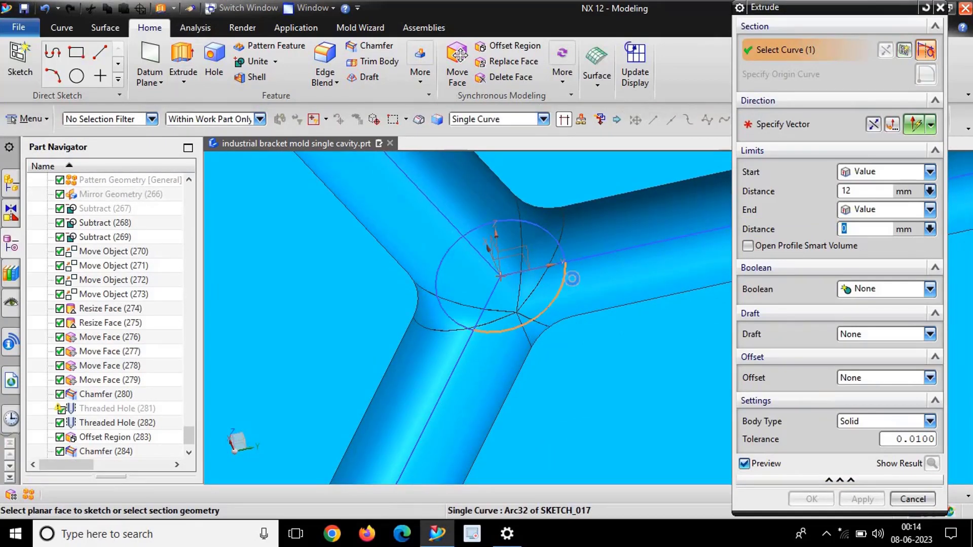
click(571, 284)
shift+click(571, 276)
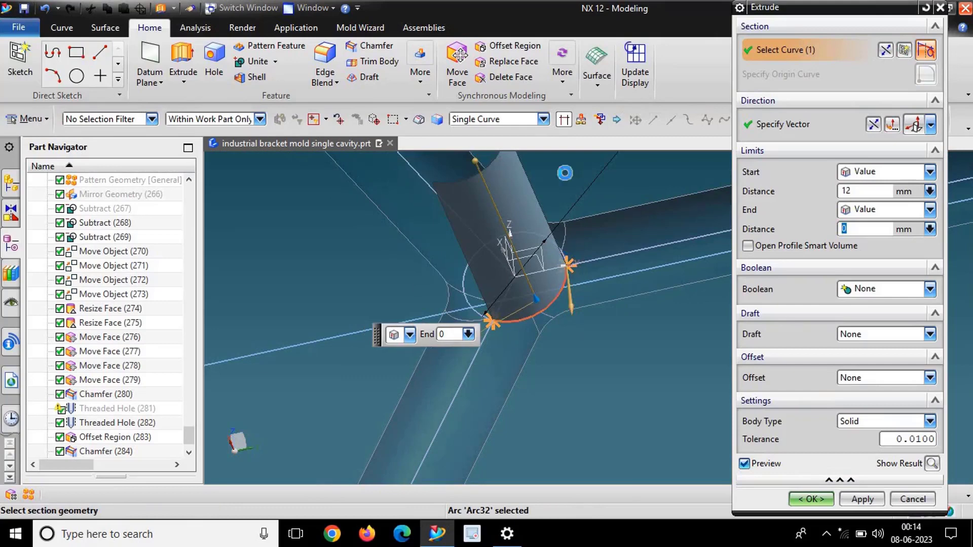
click(558, 295)
Step: Hide the bodies obstructing the view of the runner junction
scroll(560, 293, up, 3)
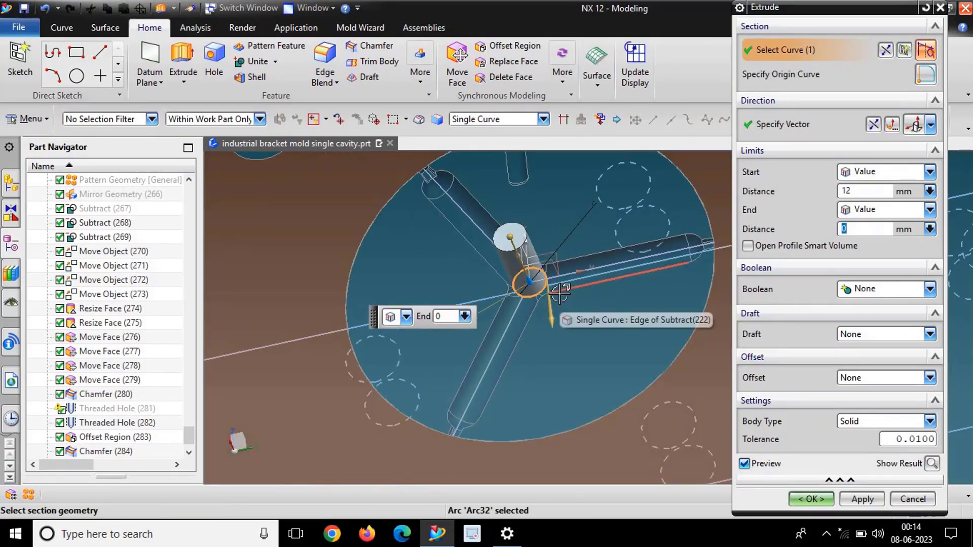
scroll(507, 254, up, 3)
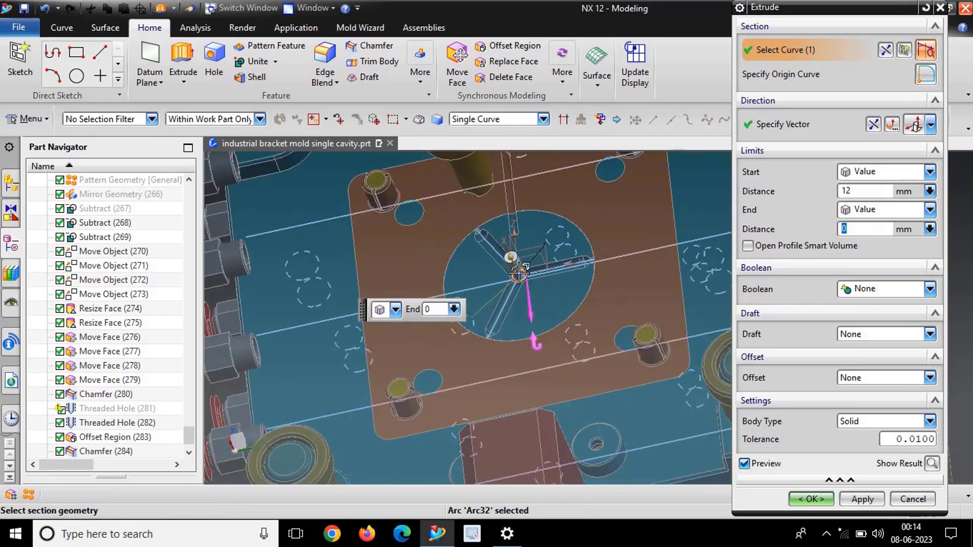
middle_drag(507, 253, 498, 251)
scroll(517, 294, down, 3)
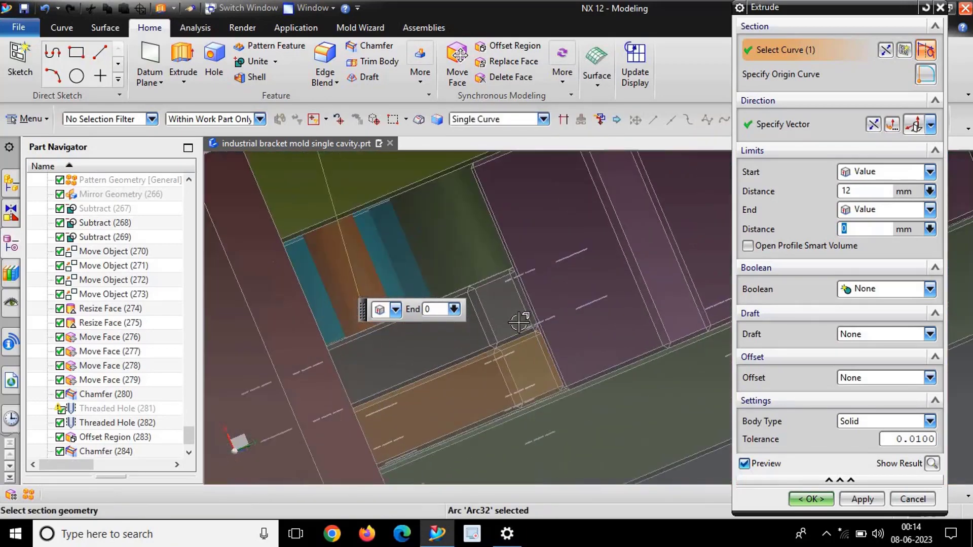
scroll(533, 335, down, 3)
scroll(535, 342, down, 2)
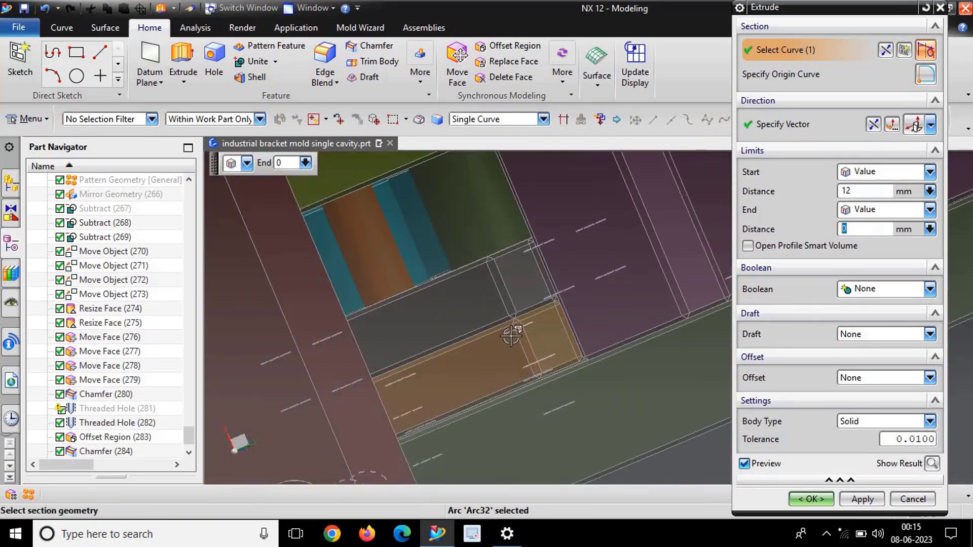
scroll(512, 335, down, 2)
key(Escape)
key(ctrl+b)
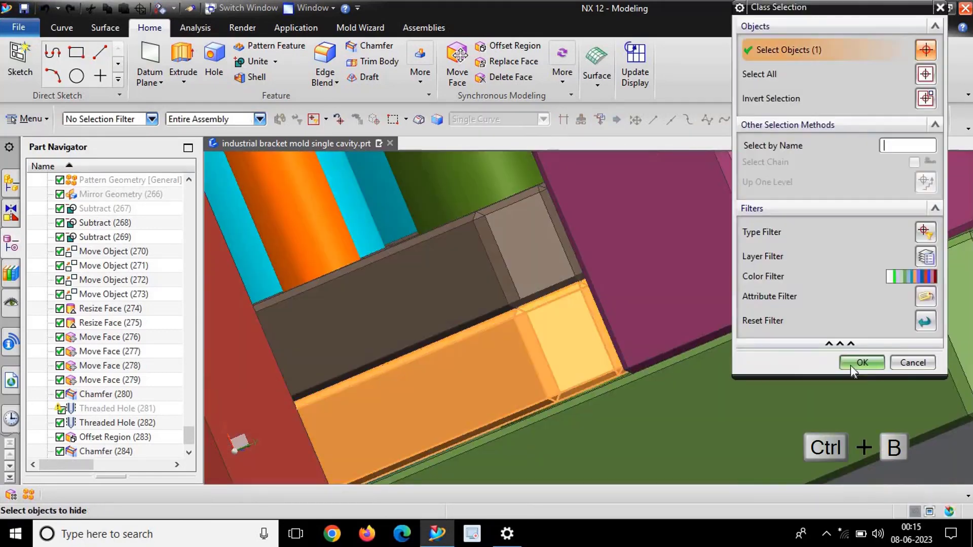
click(860, 362)
Step: Set the extrusion start to Until Extended up to the chosen mold face and apply
click(891, 172)
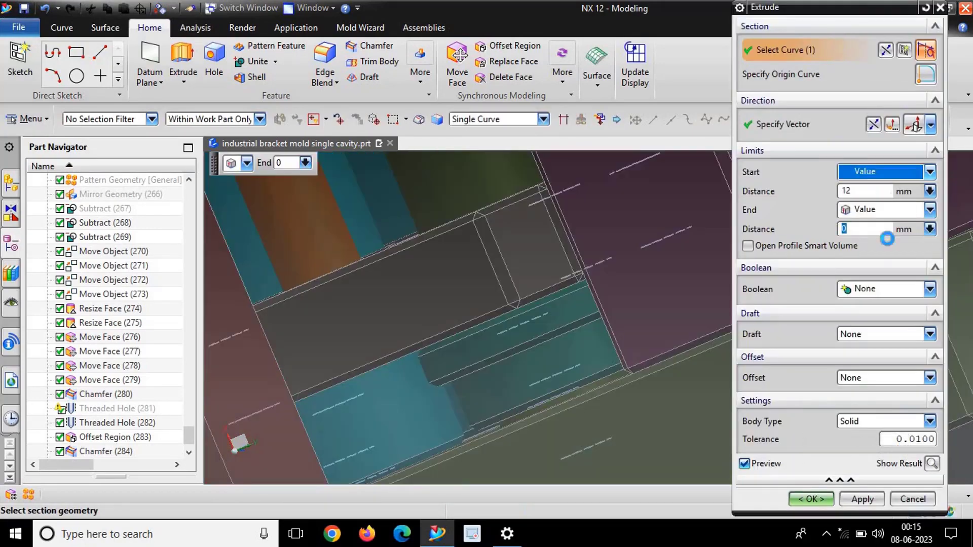
click(883, 247)
mouse_move(572, 261)
middle_down()
mouse_move(557, 251)
mouse_move(533, 261)
mouse_move(512, 215)
middle_up()
scroll(533, 261, up, 3)
click(542, 261)
scroll(542, 260, down, 5)
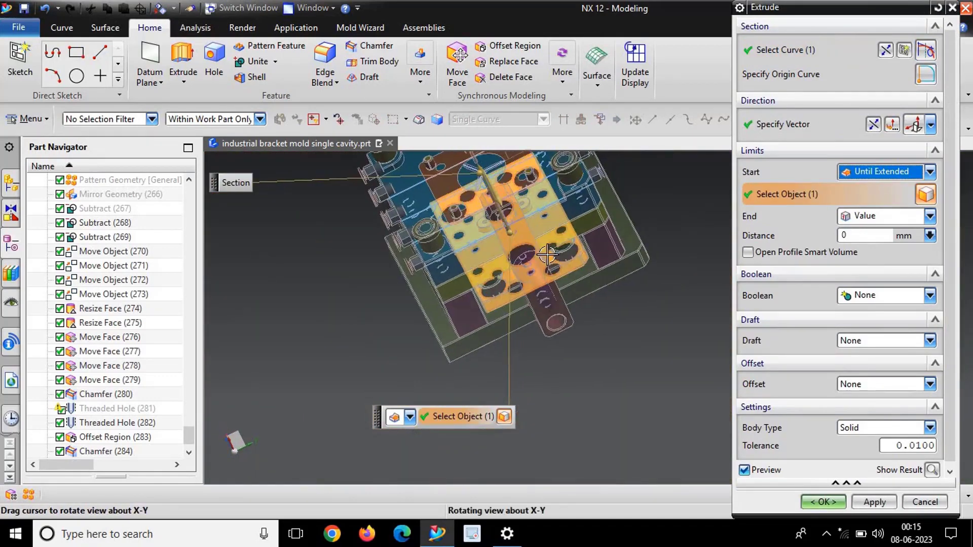
scroll(512, 214, up, 3)
scroll(512, 215, up, 3)
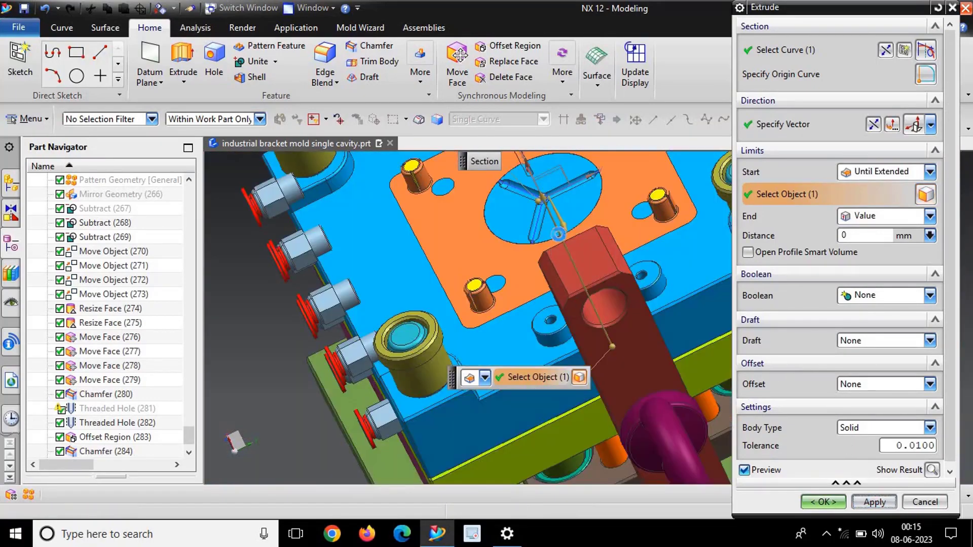
click(875, 502)
scroll(525, 209, up, 5)
Step: Hide the solid body covering the rod end in a tilted view
scroll(524, 208, down, 2)
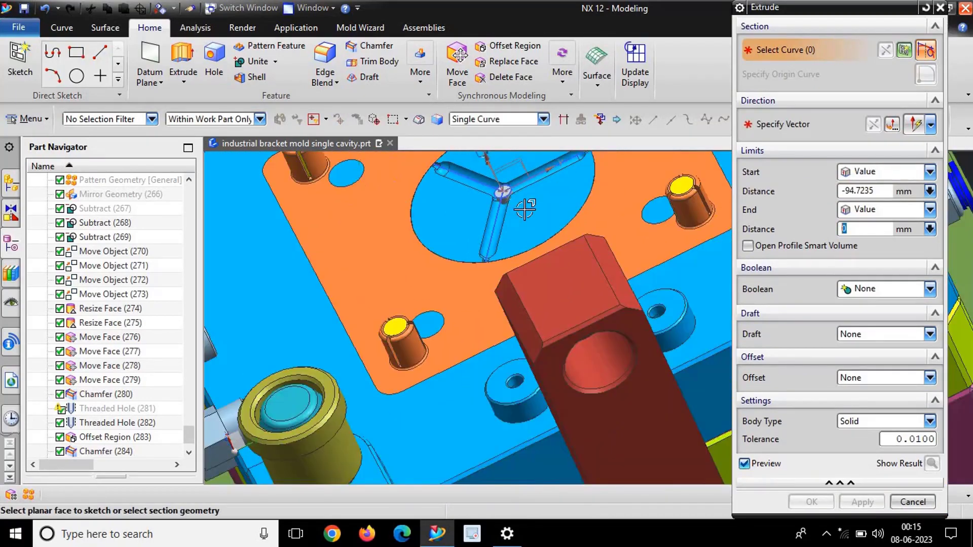
scroll(525, 208, down, 5)
mouse_move(525, 208)
middle_down()
mouse_move(552, 282)
mouse_move(677, 336)
middle_up()
scroll(551, 282, up, 3)
scroll(551, 294, down, 3)
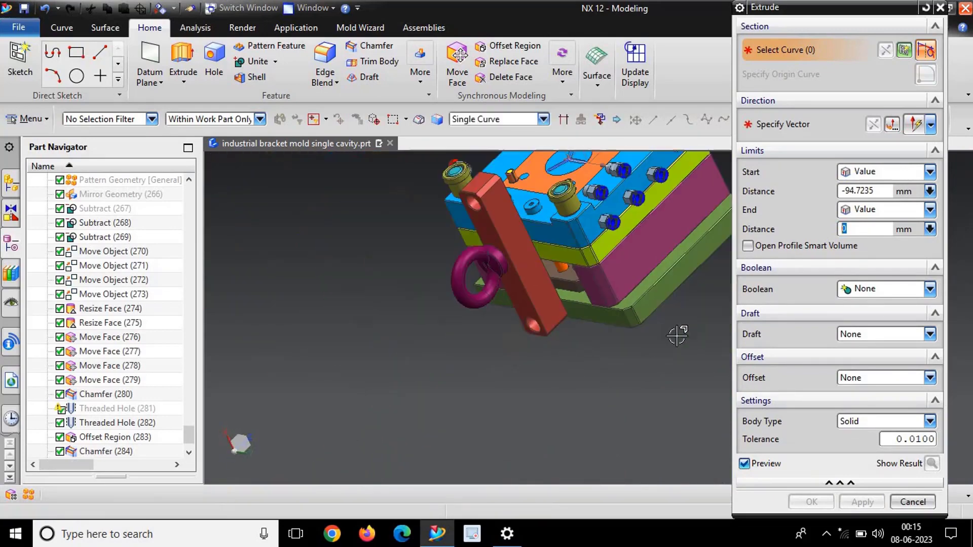
key(ctrl+b)
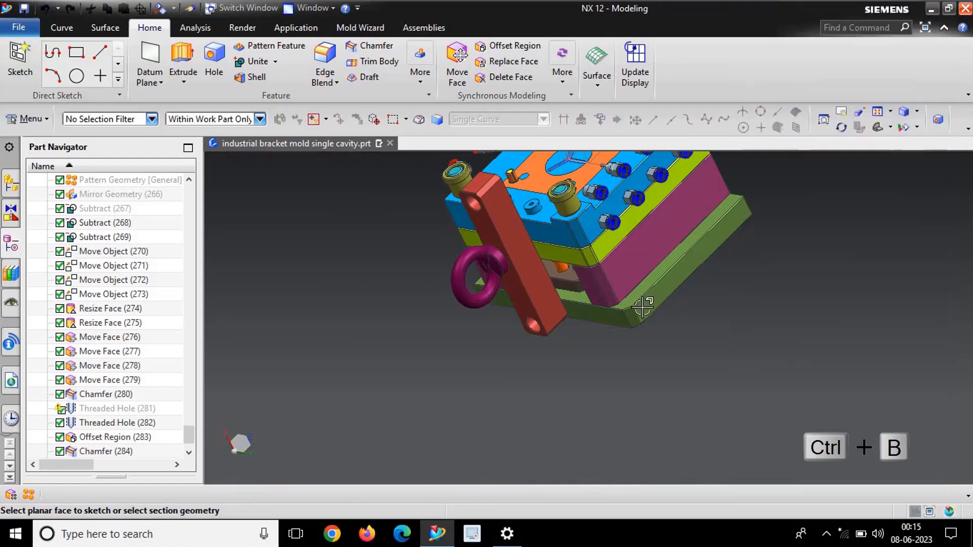
click(659, 304)
click(862, 362)
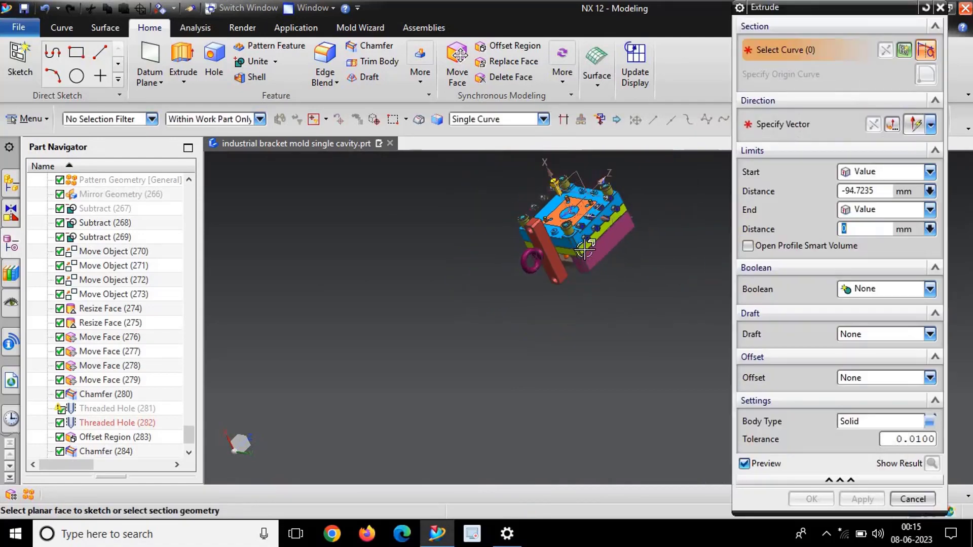
Step: Extrude the rod's circular end edge 3 mm with a single-sided 2.5 mm offset
middle_drag(569, 249, 608, 202)
scroll(608, 188, up, 5)
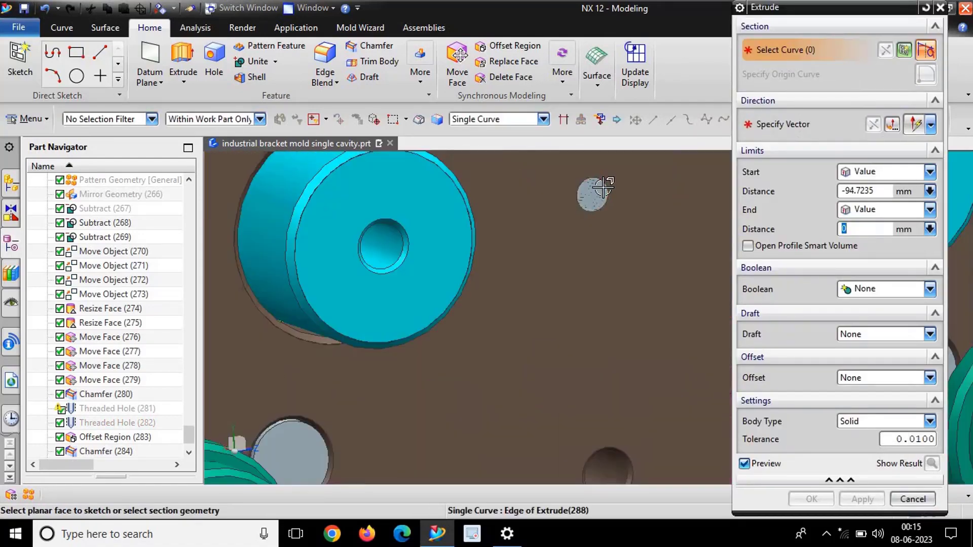
click(605, 201)
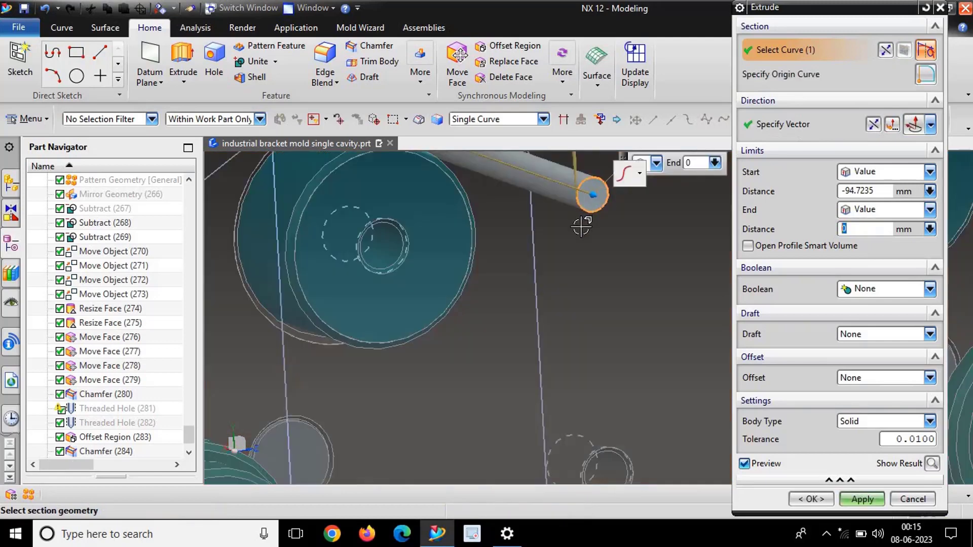
click(876, 189)
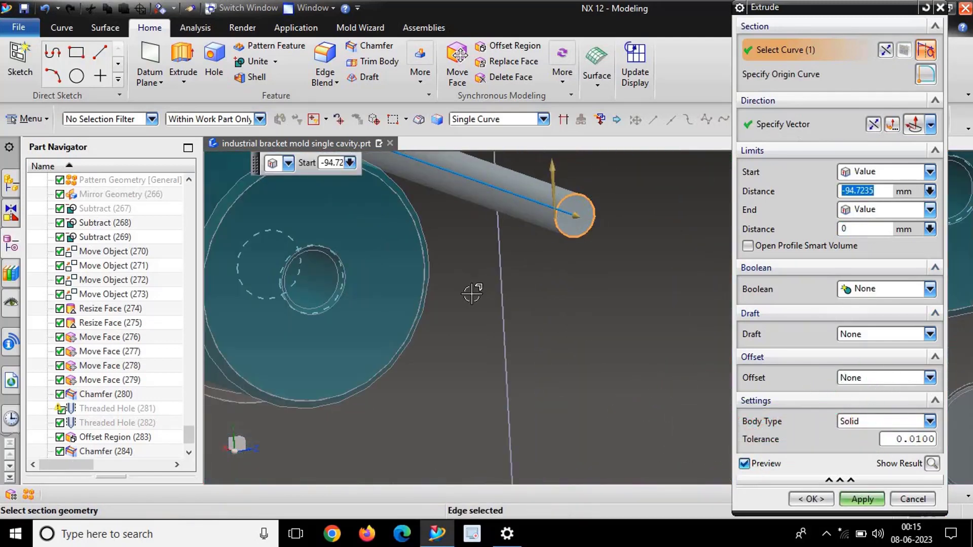
text(3)
key(Return)
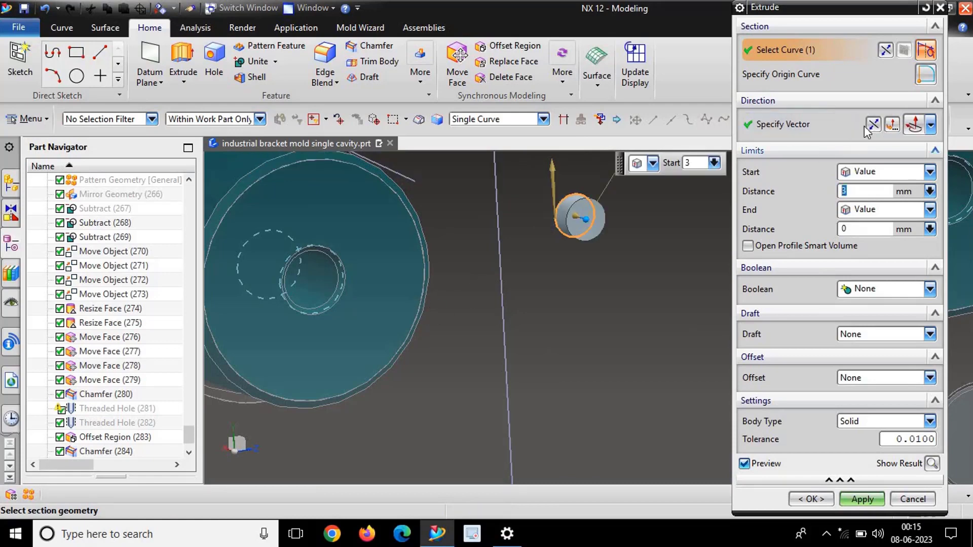
click(853, 385)
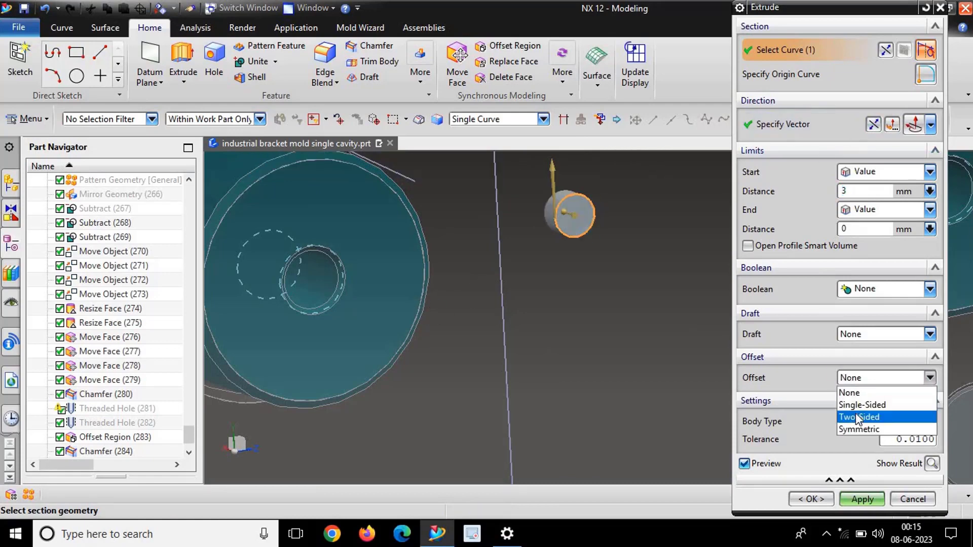
click(861, 404)
text(2.5)
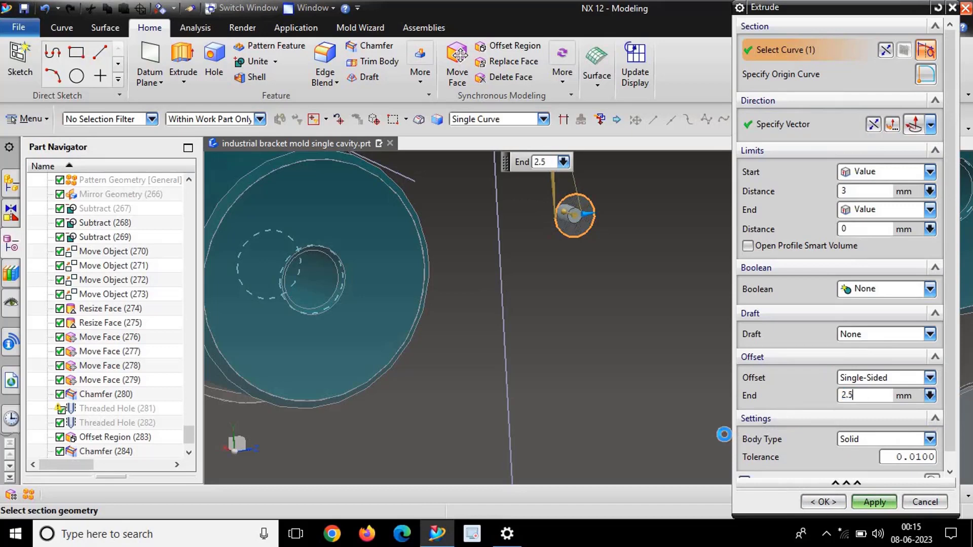
key(Return)
Step: Unite the extrusion with the Extrude(288) solid body chosen from the list
scroll(466, 338, down, 3)
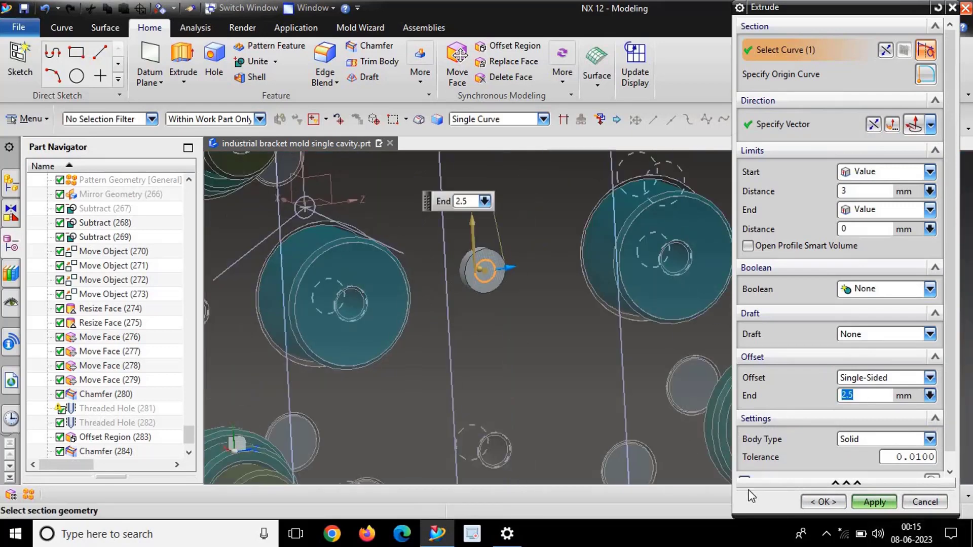
click(892, 294)
click(871, 319)
scroll(517, 299, up, 3)
scroll(513, 305, up, 3)
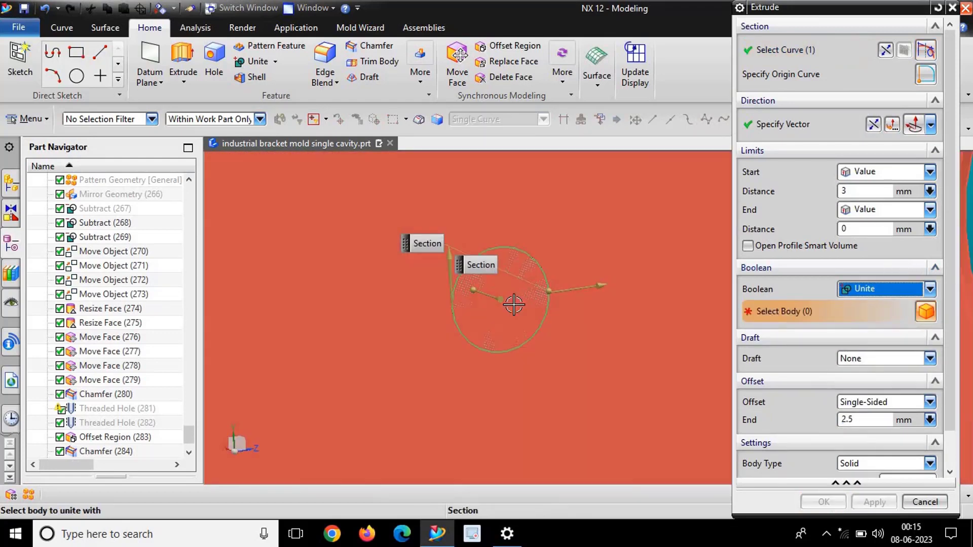
right_click(513, 305)
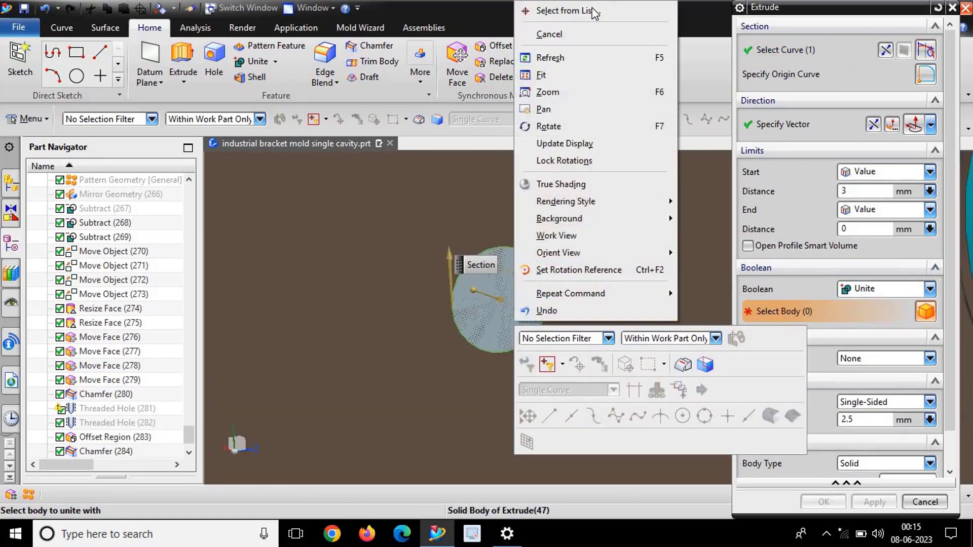
click(594, 7)
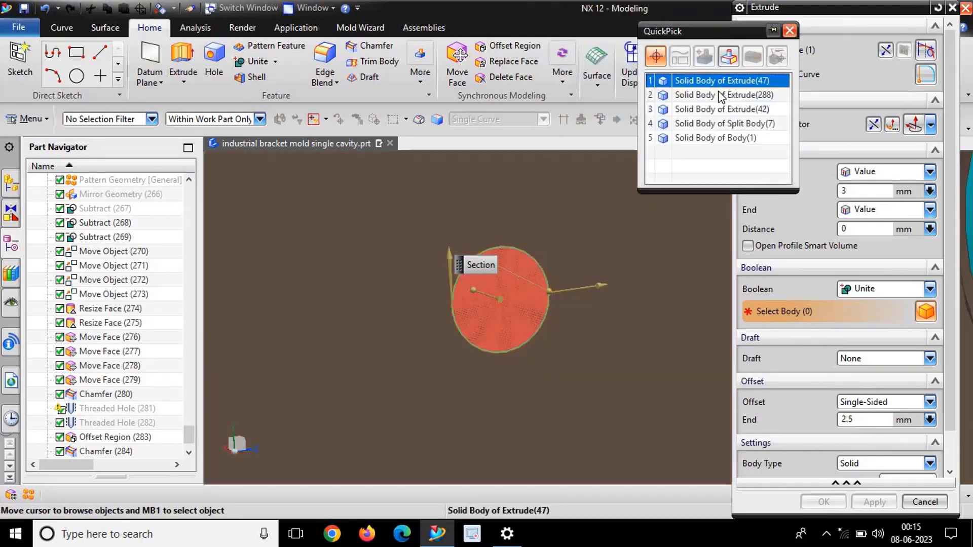
click(679, 94)
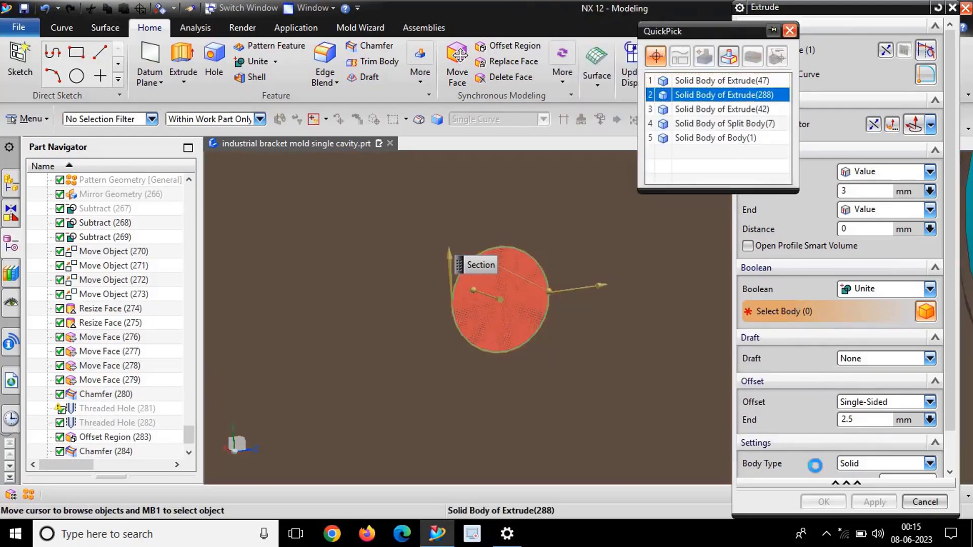
middle_click(495, 311)
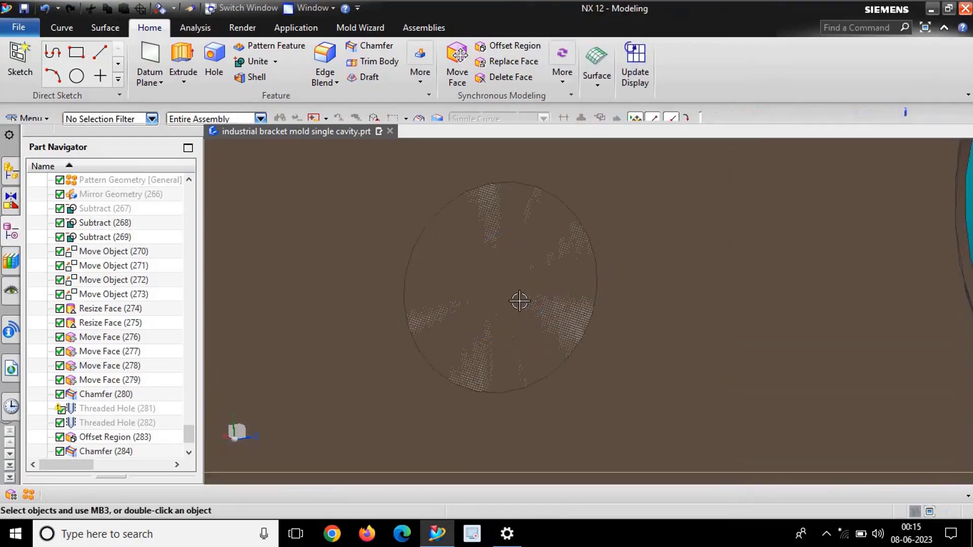
scroll(517, 299, down, 5)
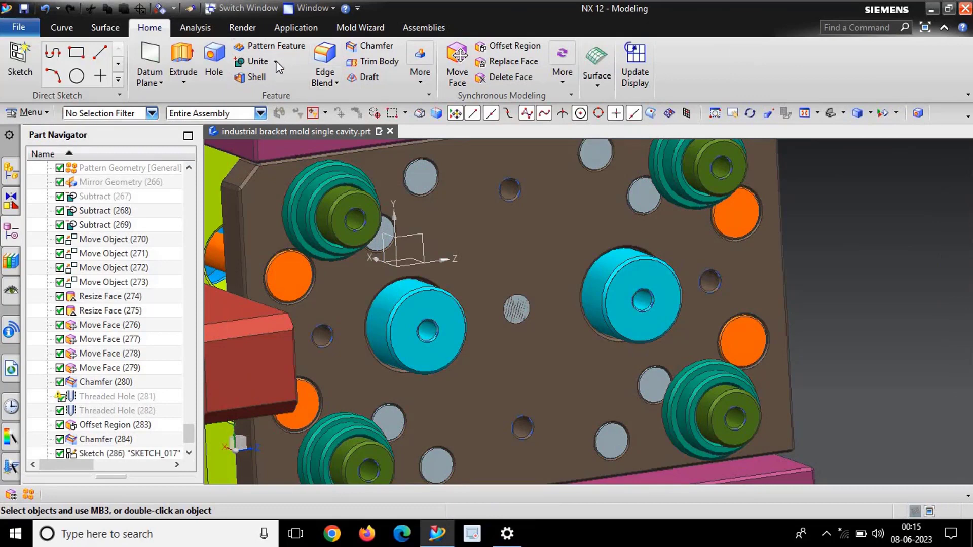
Step: Subtract the disc from the mold plate, keeping the disc as tool
click(272, 99)
click(509, 275)
scroll(509, 276, up, 2)
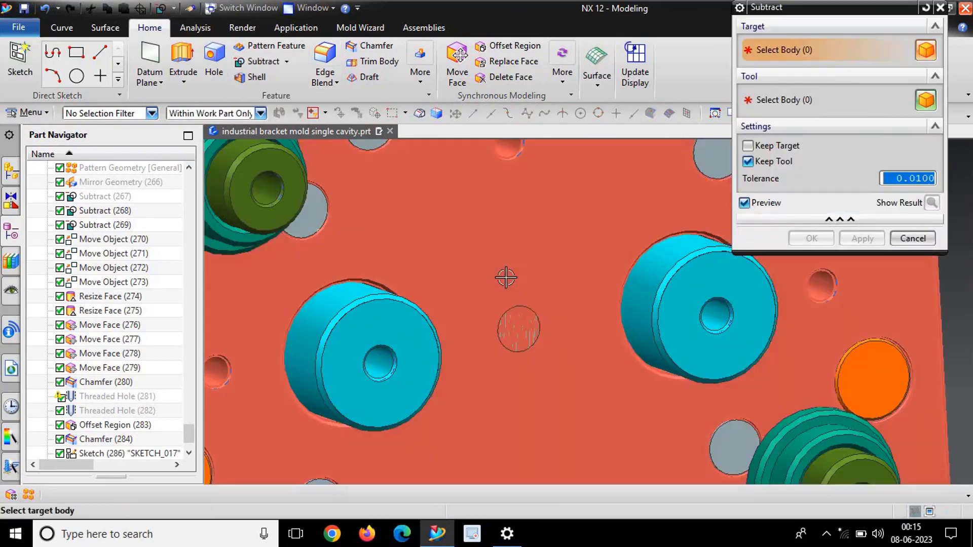
scroll(520, 340, up, 2)
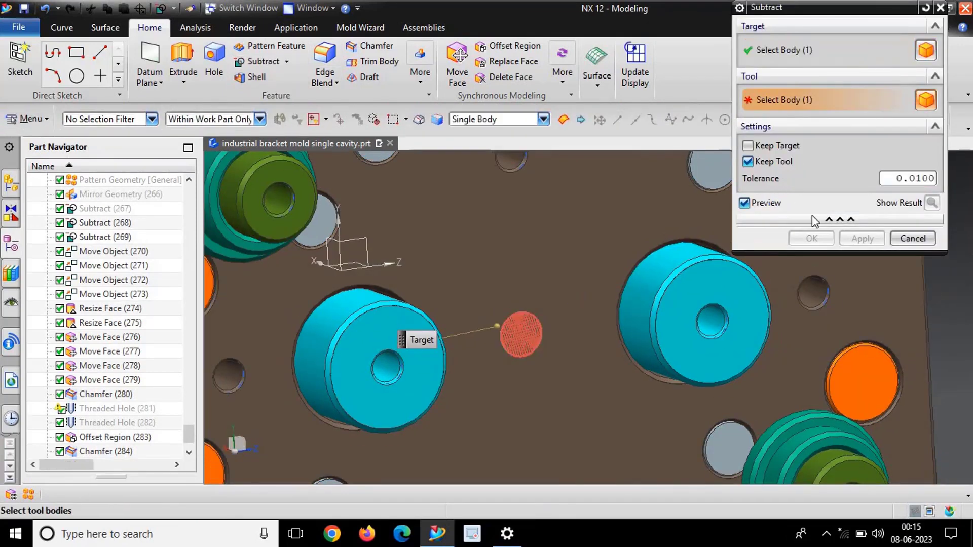
click(861, 238)
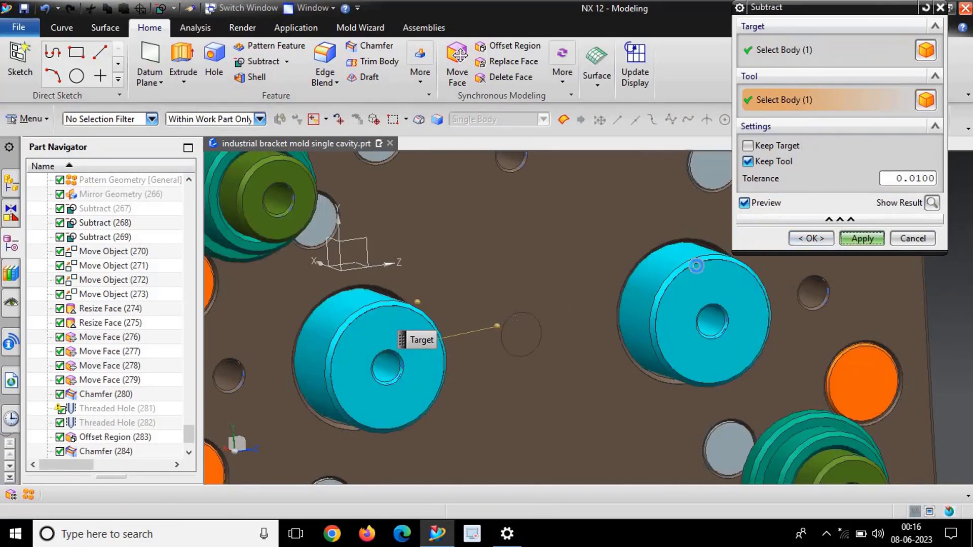
key(Escape)
Step: Hide the disc body so the stepped recess shows
scroll(508, 314, up, 2)
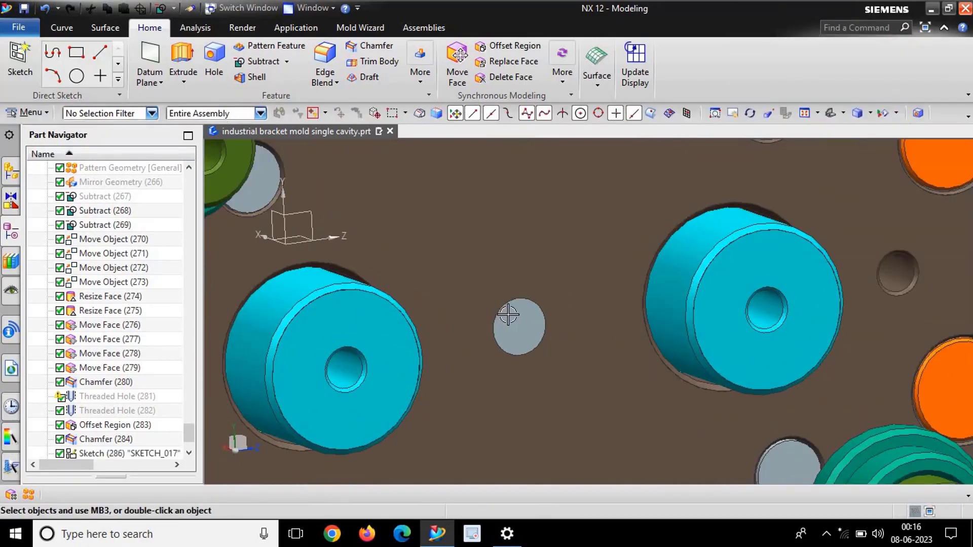
key(ctrl+b)
click(529, 320)
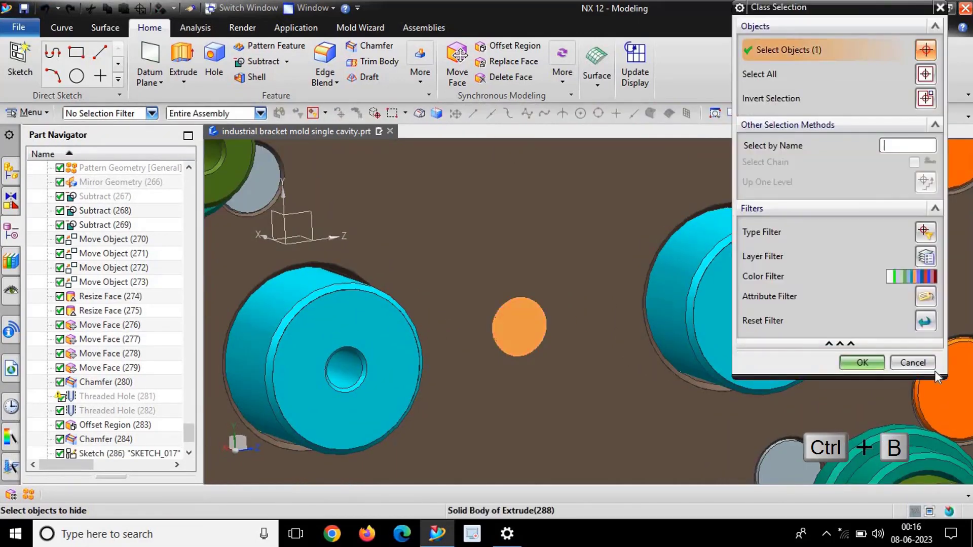
click(863, 363)
scroll(409, 306, up, 3)
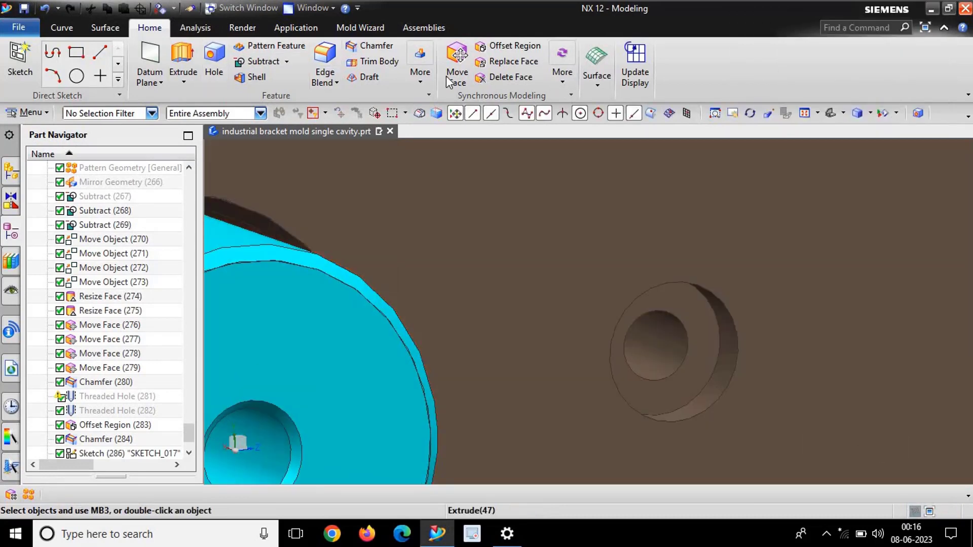
Step: Offset the counterbore wall face of the stepped hole by 0.25 mm
click(513, 49)
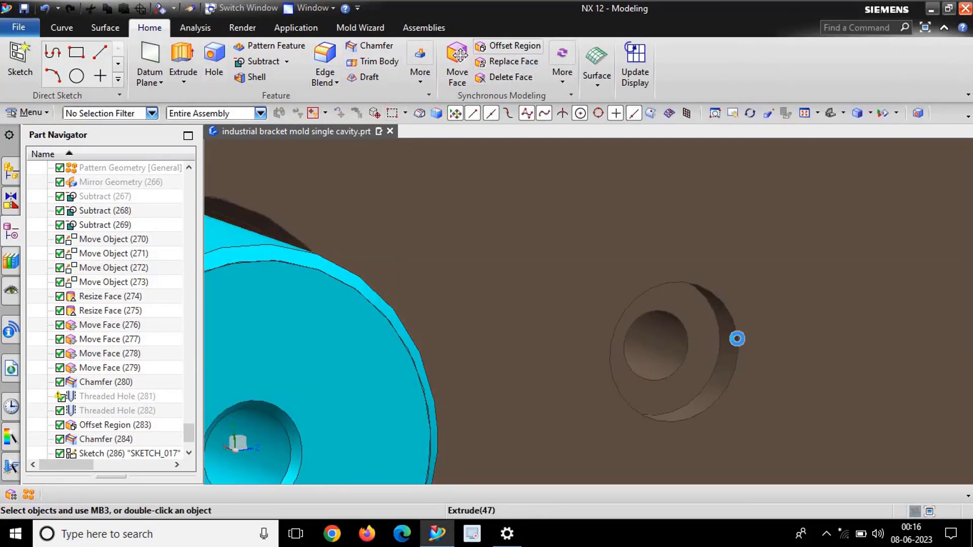
scroll(633, 314, up, 3)
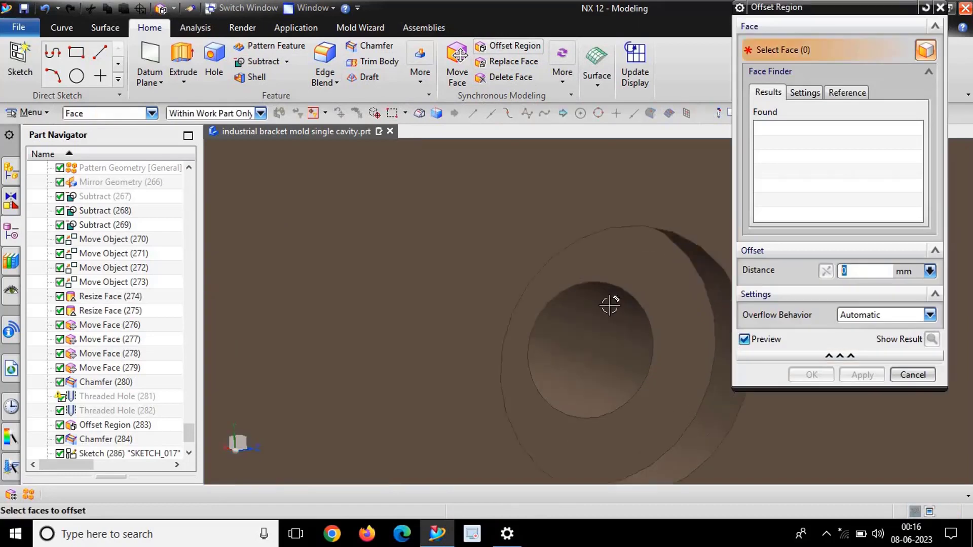
scroll(622, 324, down, 4)
click(623, 324)
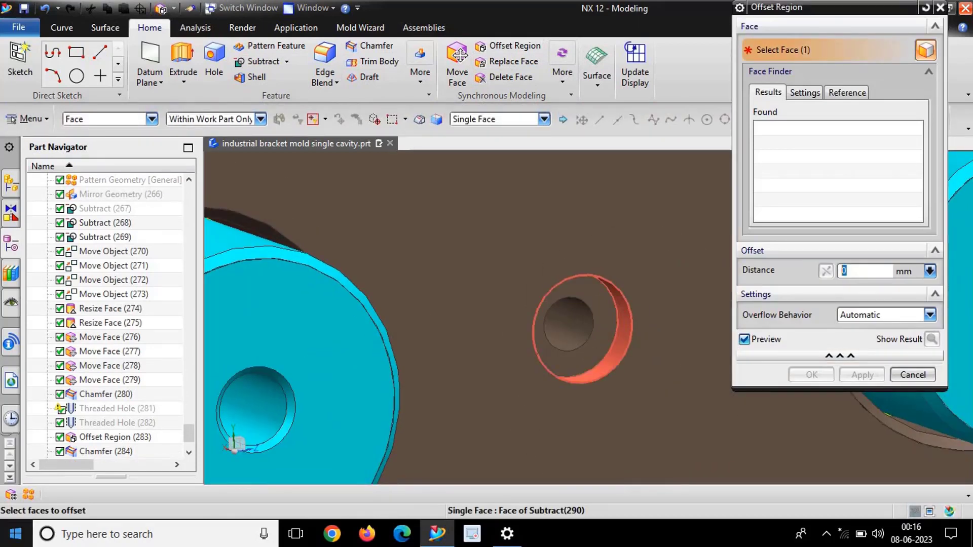
text(.25)
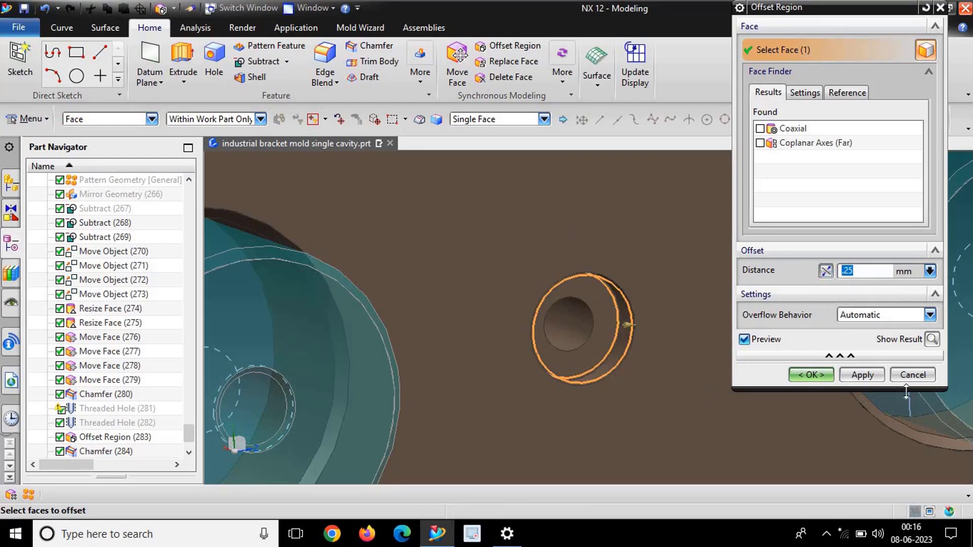
click(861, 375)
Step: Offset the annular step face by 0.5 mm
scroll(588, 320, up, 3)
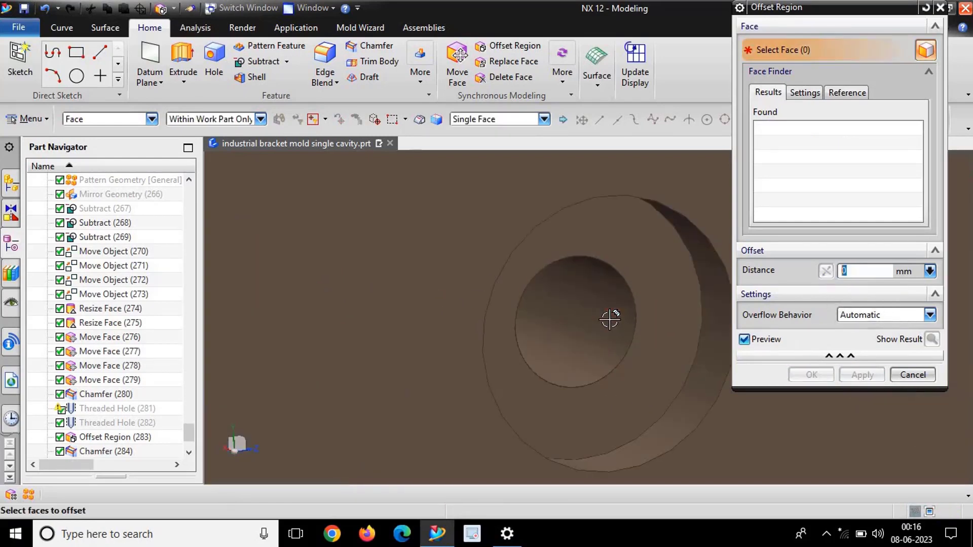
click(604, 401)
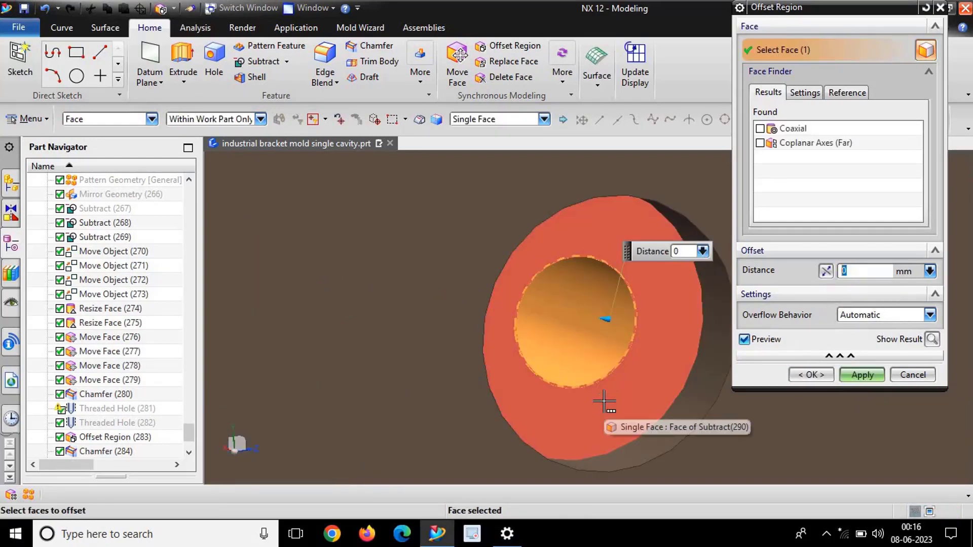
text(.5)
key(Return)
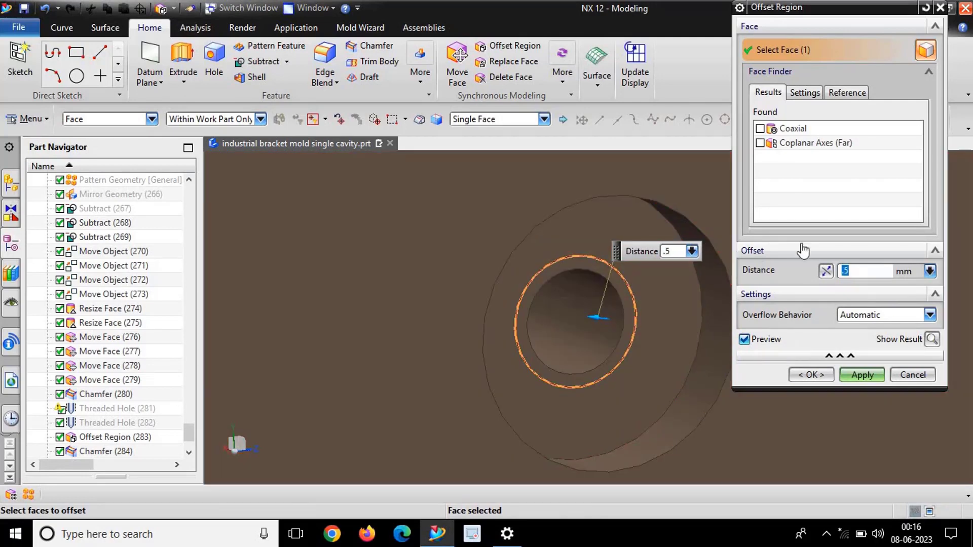
click(811, 375)
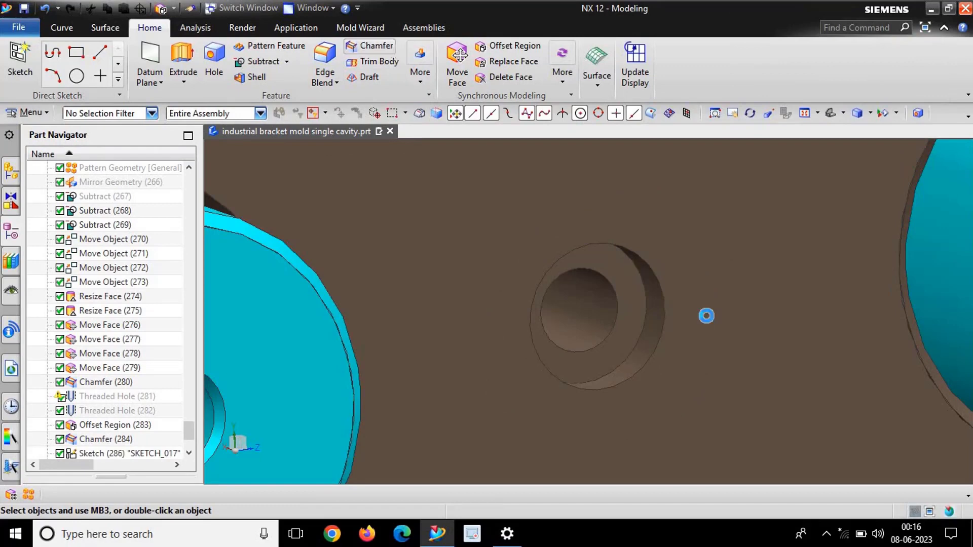
Step: Chamfer three stepped-hole edges with a symmetric 0.5 mm distance
click(618, 314)
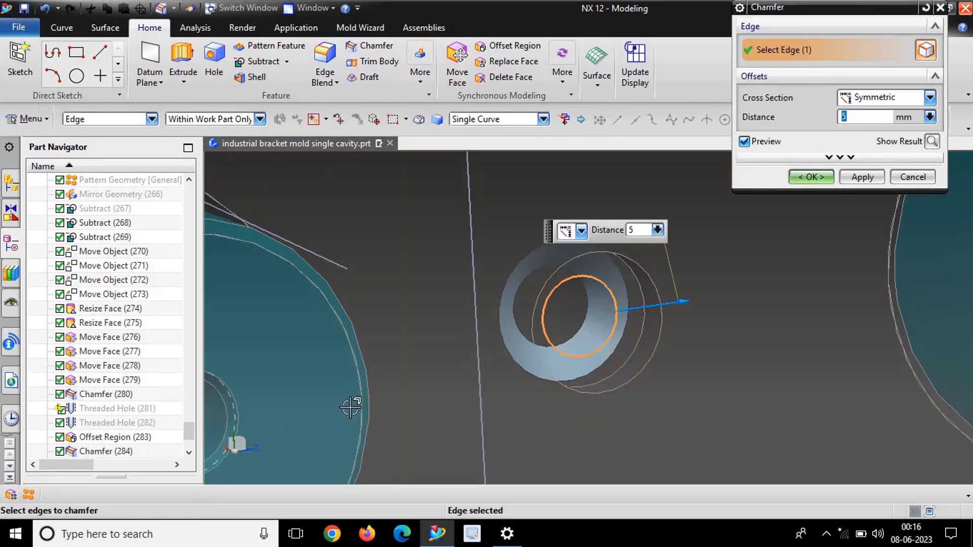
text(.5)
key(Return)
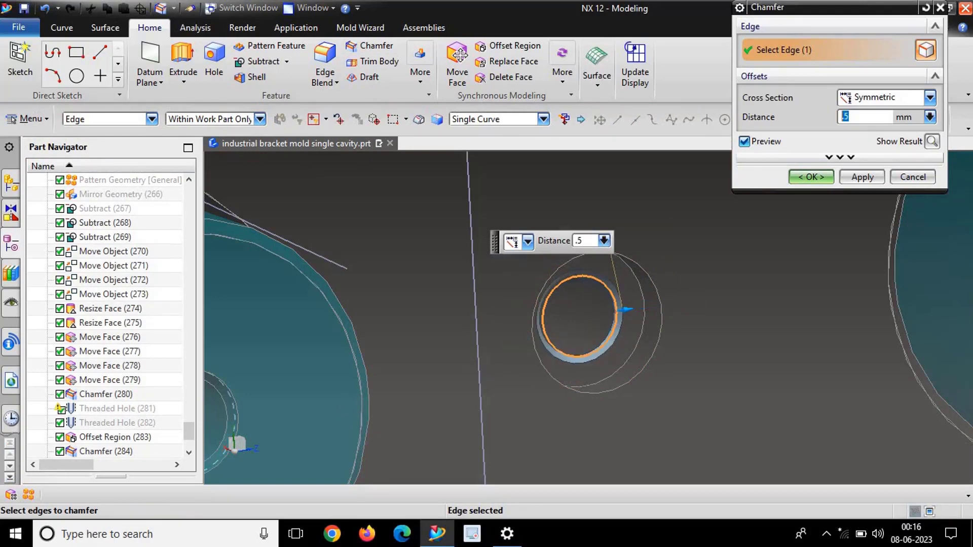
click(581, 357)
middle_drag(582, 358, 570, 337)
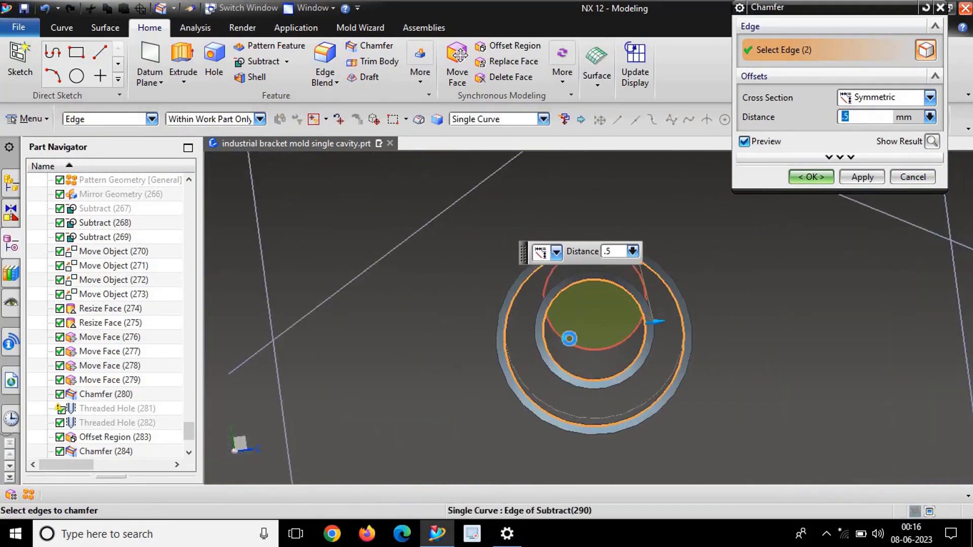
click(625, 341)
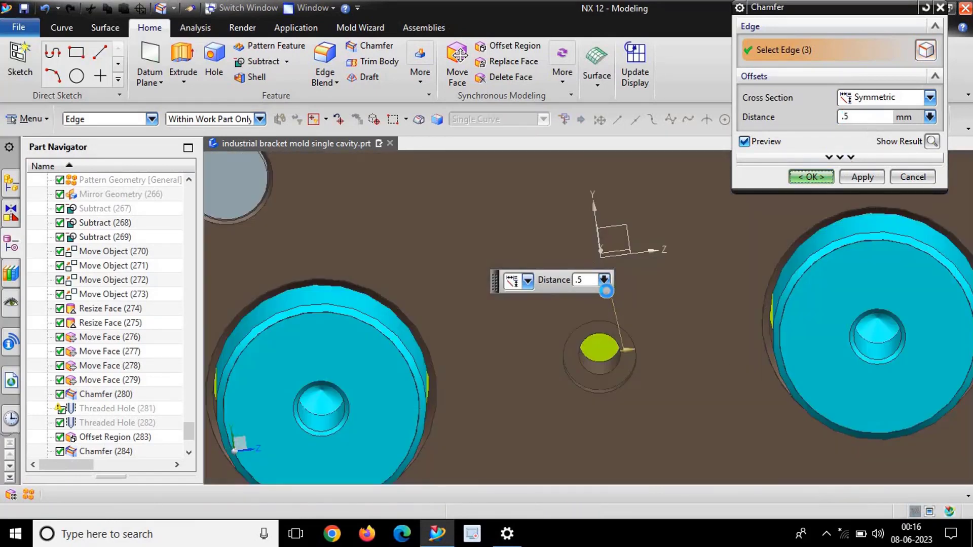
middle_click(606, 291)
scroll(608, 289, down, 2)
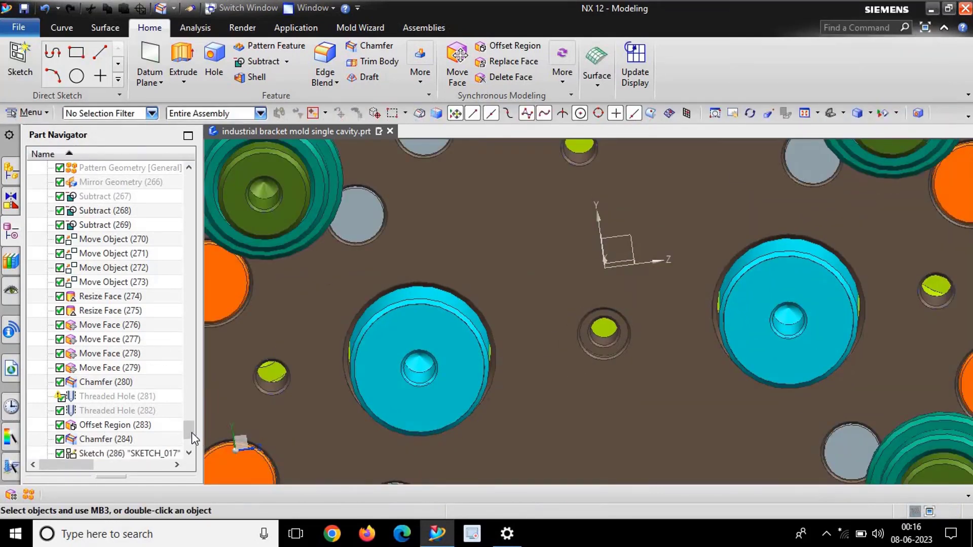
Step: Clear the Extrude (289) selection and fit the whole mold in a tilted 3D view
drag(191, 433, 198, 456)
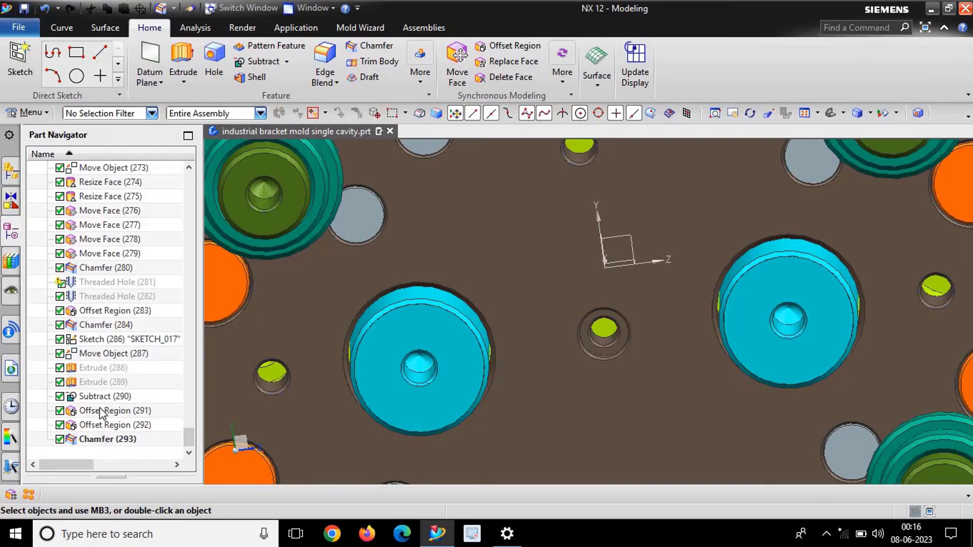
right_click(97, 383)
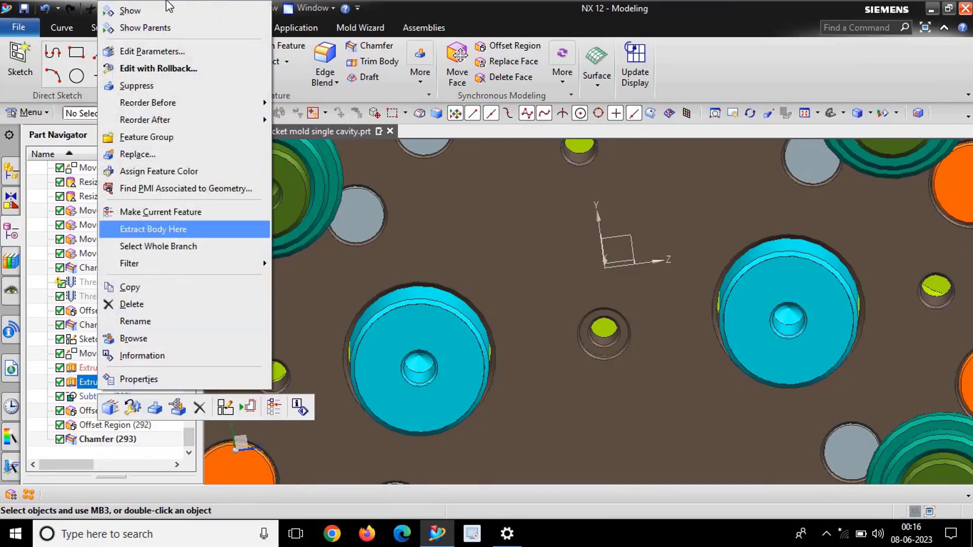
click(307, 122)
key(ctrl+f)
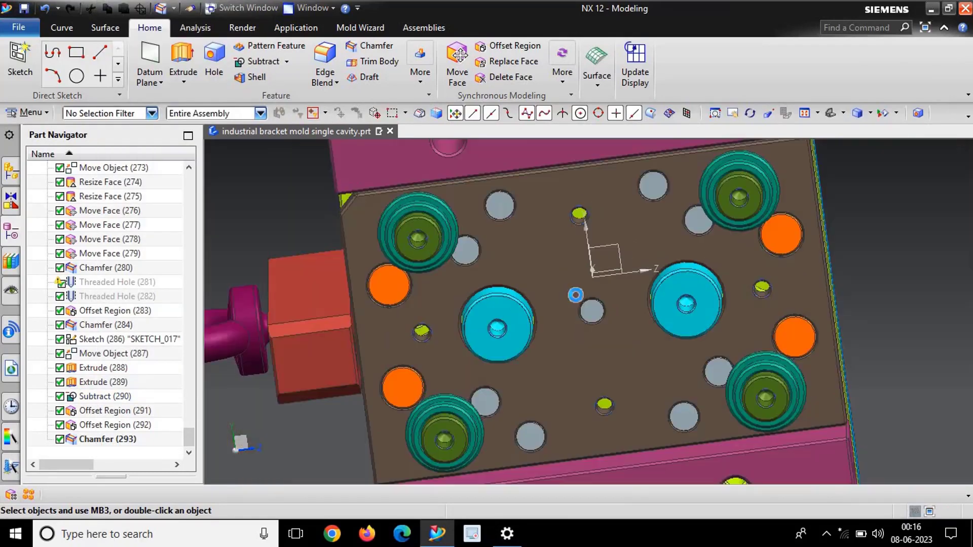
mouse_move(576, 276)
middle_down()
mouse_move(670, 251)
mouse_move(682, 259)
middle_up()
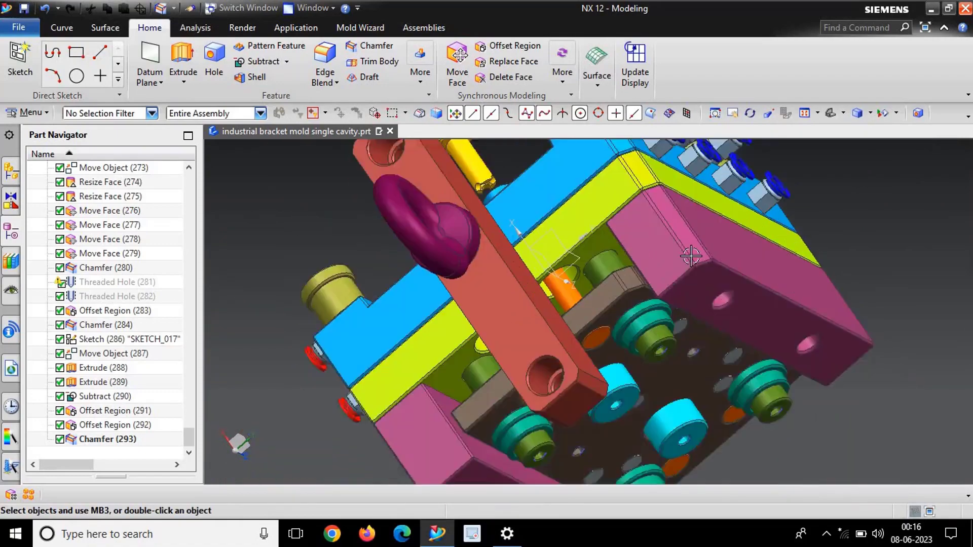
Step: Hide the two pink clamp plates to expose the yellow mould plate
key(ctrl+b)
click(680, 262)
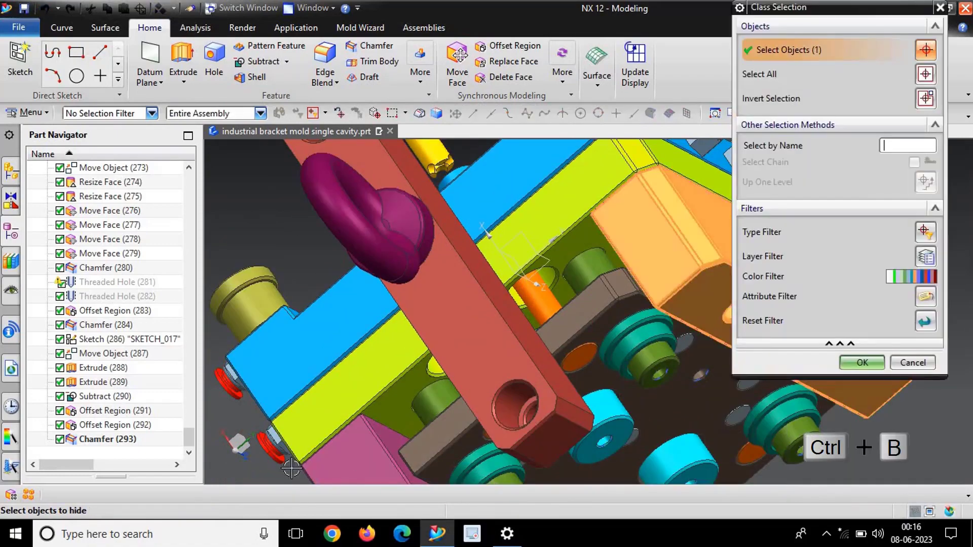
scroll(680, 351, down, 5)
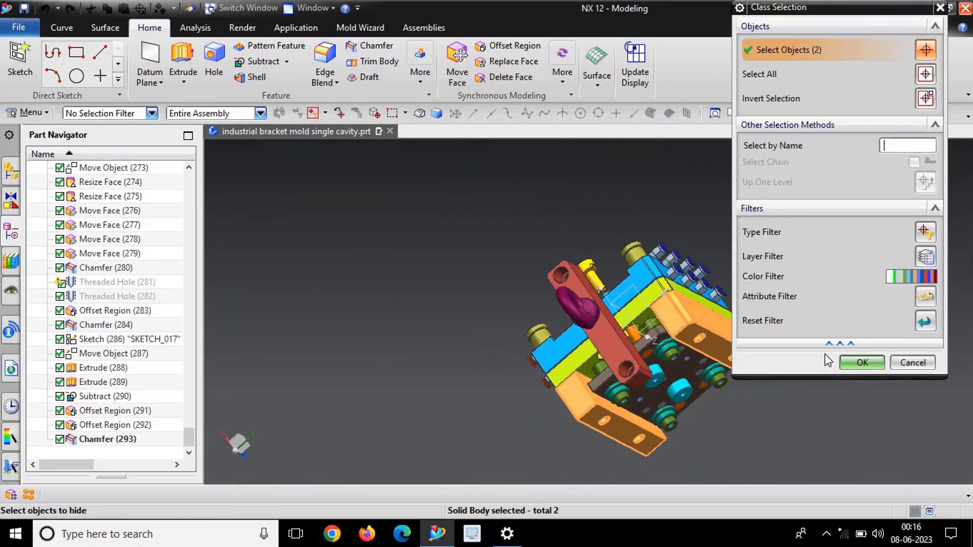
click(842, 363)
scroll(602, 256, up, 5)
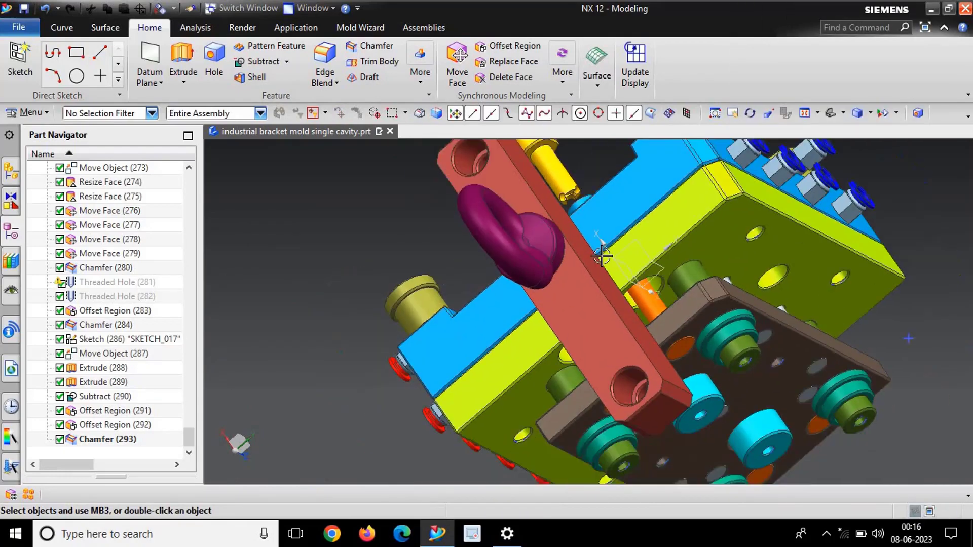
Step: Subtract the pin from its mould plate with Keep Tool on, creating Subtract (294)
click(288, 71)
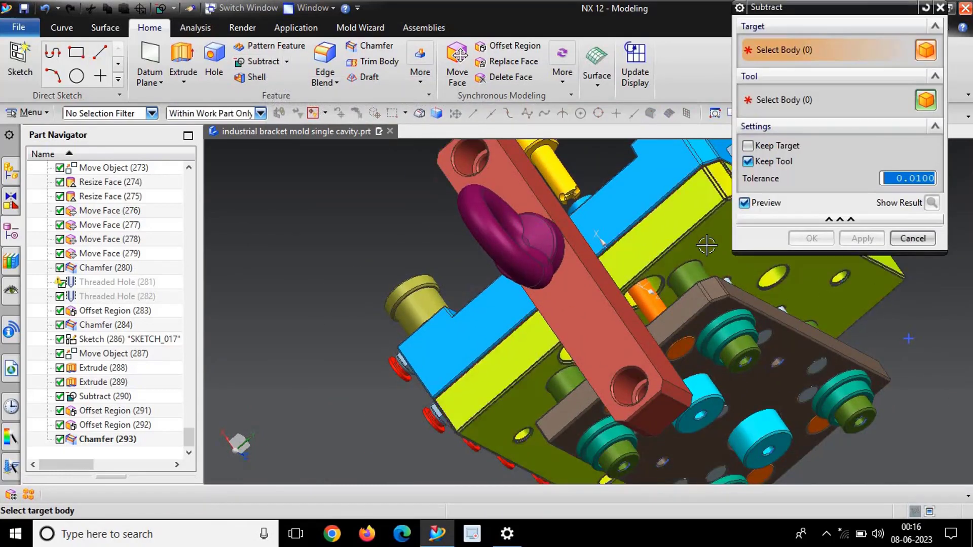
click(676, 359)
scroll(716, 418, up, 2)
scroll(716, 418, up, 2)
scroll(724, 436, up, 1)
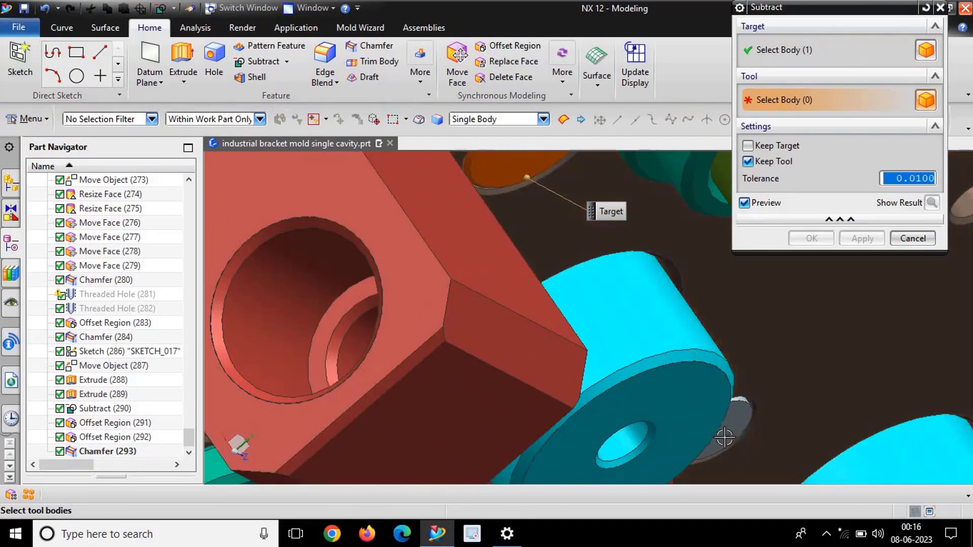
click(736, 437)
scroll(603, 256, down, 3)
scroll(603, 256, down, 2)
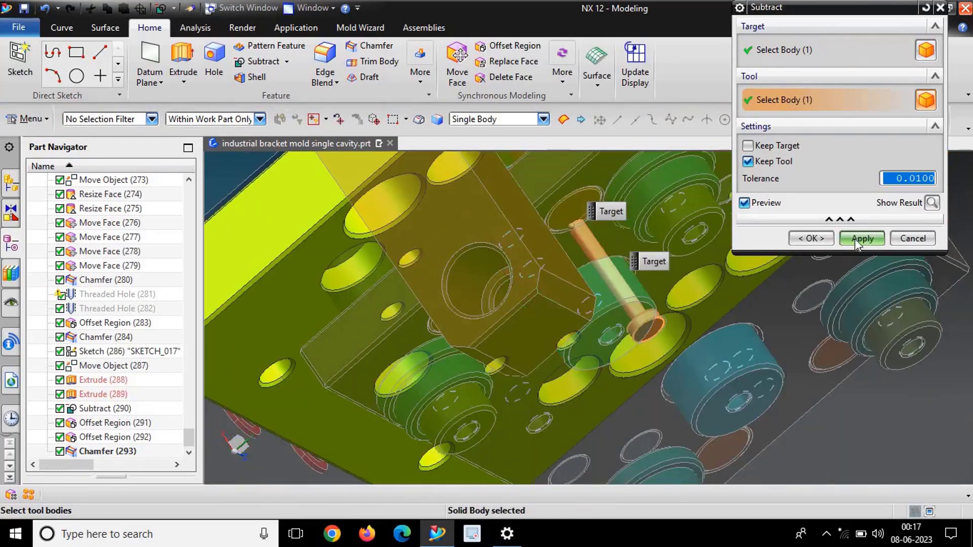
scroll(701, 217, down, 3)
scroll(702, 216, up, 2)
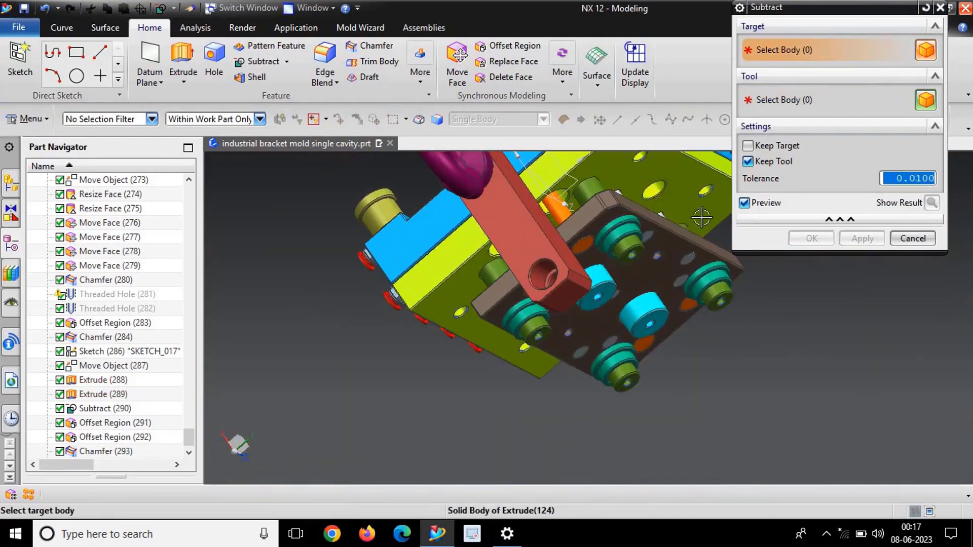
click(917, 239)
mouse_move(614, 220)
middle_down()
mouse_move(615, 242)
mouse_move(609, 226)
mouse_move(608, 250)
mouse_move(577, 271)
middle_up()
Step: Hide the short pin to expose its hole in the plate
scroll(577, 271, up, 3)
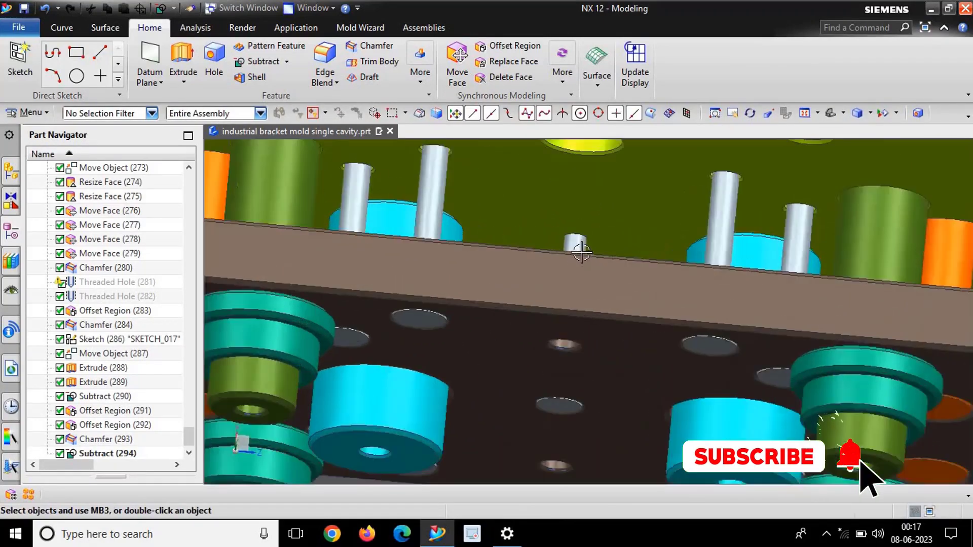
scroll(600, 242, up, 3)
key(ctrl+b)
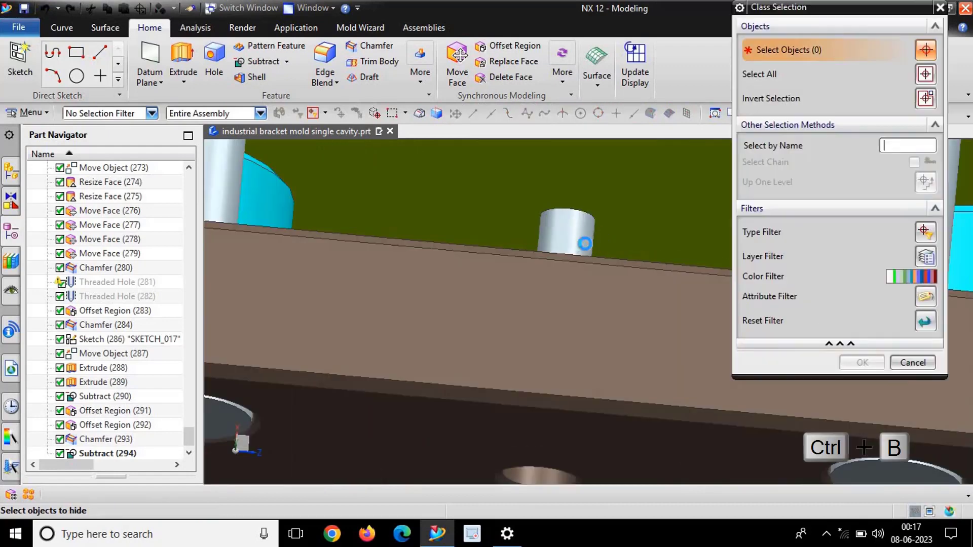
click(872, 363)
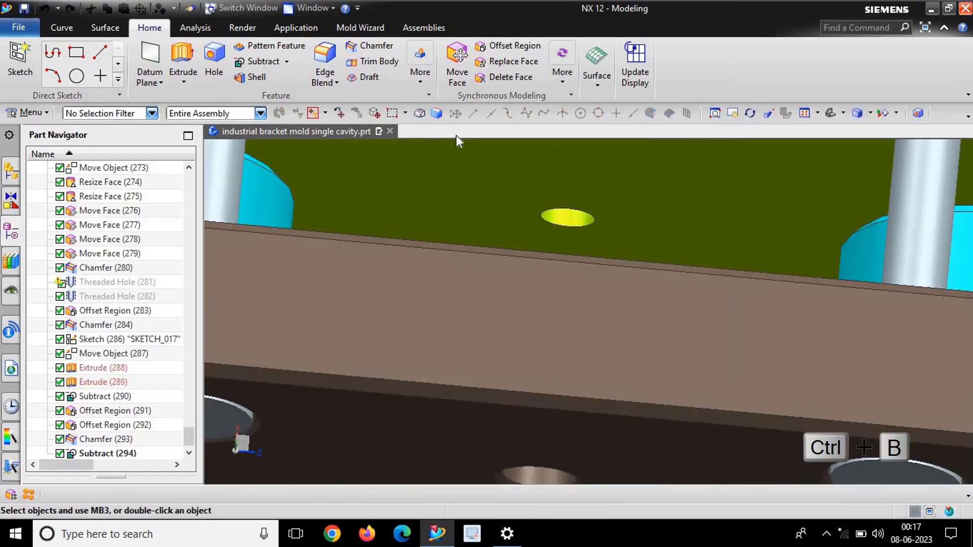
Step: Offset the pin hole face by 0.5 mm
click(524, 64)
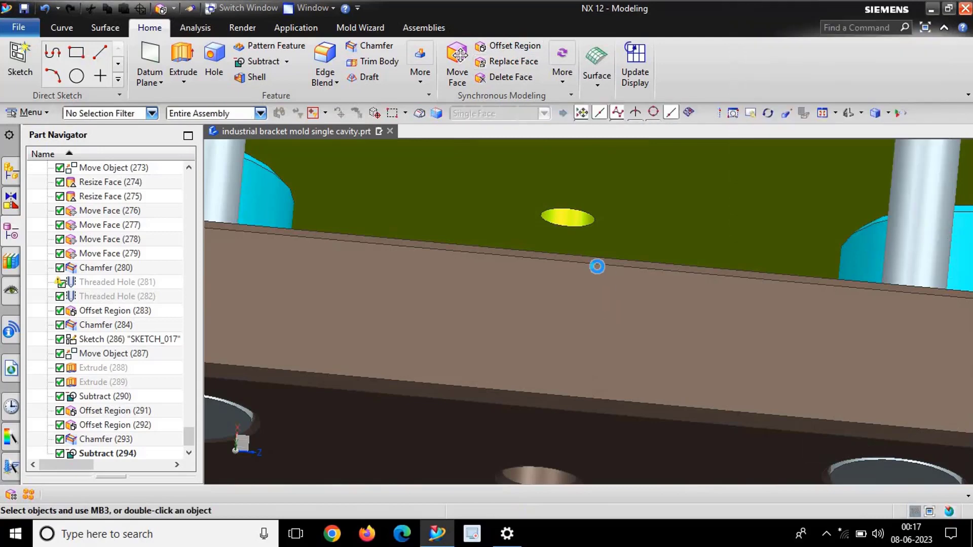
click(570, 217)
middle_drag(445, 343, 223, 454)
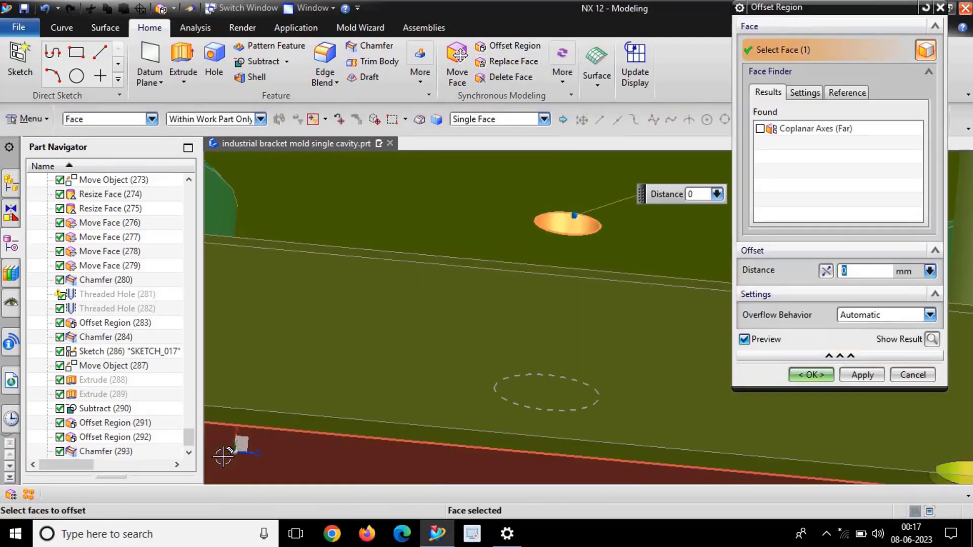
text(.5)
key(Return)
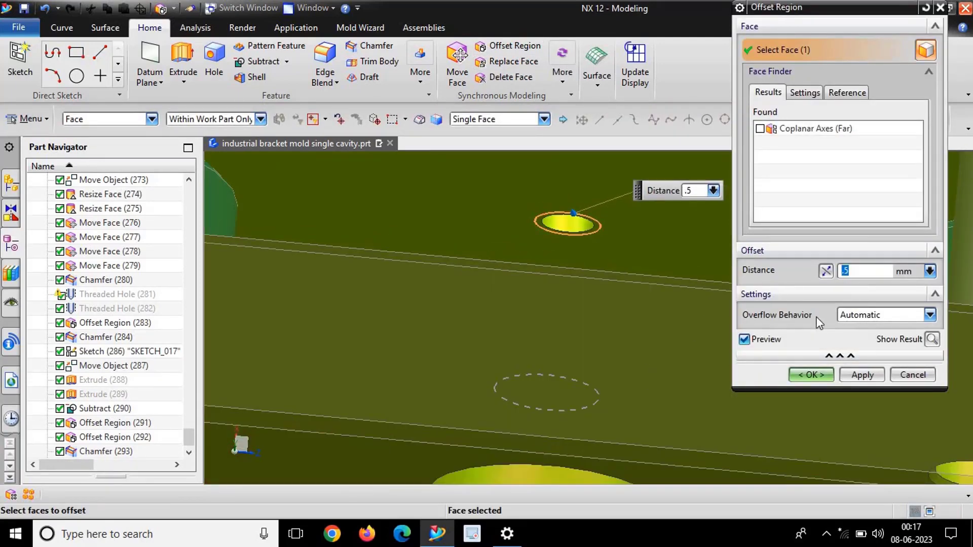
click(812, 376)
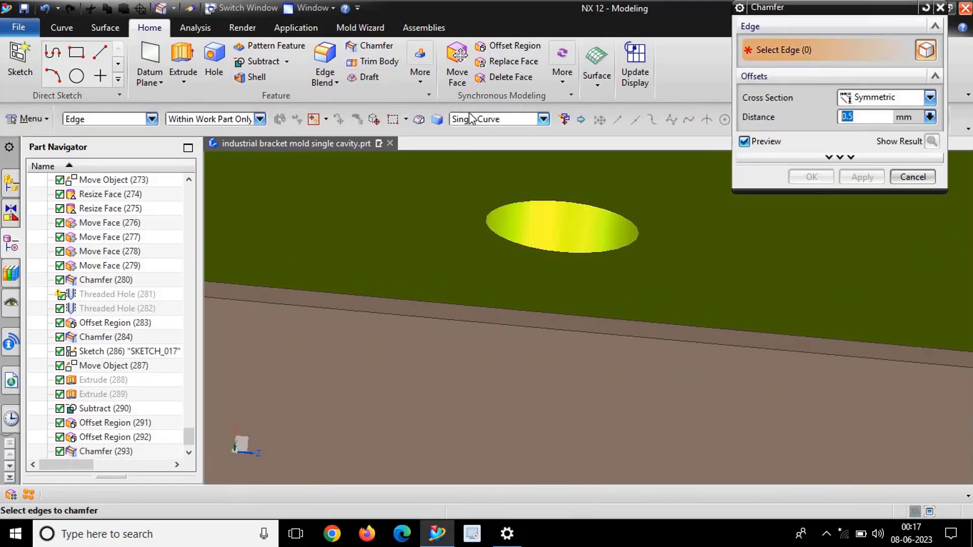
Step: Chamfer the hole's edges 0.5 mm using the Face Edges selection rule
click(492, 118)
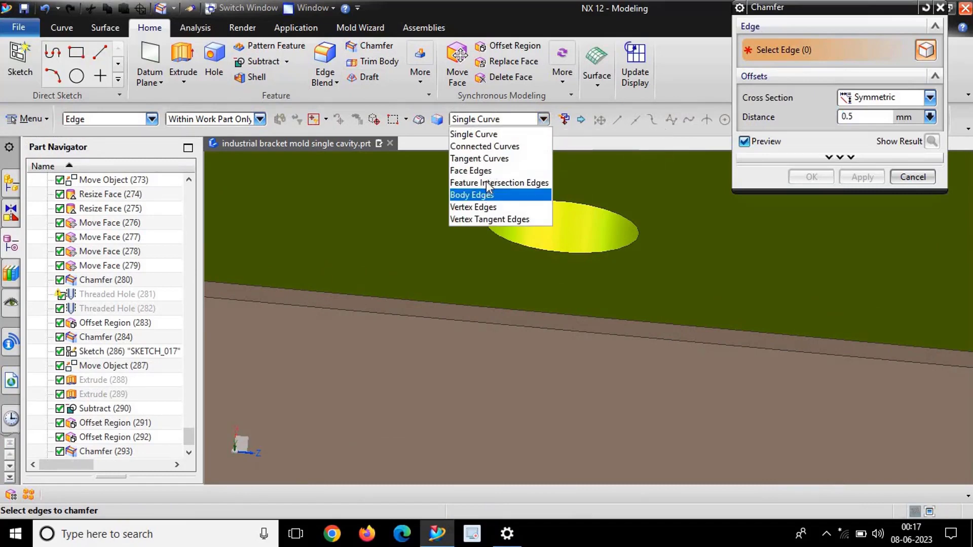
click(485, 171)
click(580, 228)
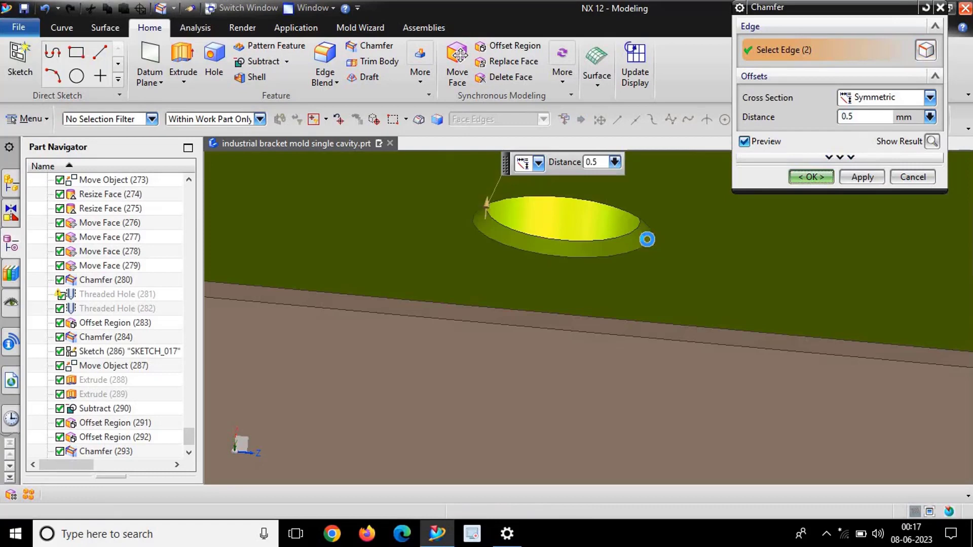
middle_click(642, 237)
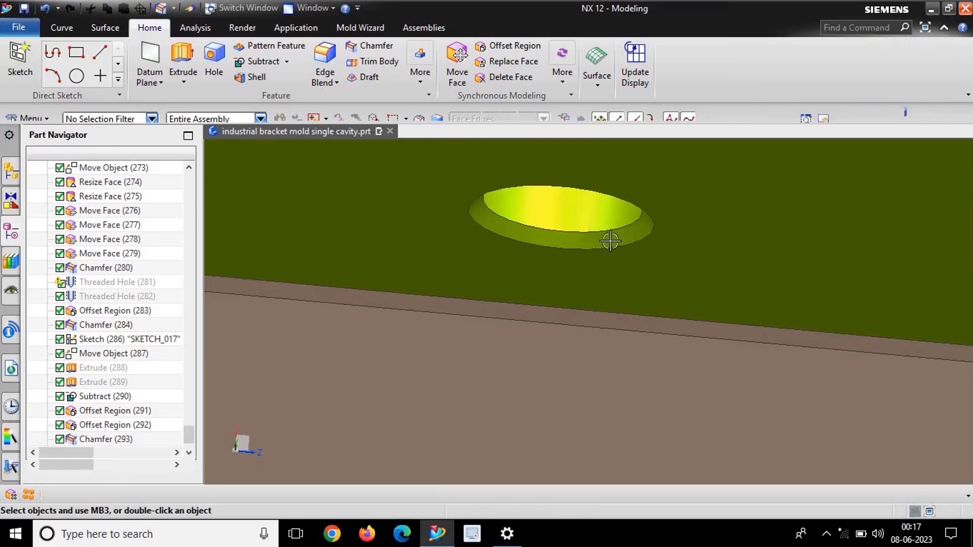
scroll(608, 239, down, 3)
Step: Show the two hidden extruded bodies, Extrude (288) and (289), again
middle_drag(602, 280, 219, 413)
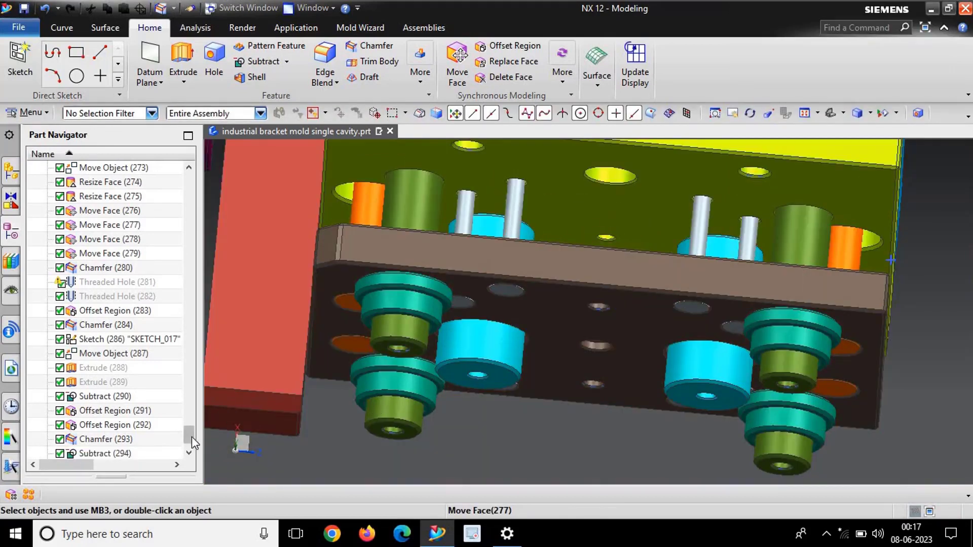
scroll(190, 436, down, 1)
scroll(93, 411, down, 2)
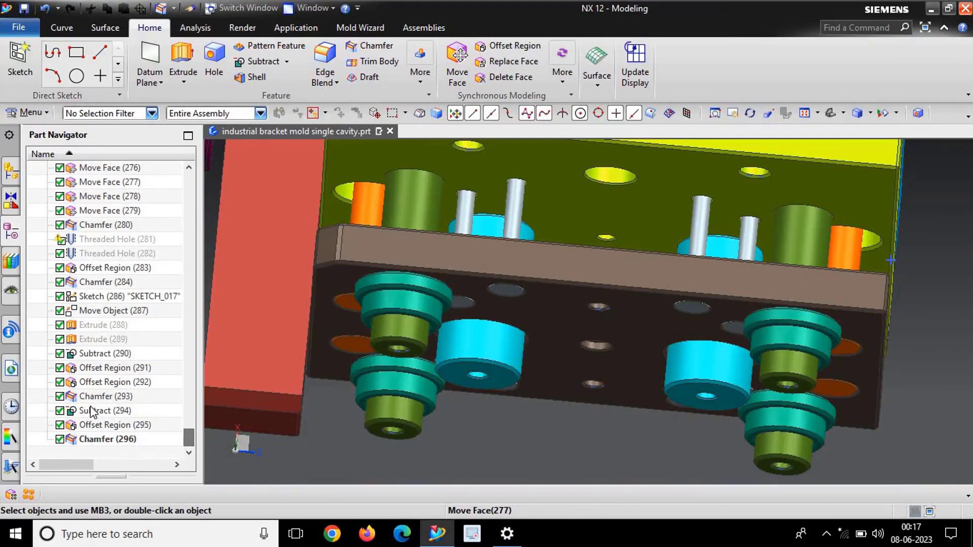
right_click(137, 338)
click(263, 11)
Step: Subtract the cylindrical body from the top mold plate, with the plate as target
scroll(628, 272, down, 5)
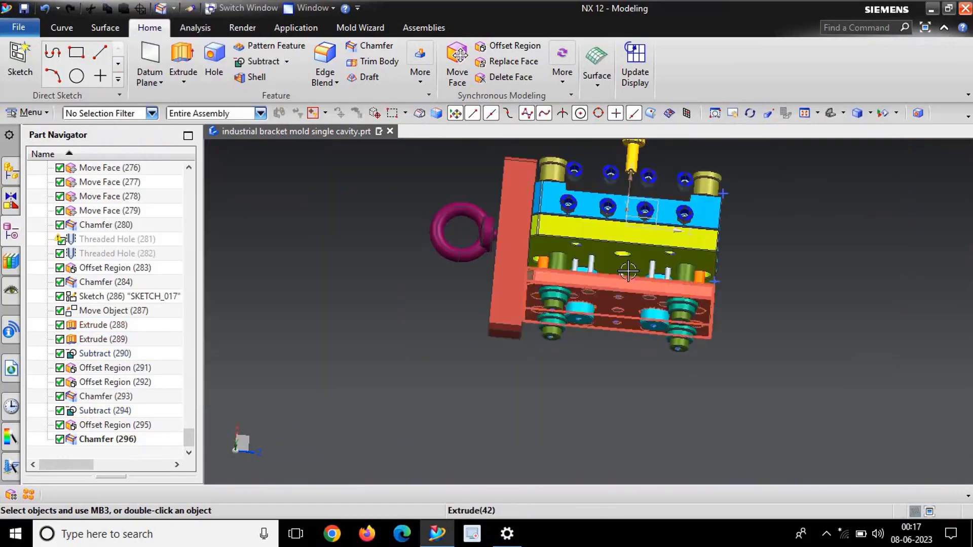
middle_drag(628, 272, 639, 304)
scroll(608, 278, up, 5)
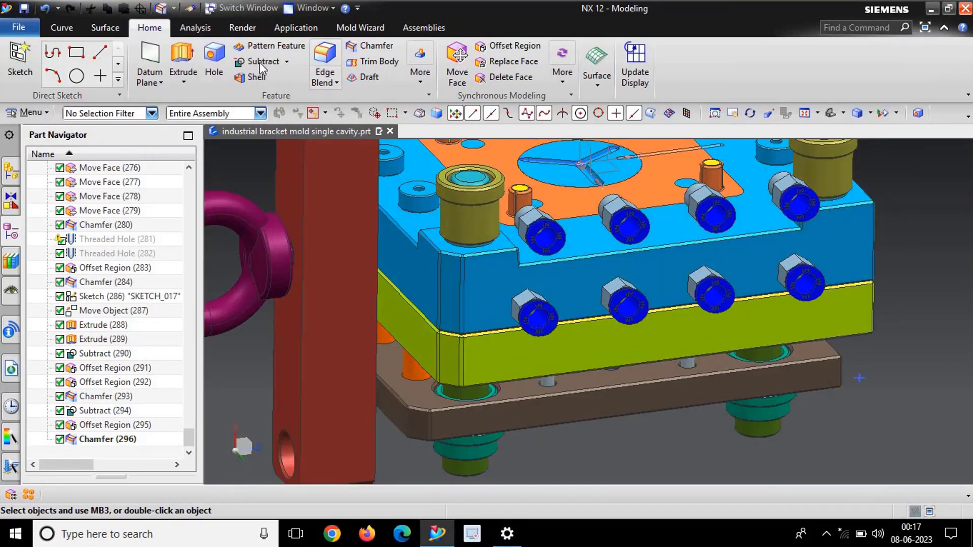
click(264, 61)
click(609, 270)
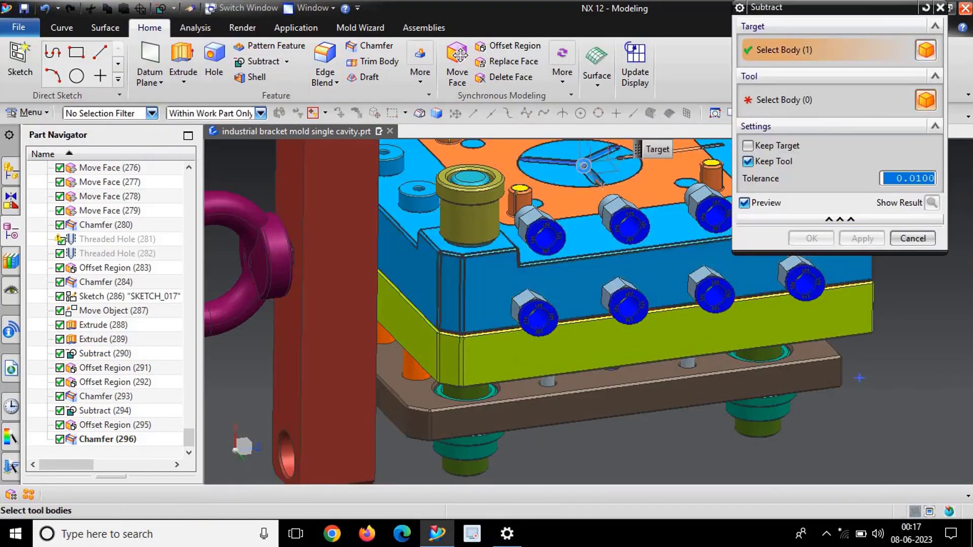
scroll(591, 203, up, 4)
scroll(591, 202, up, 2)
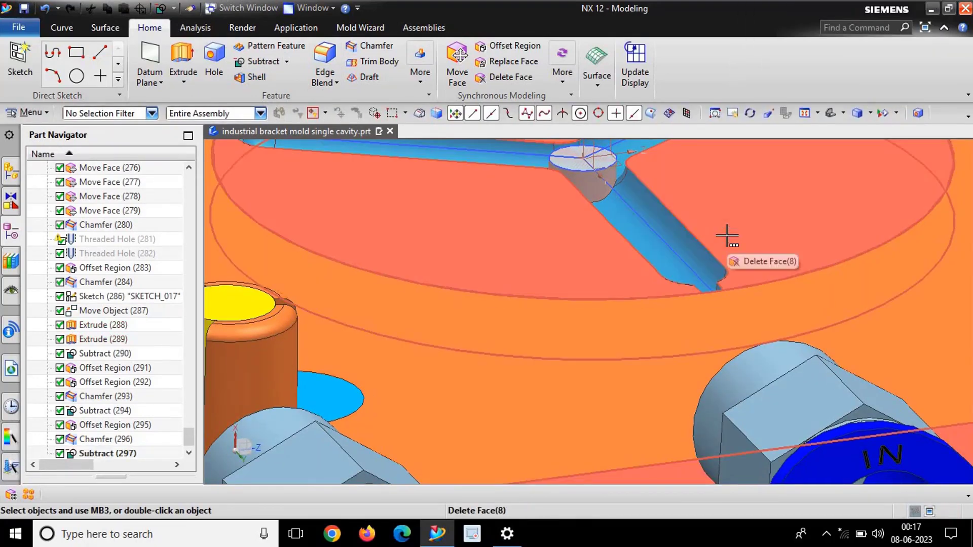
scroll(727, 236, down, 2)
scroll(576, 224, down, 5)
middle_drag(576, 224, 620, 325)
Step: Hide the yellow plate and the short pin with Ctrl+B
key(ctrl+b)
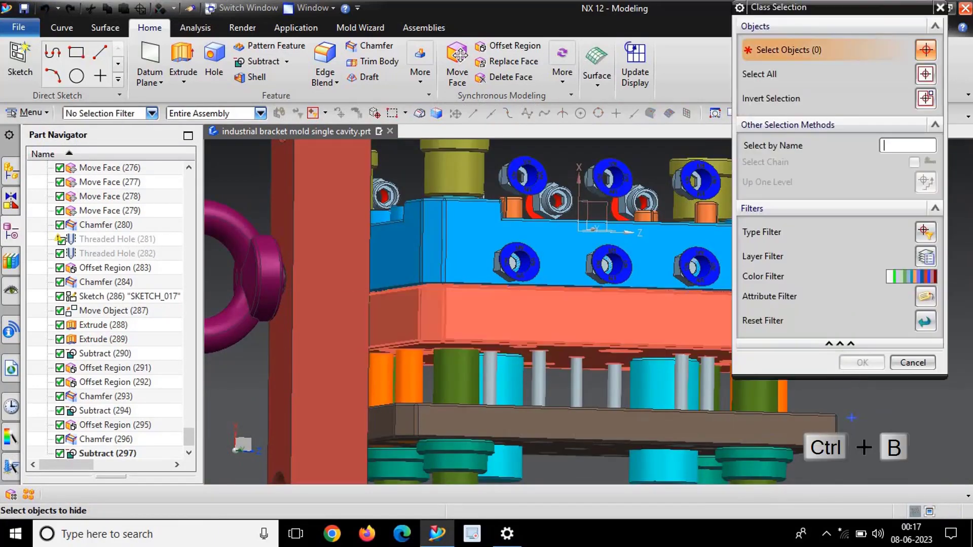
click(601, 335)
click(862, 363)
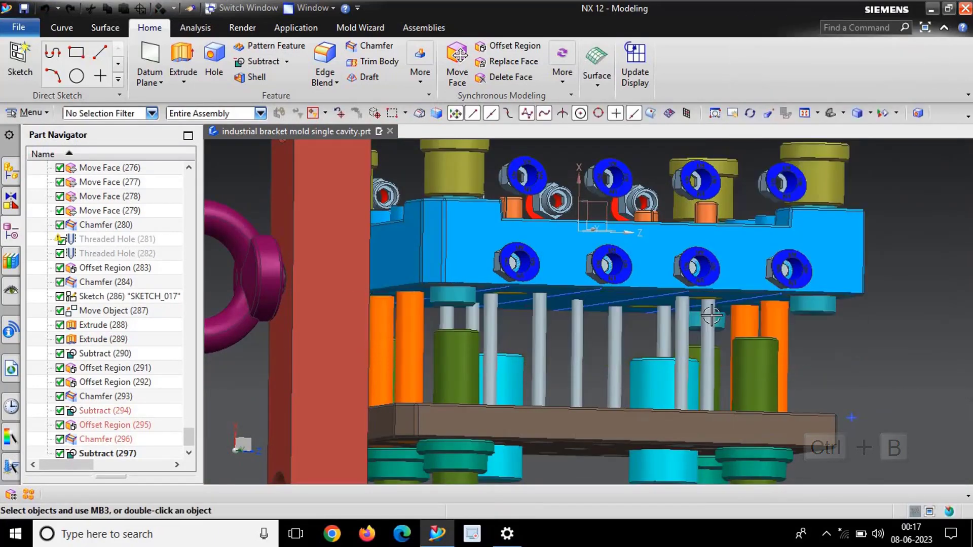
scroll(597, 310, up, 2)
mouse_move(597, 311)
middle_down()
mouse_move(586, 289)
mouse_move(561, 309)
middle_up()
scroll(561, 309, up, 3)
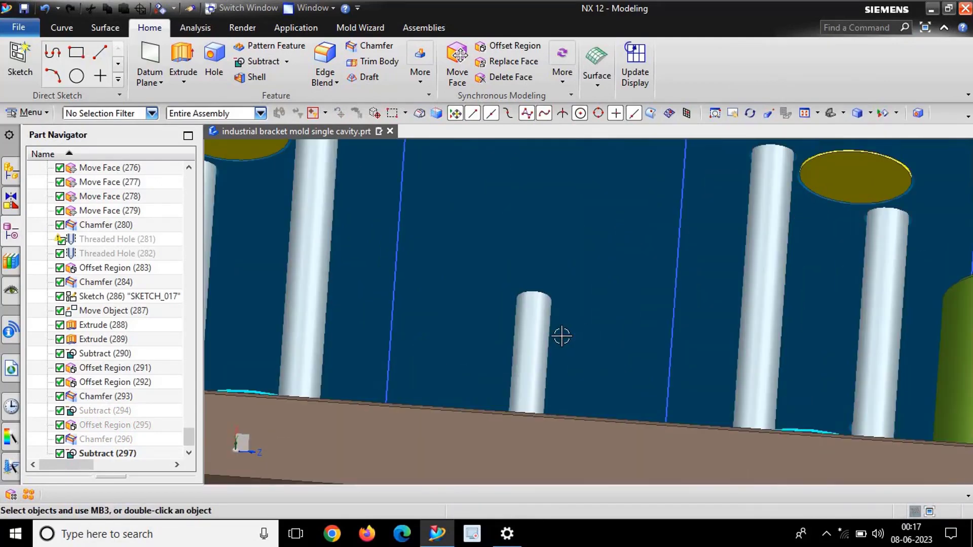
key(ctrl+b)
click(547, 345)
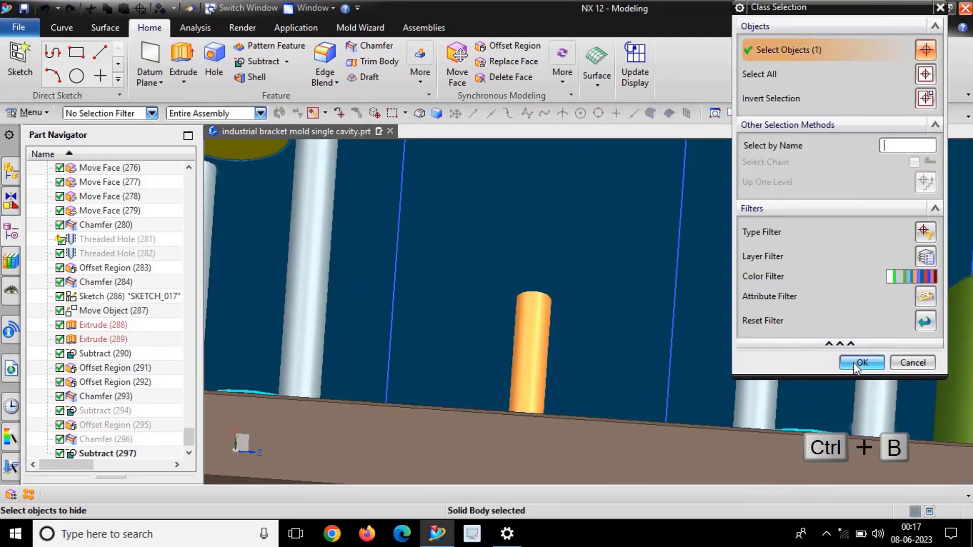
click(865, 363)
scroll(756, 334, up, 1)
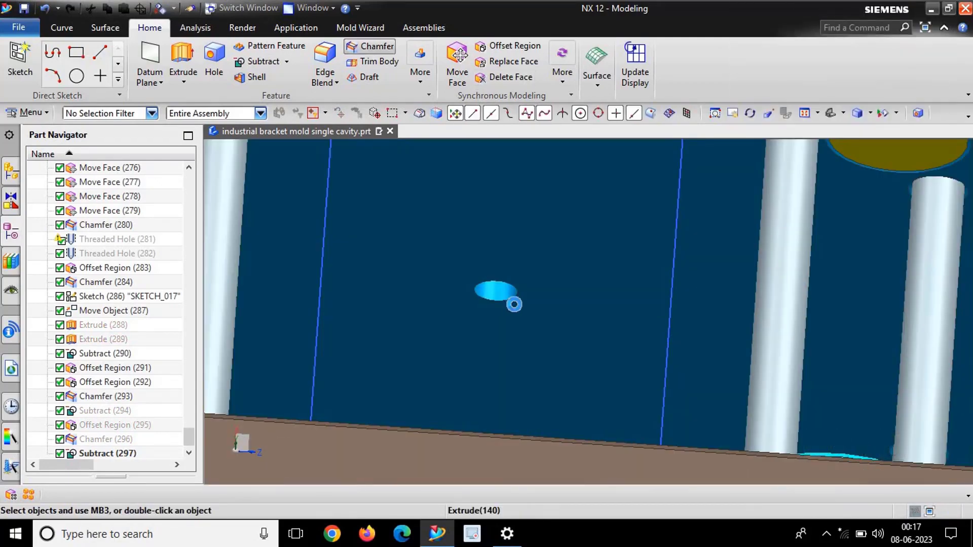
scroll(499, 291, up, 3)
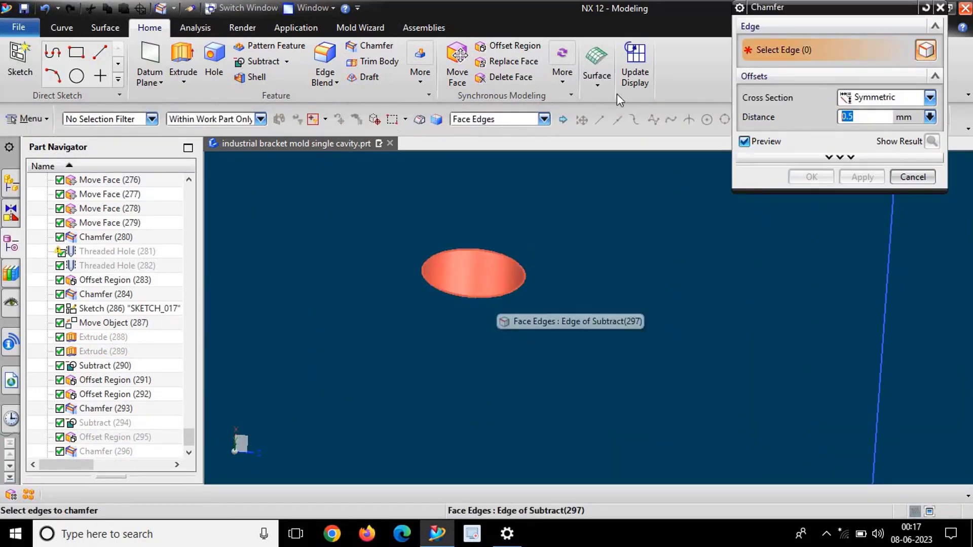
Step: Chamfer the hole's rim edge 0.5 mm symmetric using the Single Curve selection rule
click(490, 120)
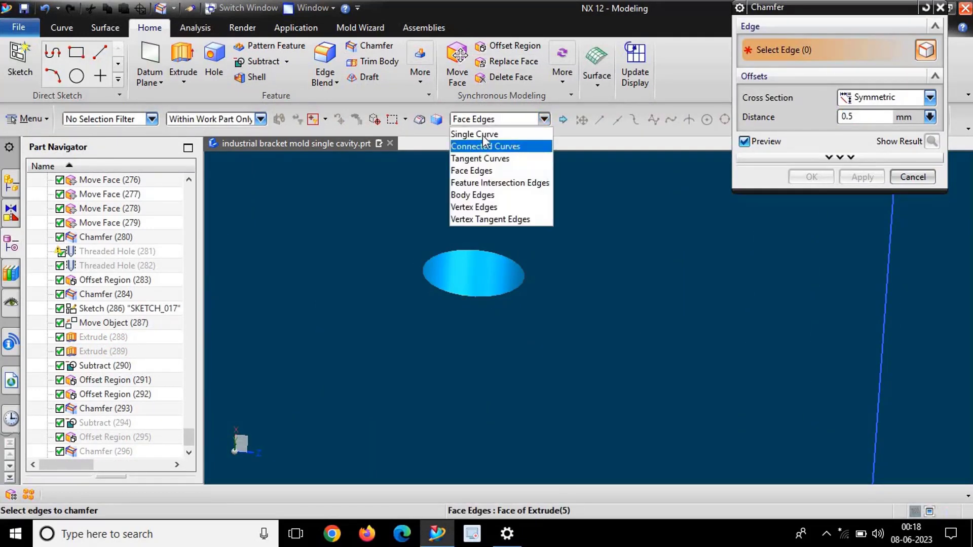
click(496, 295)
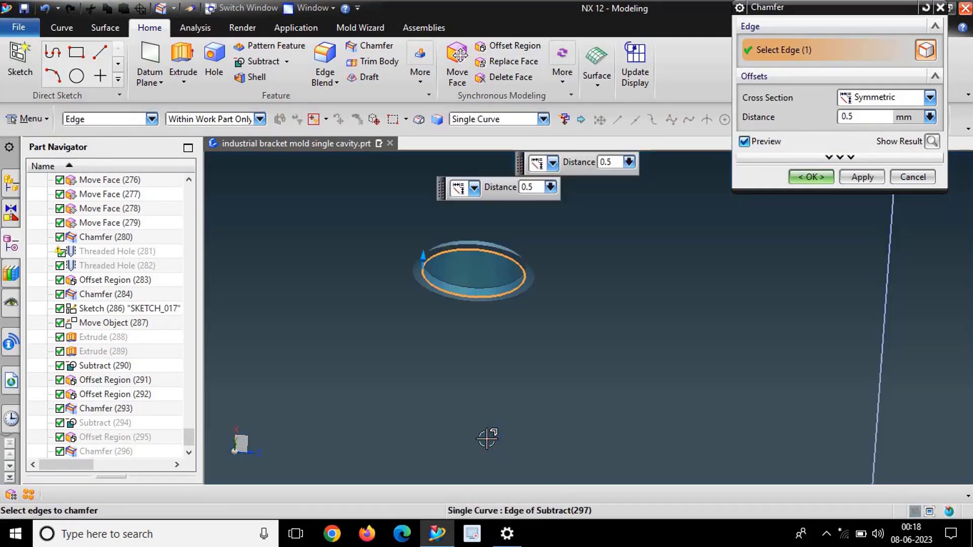
click(809, 177)
scroll(497, 269, down, 5)
mouse_move(522, 275)
middle_down()
mouse_move(536, 290)
mouse_move(497, 244)
middle_up()
scroll(462, 215, up, 4)
scroll(462, 215, down, 2)
scroll(463, 215, up, 2)
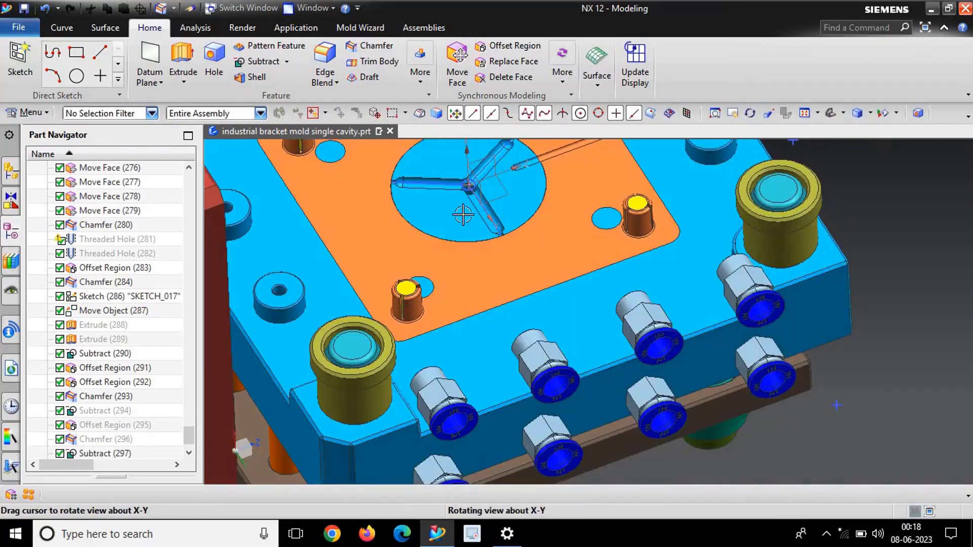
scroll(463, 215, up, 3)
scroll(463, 215, up, 2)
scroll(430, 252, down, 1)
Step: Show the parent bodies of the runner Subtract (297), bringing back the sprue plug
scroll(460, 235, up, 2)
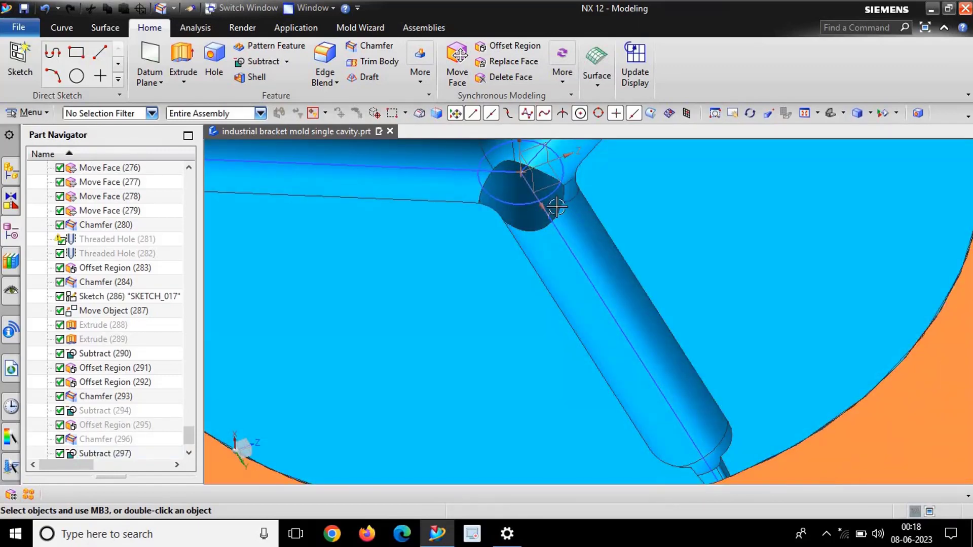
right_click(524, 209)
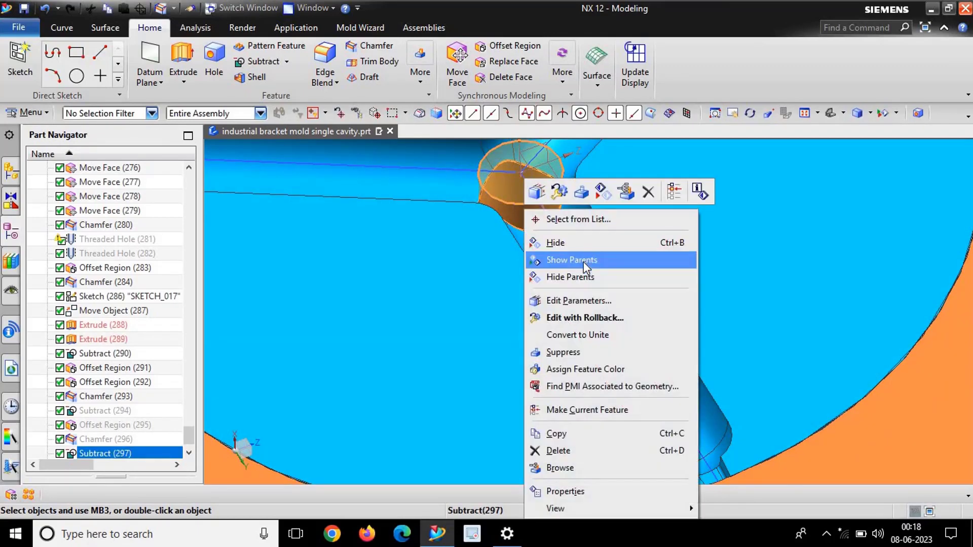
click(582, 261)
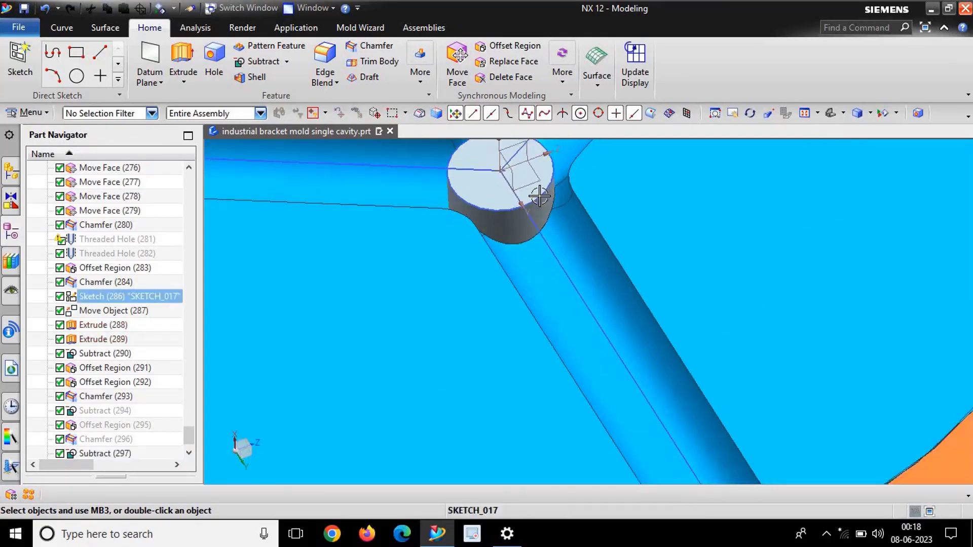
middle_drag(582, 262, 533, 196)
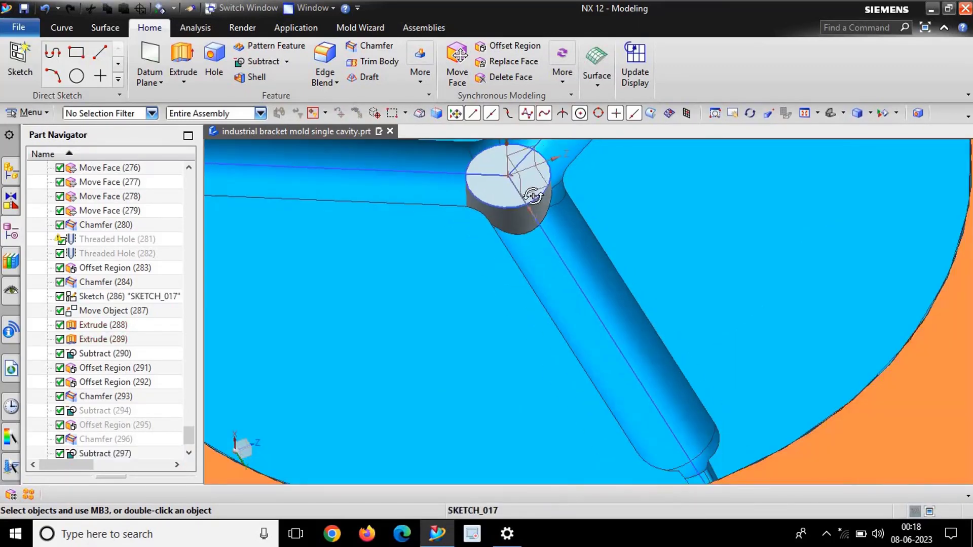
scroll(521, 210, down, 3)
scroll(550, 258, up, 3)
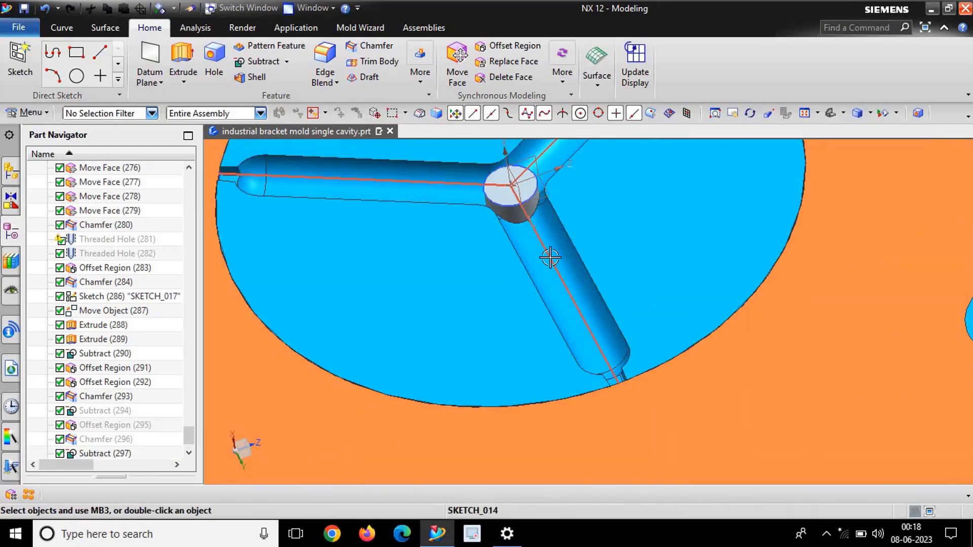
Step: Zoom around the runner hub and select the orange plate
right_click(550, 258)
key(Escape)
scroll(553, 189, down, 3)
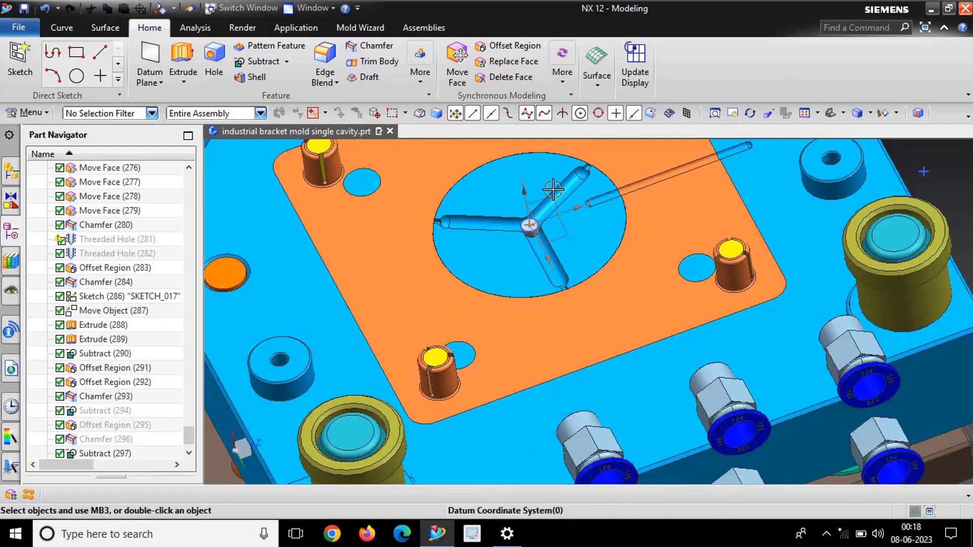
scroll(553, 189, up, 3)
scroll(561, 228, down, 3)
scroll(487, 241, up, 3)
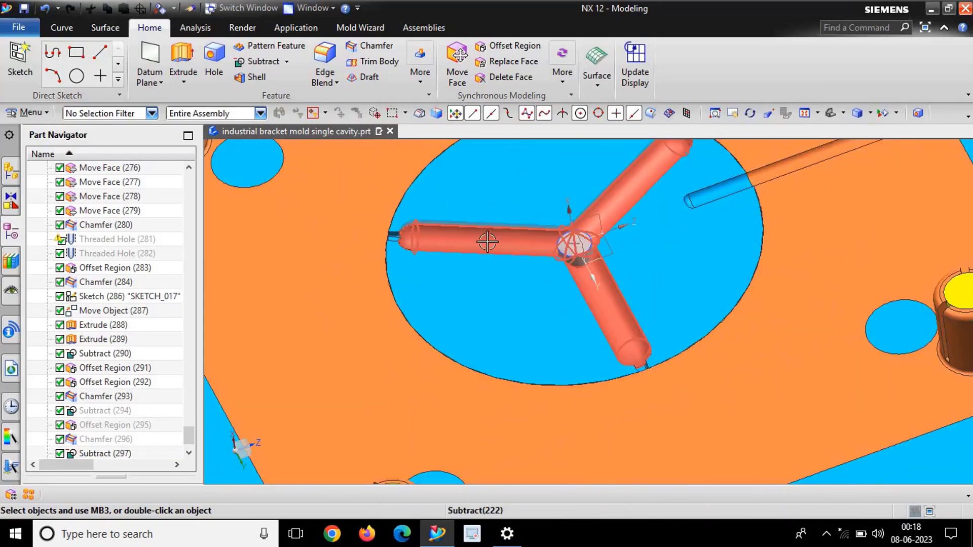
scroll(488, 242, down, 3)
scroll(498, 171, up, 3)
scroll(510, 217, down, 3)
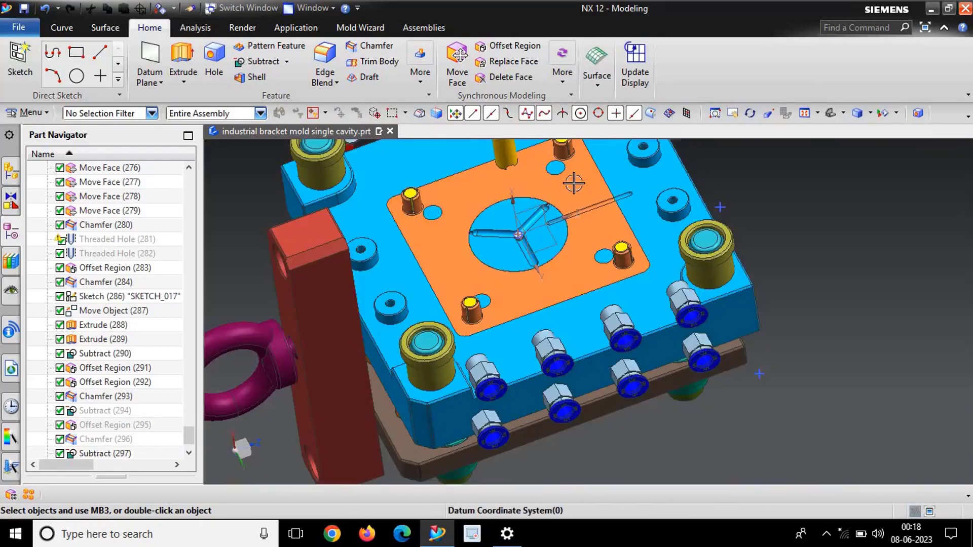
scroll(576, 184, up, 3)
scroll(630, 224, down, 3)
scroll(637, 233, up, 3)
scroll(636, 232, down, 2)
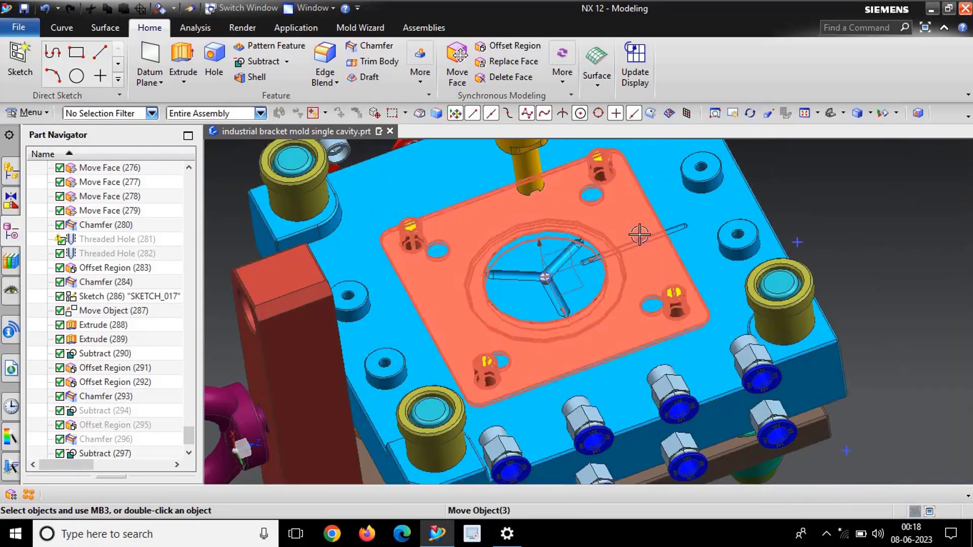
click(636, 235)
Step: Hide the orange plate and zoom in on the runner hub and sprue plug
key(ctrl+b)
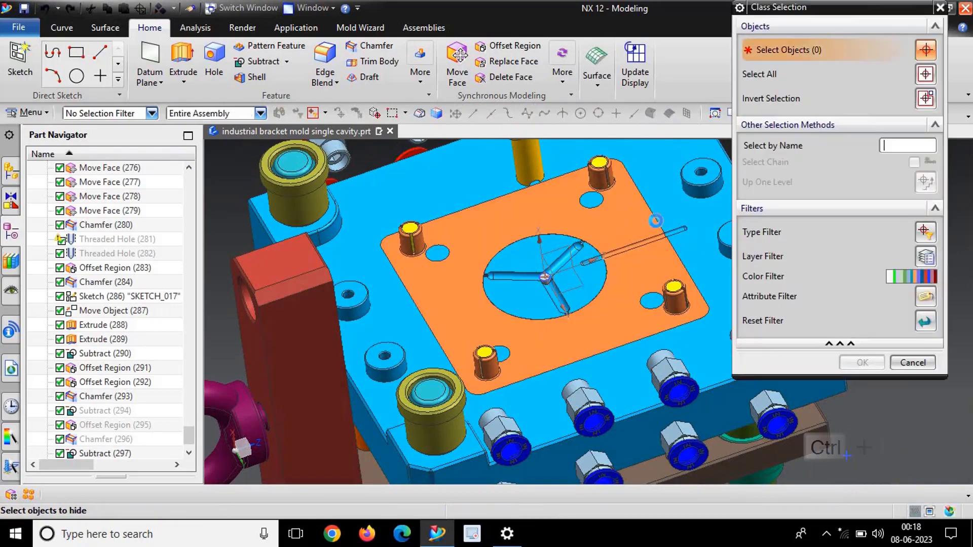
click(862, 363)
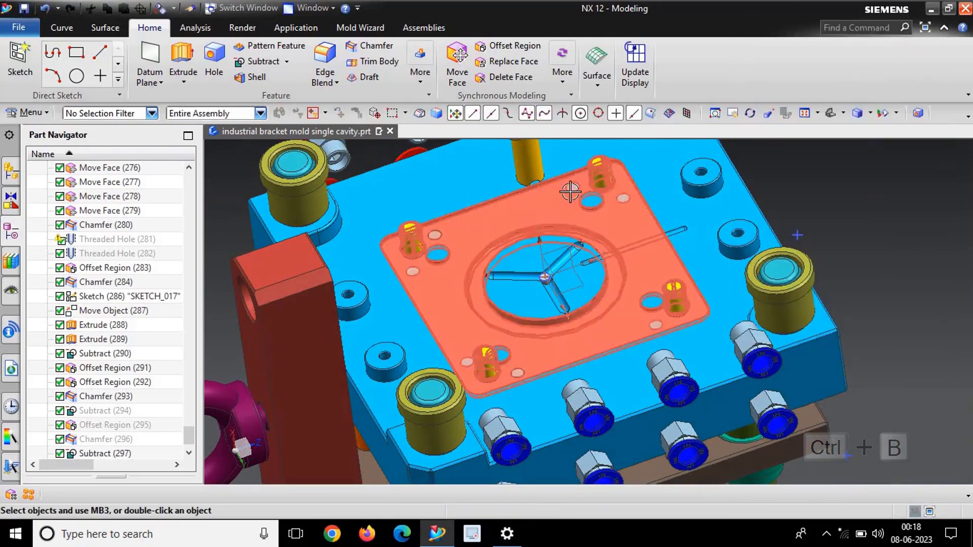
scroll(545, 262, up, 3)
scroll(546, 262, up, 2)
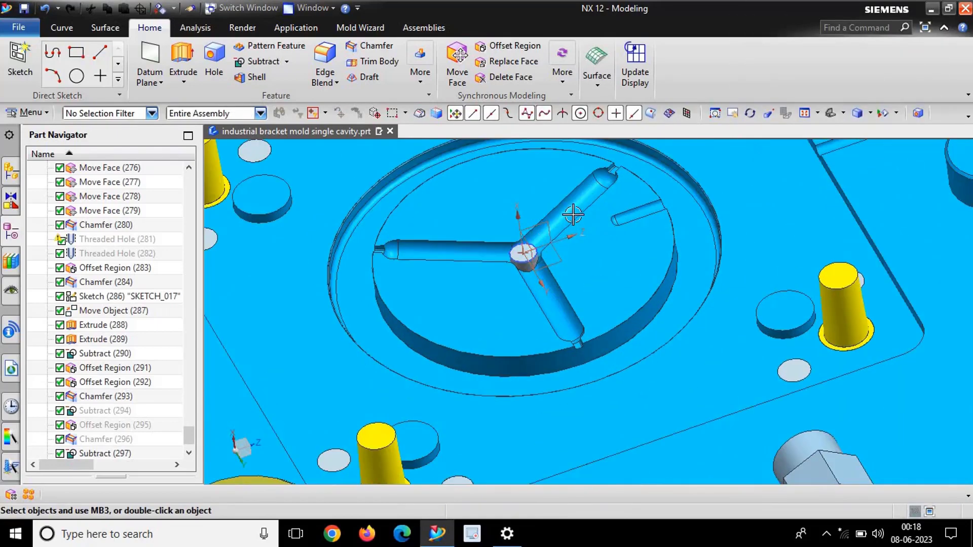
scroll(532, 226, up, 2)
scroll(500, 260, up, 2)
scroll(500, 278, down, 3)
scroll(506, 300, up, 4)
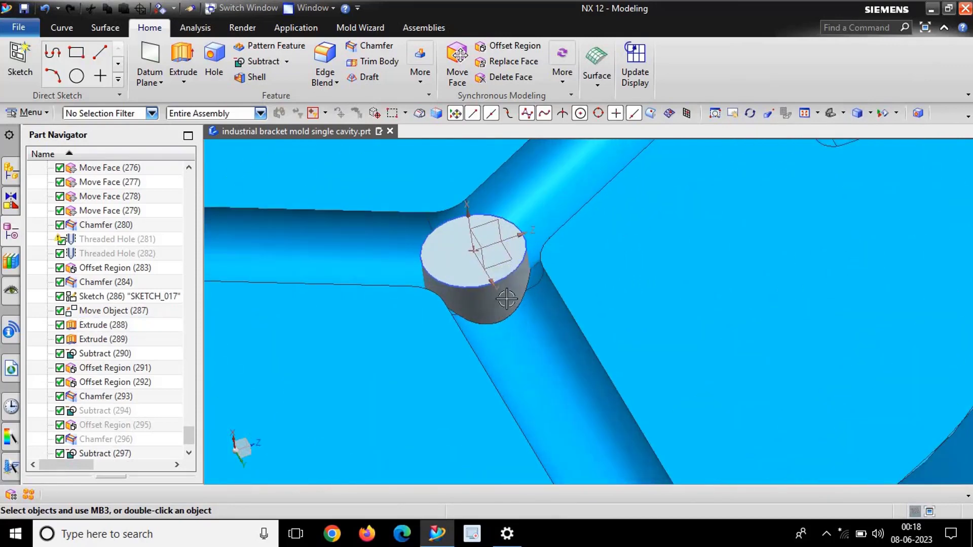
scroll(502, 289, down, 5)
scroll(497, 279, up, 4)
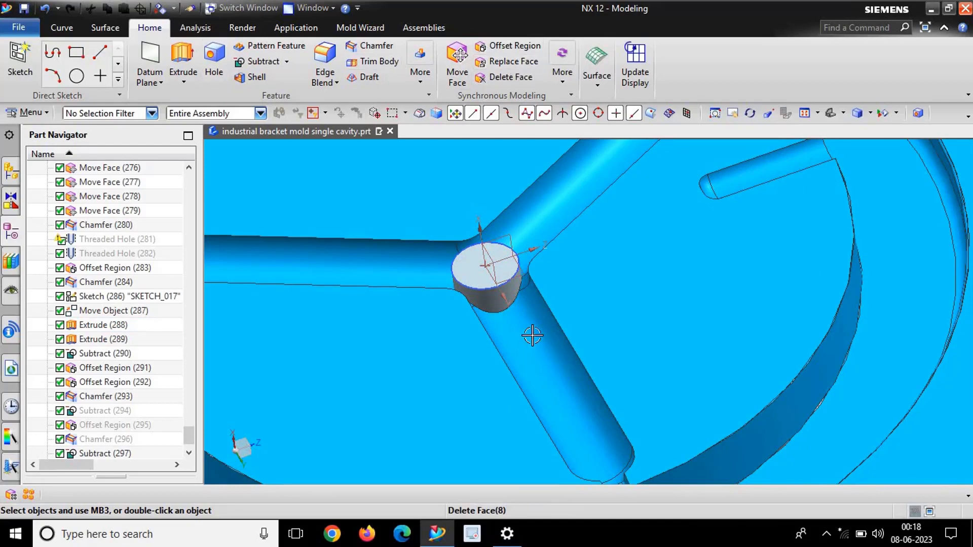
scroll(531, 339, up, 2)
scroll(530, 308, down, 1)
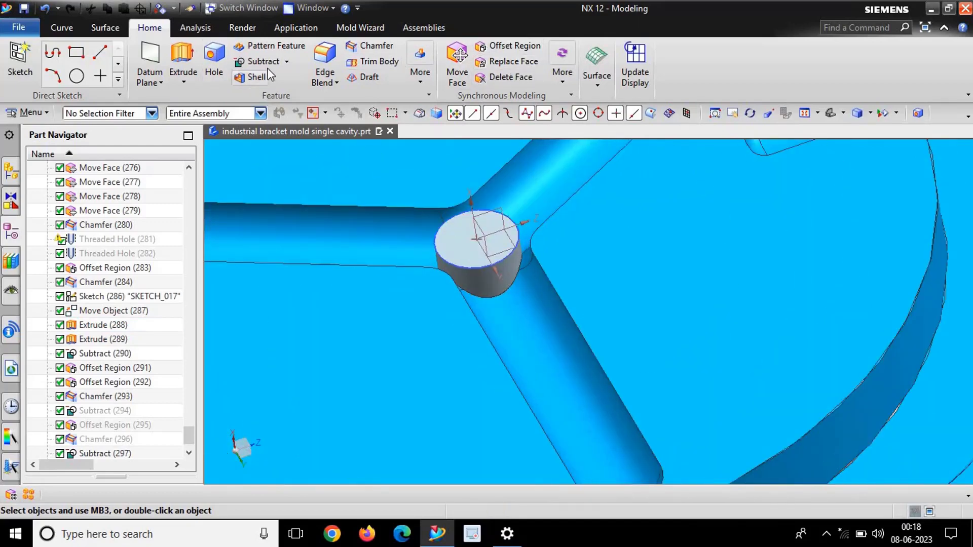
scroll(527, 291, down, 5)
scroll(535, 327, up, 4)
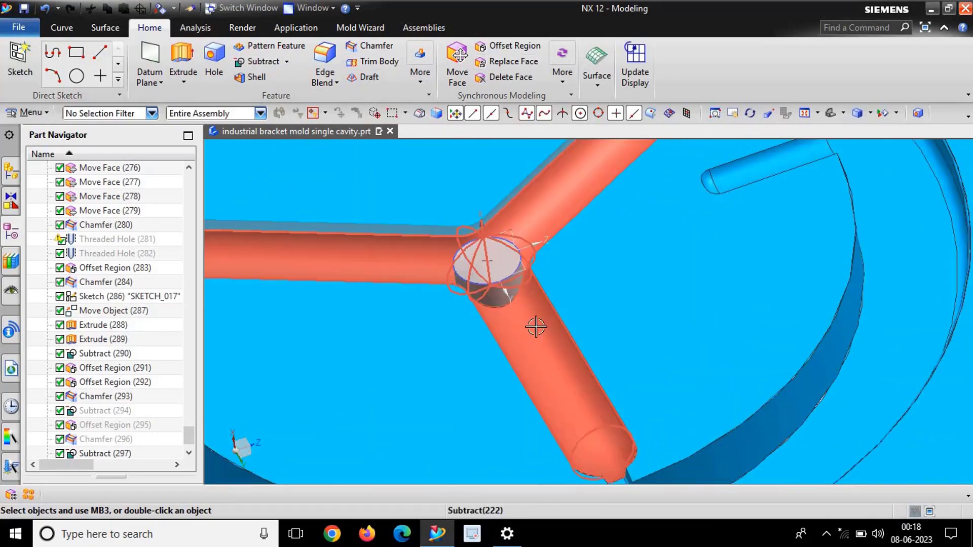
scroll(516, 364, down, 2)
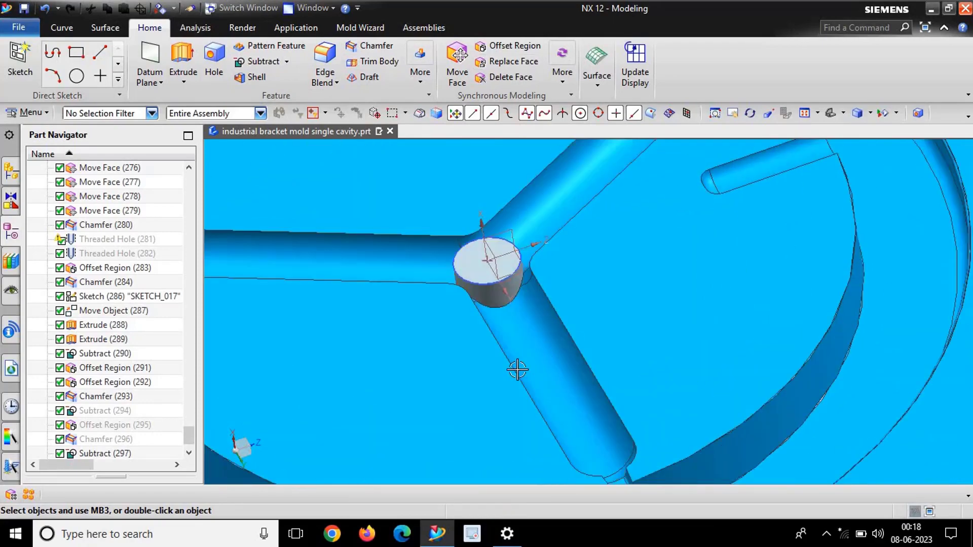
scroll(551, 352, up, 1)
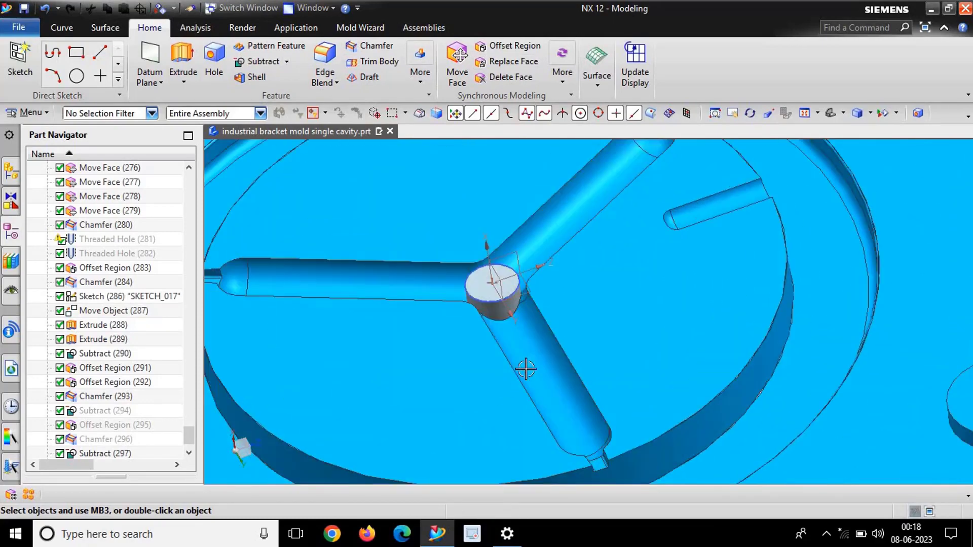
scroll(554, 329, down, 1)
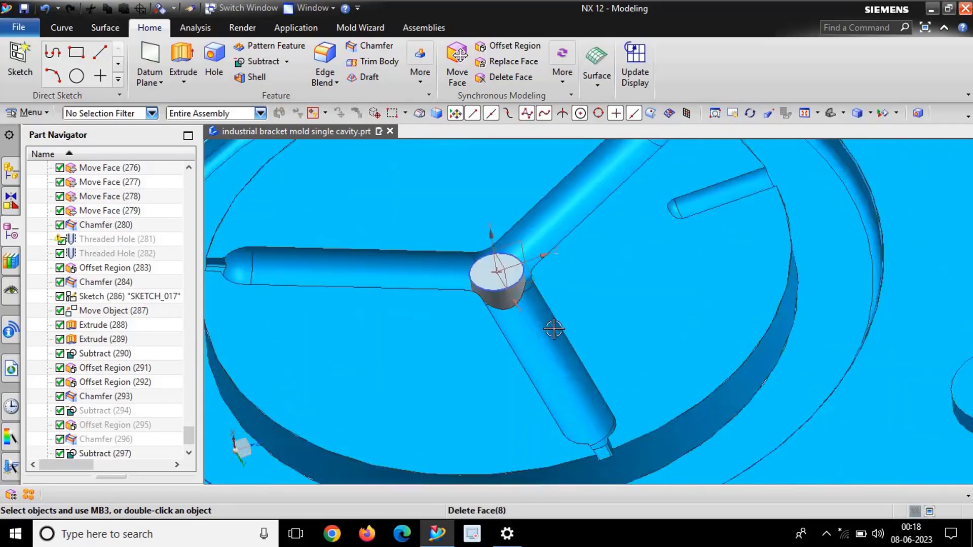
scroll(537, 365, up, 3)
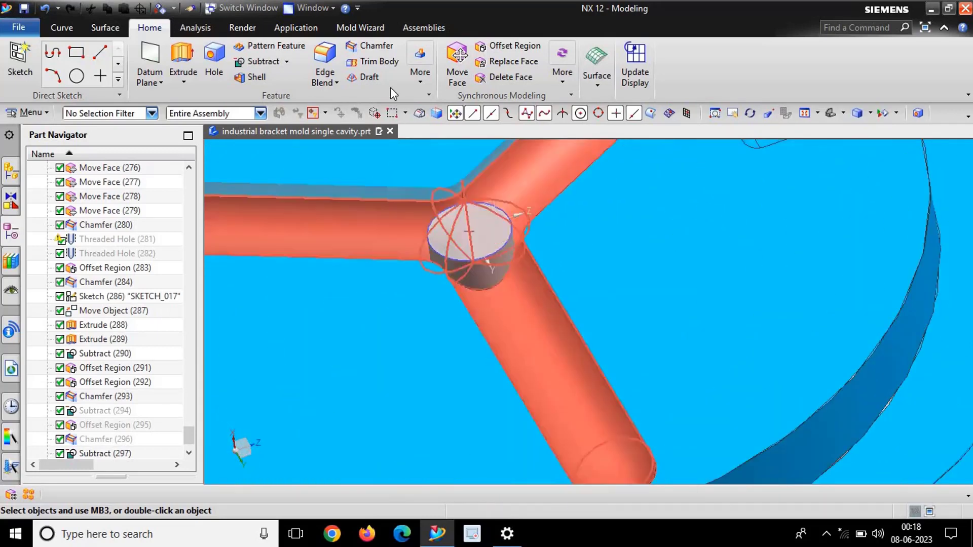
Step: Offset the sprue plug's top face by 6 mm
scroll(444, 254, up, 3)
click(471, 247)
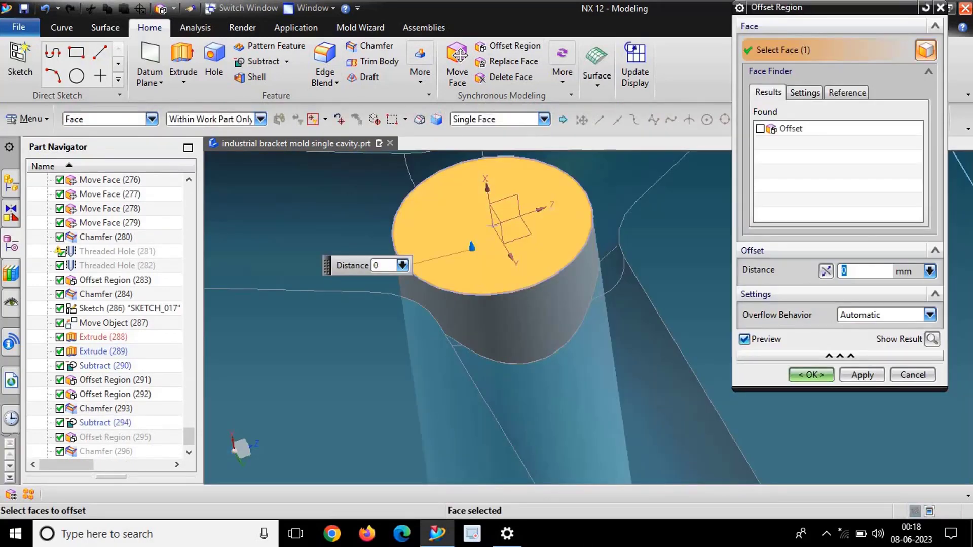
text(6)
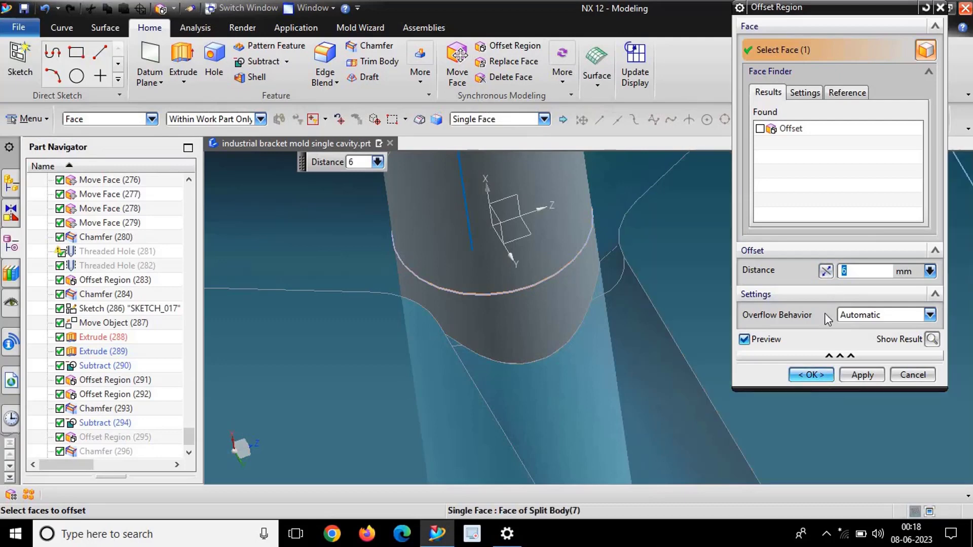
click(811, 375)
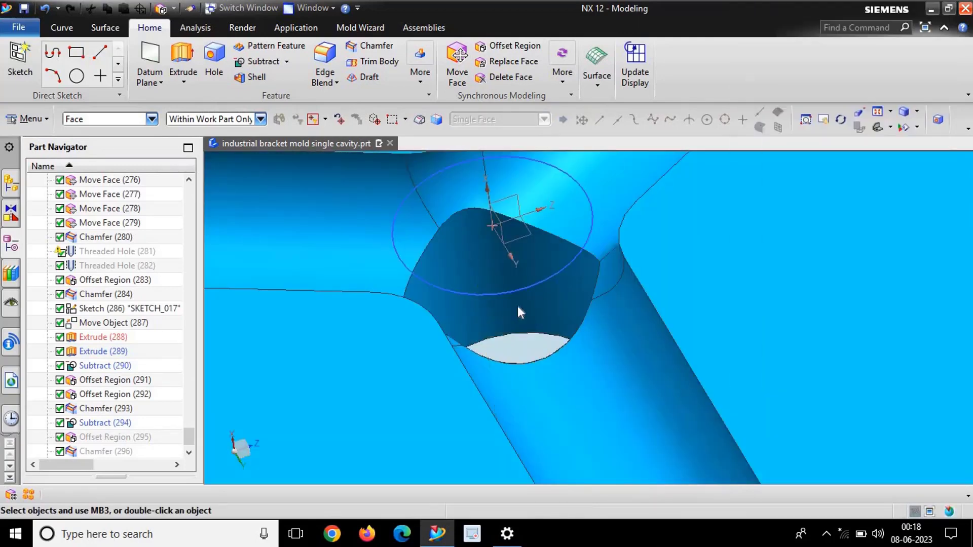
mouse_move(573, 331)
middle_down()
mouse_move(518, 360)
mouse_move(519, 314)
middle_up()
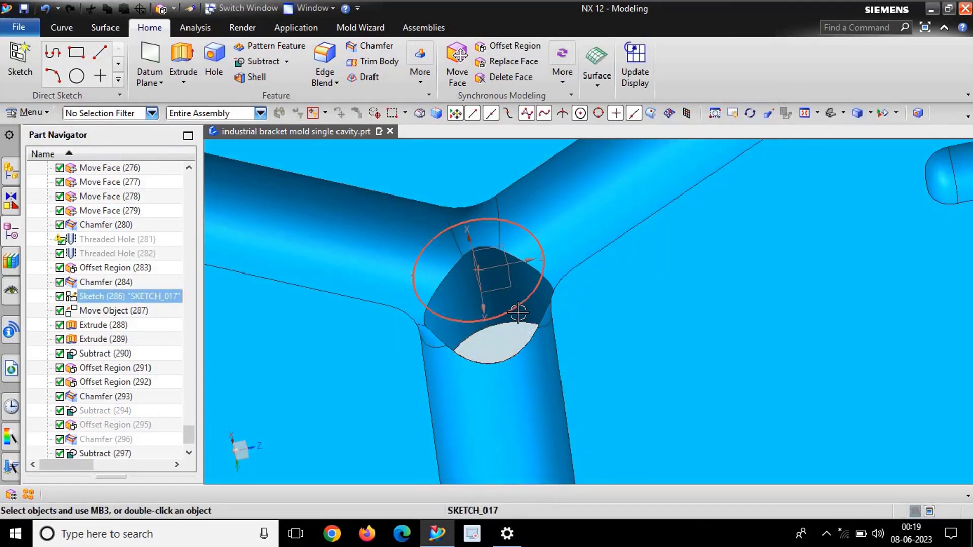
Step: Hide the sprue plug's sketch to reveal the recess at the runner junction
right_click(518, 312)
click(544, 32)
scroll(499, 308, down, 3)
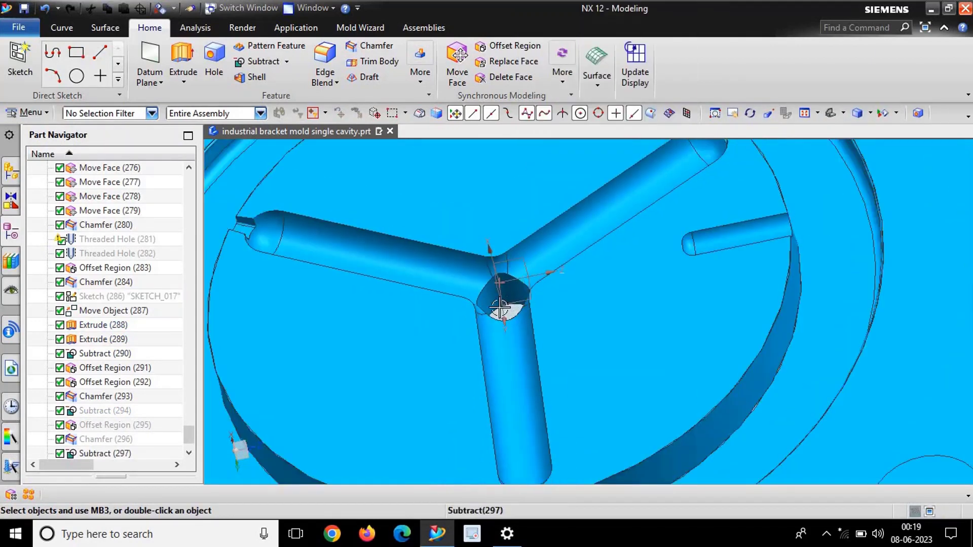
scroll(500, 308, up, 5)
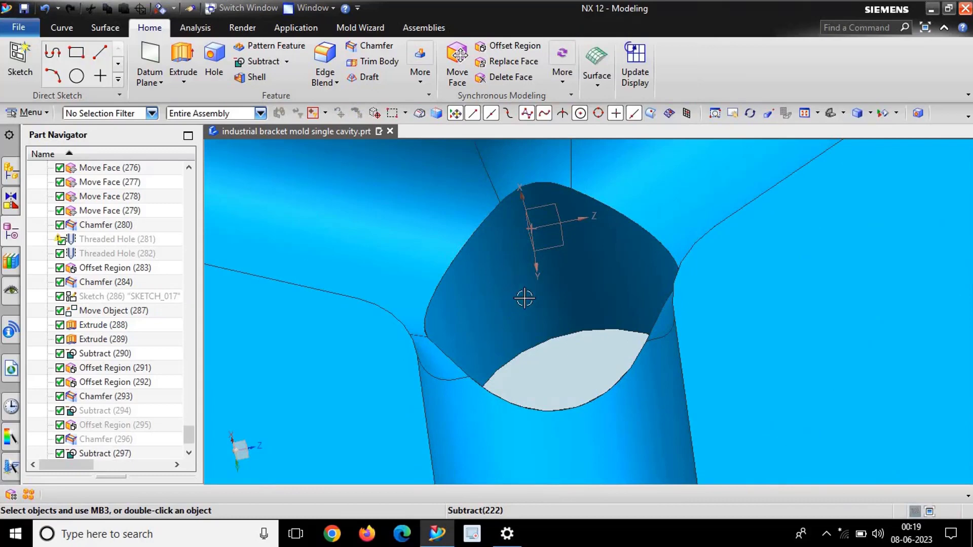
scroll(525, 298, down, 3)
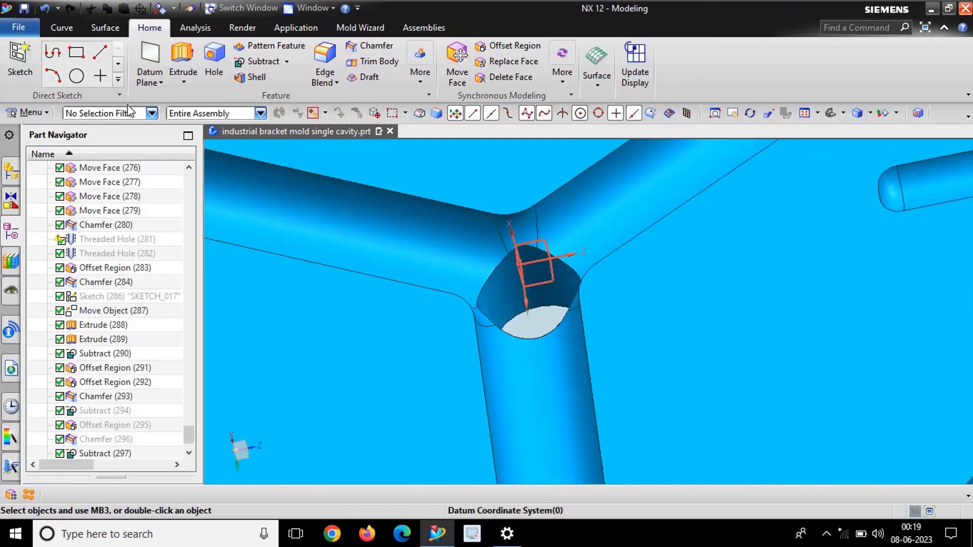
Step: Sweep a solid tube, outer diameter 1 mm and inner 0, along the hole edge
click(40, 118)
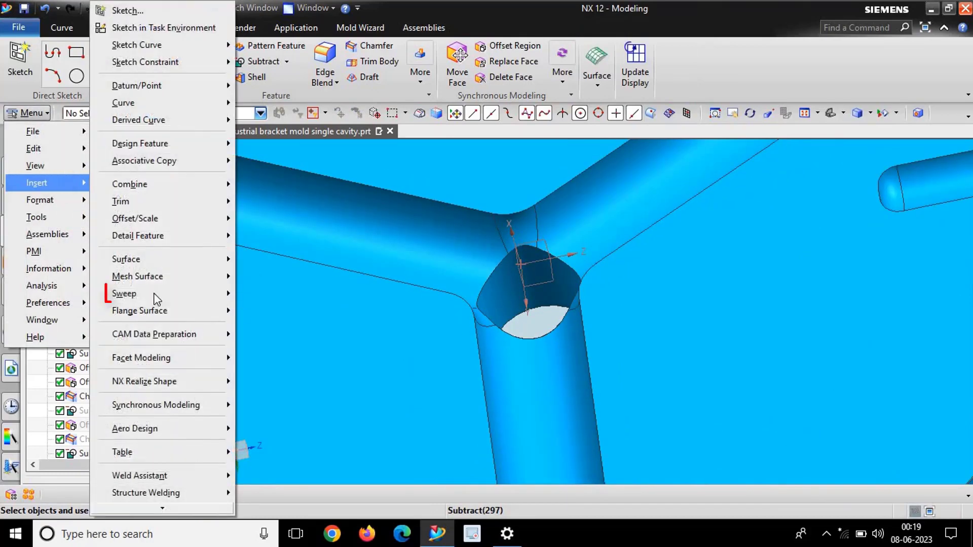
mouse_move(160, 294)
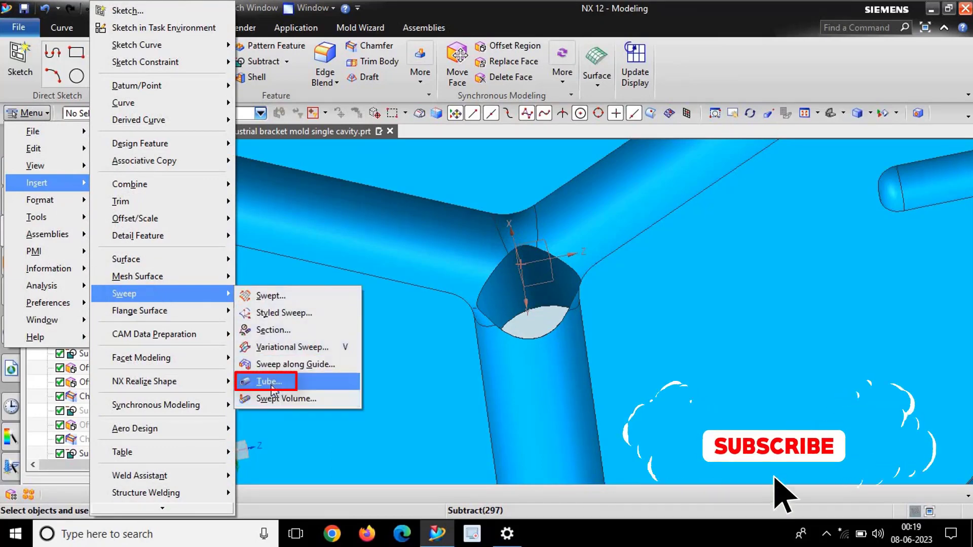
click(274, 380)
scroll(550, 304, up, 3)
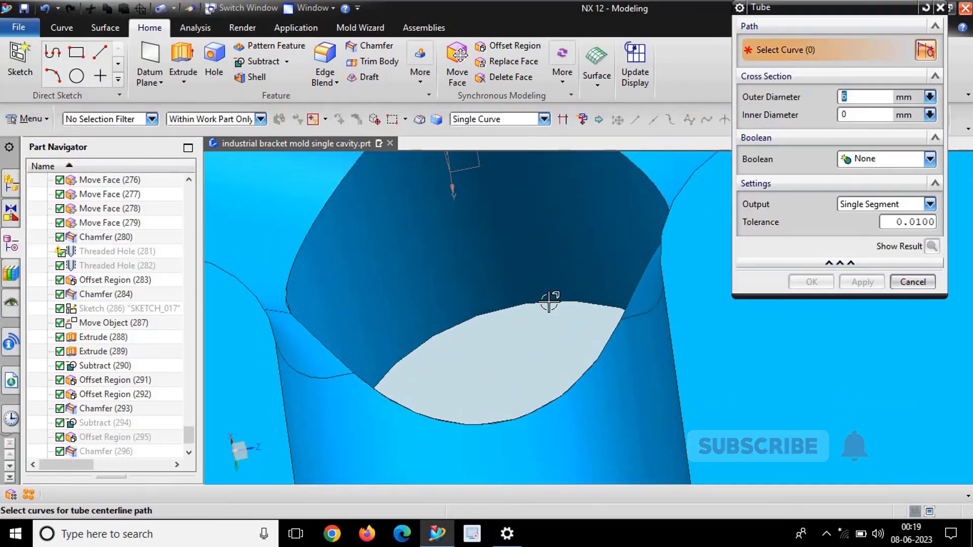
click(550, 302)
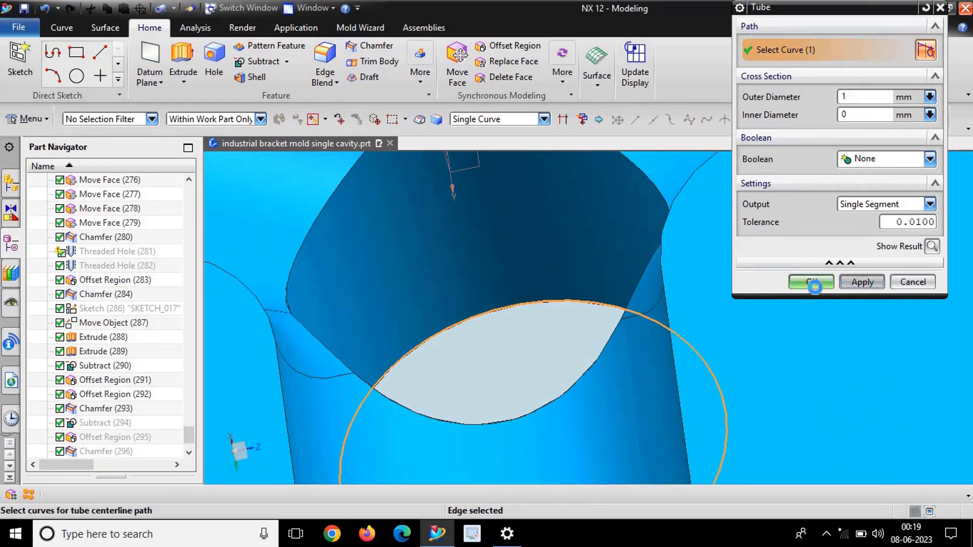
click(812, 283)
scroll(580, 299, down, 2)
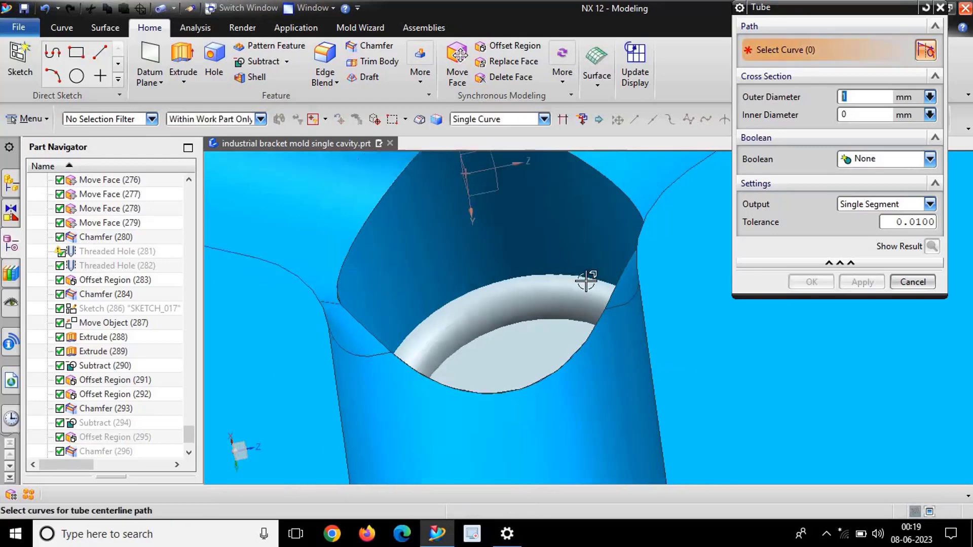
scroll(587, 282, down, 2)
key(Escape)
scroll(536, 274, up, 2)
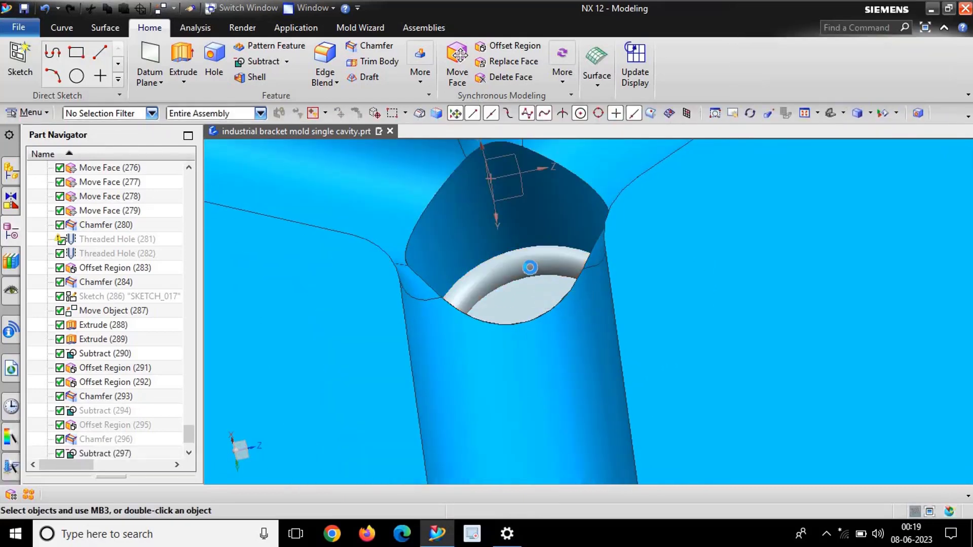
Step: Move the tube 2 mm along the face normal
key(ctrl+t)
click(530, 267)
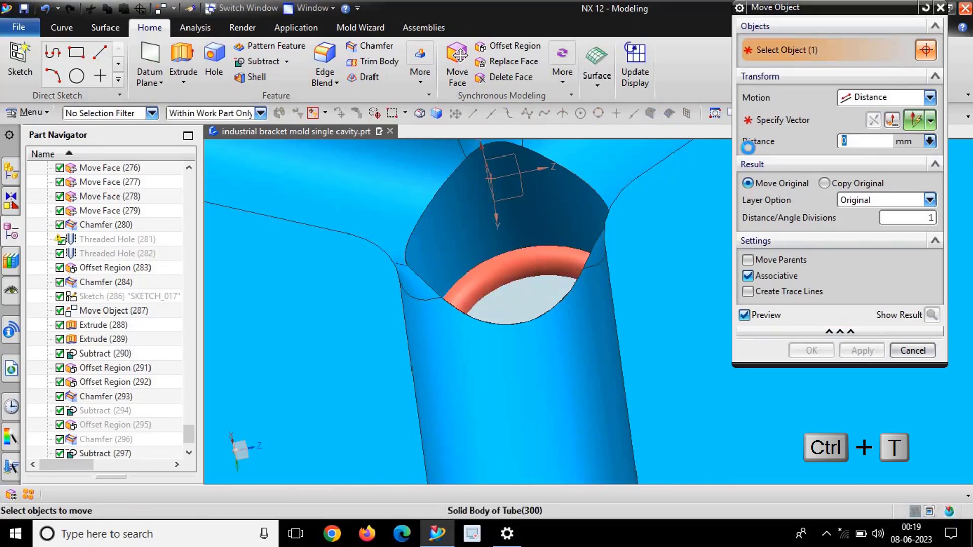
click(780, 120)
click(627, 288)
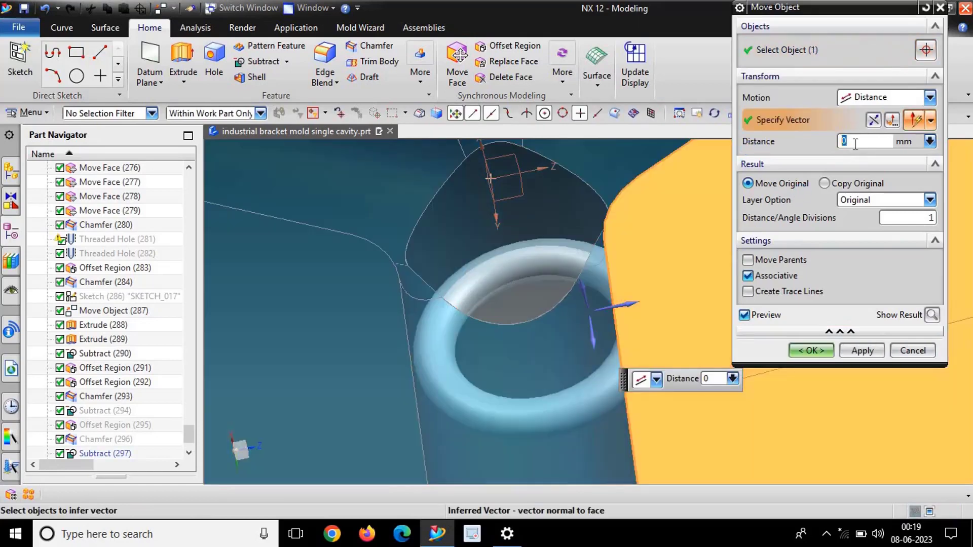
text(2)
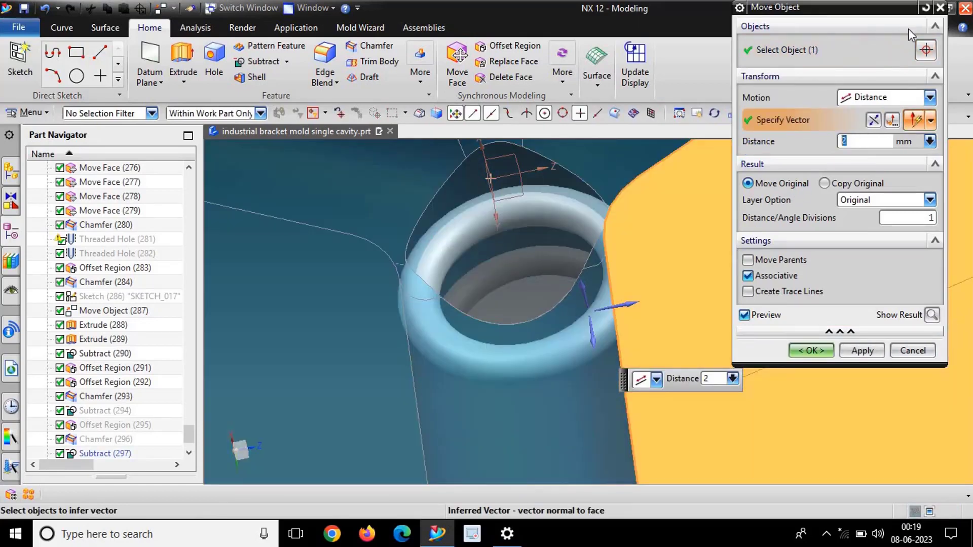
click(812, 351)
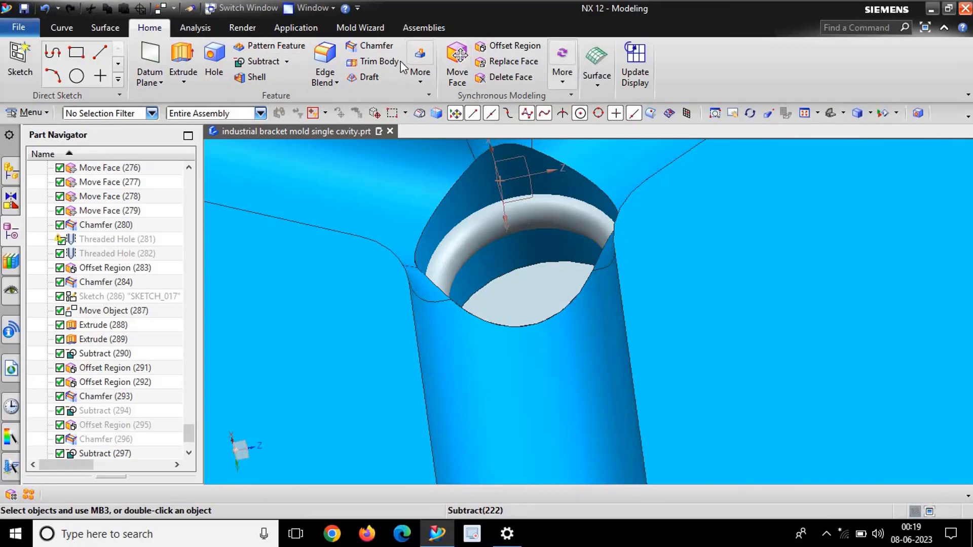
Step: Subtract the tube from the runner body, keeping the tool, then hide the tube
click(275, 63)
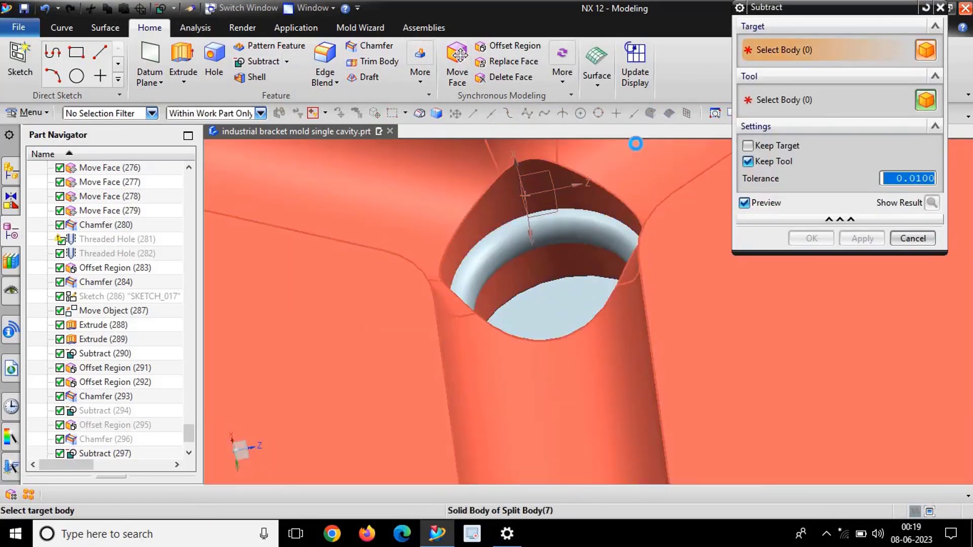
click(635, 144)
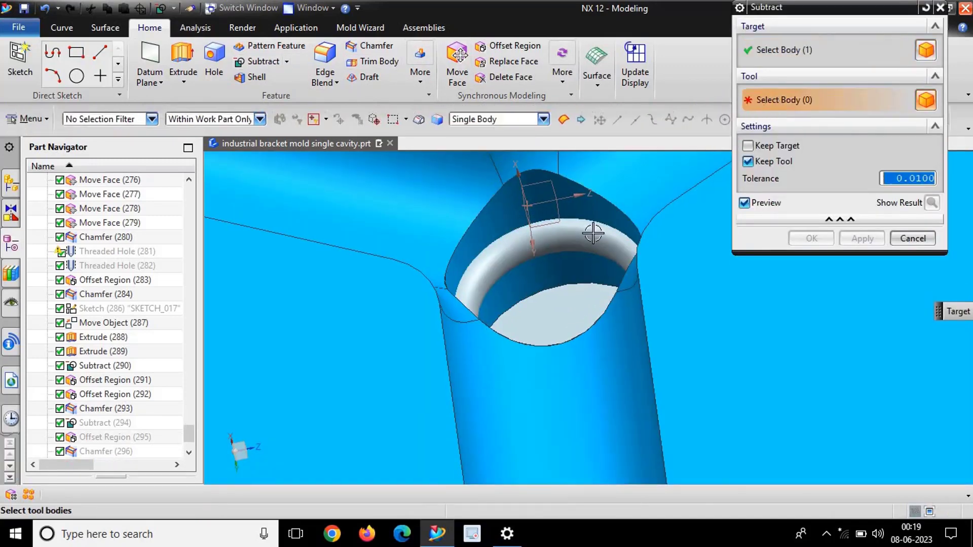
click(591, 233)
click(824, 241)
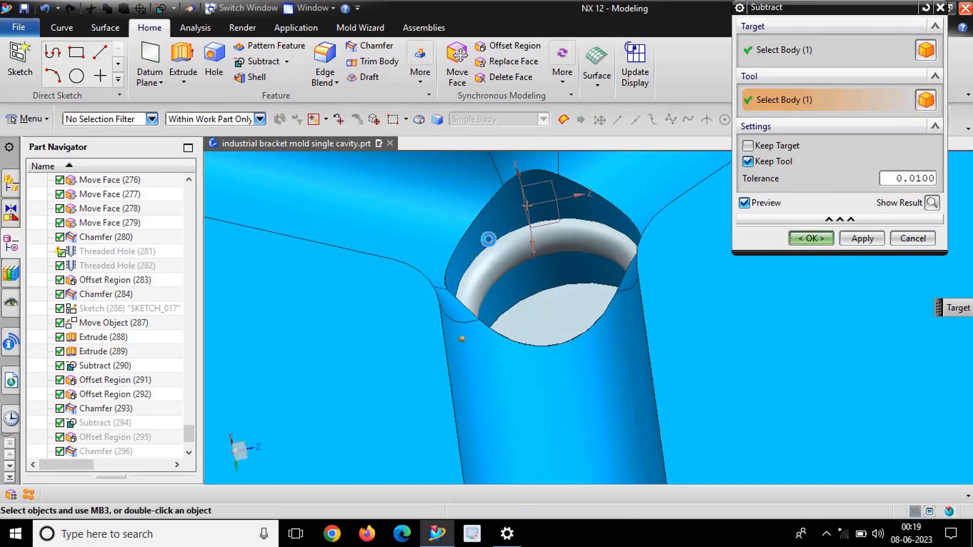
scroll(579, 224, up, 2)
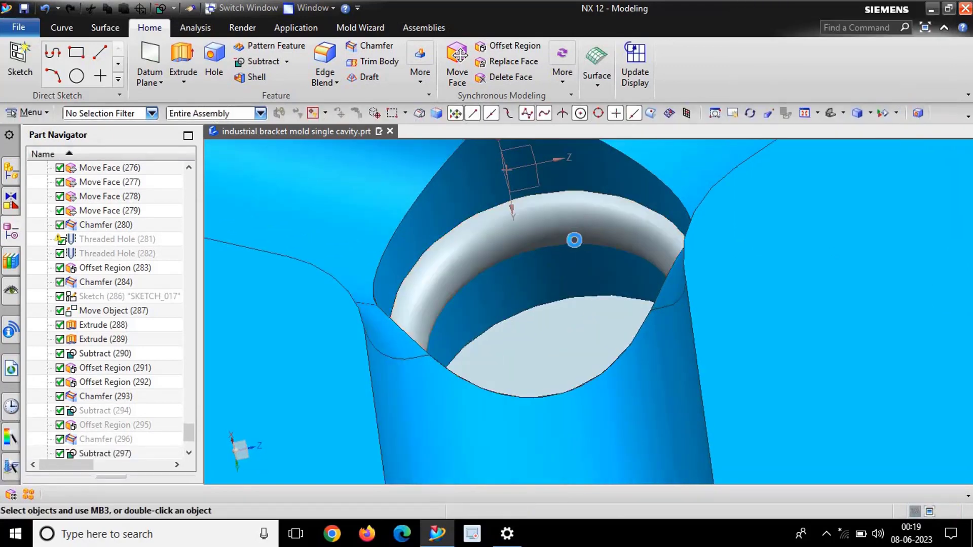
key(ctrl+b)
click(568, 230)
Step: Hide the tube ring and orbit and zoom to look down into the junction hole
click(863, 362)
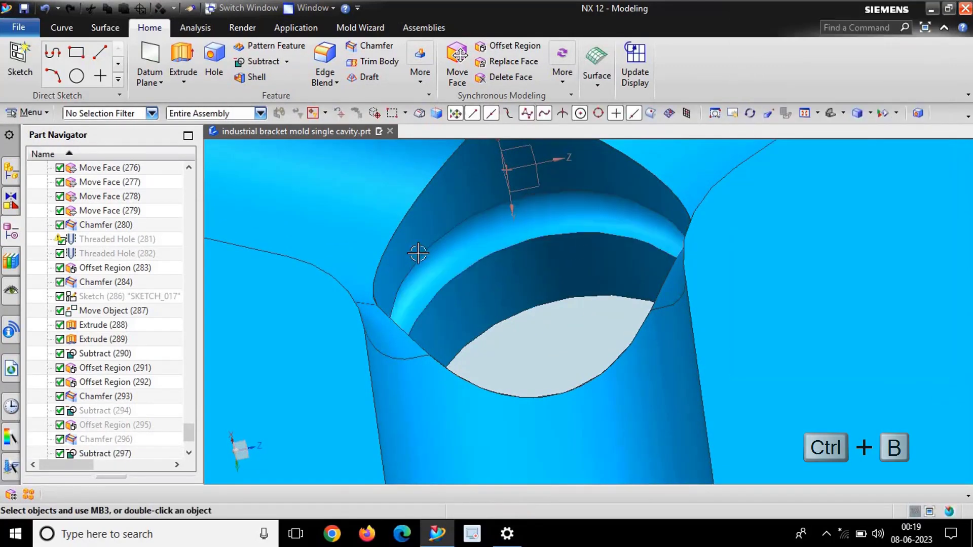
mouse_move(482, 243)
middle_down()
mouse_move(465, 223)
mouse_move(503, 252)
mouse_move(499, 231)
mouse_move(583, 257)
middle_up()
scroll(582, 256, down, 3)
scroll(535, 234, down, 1)
scroll(535, 235, up, 3)
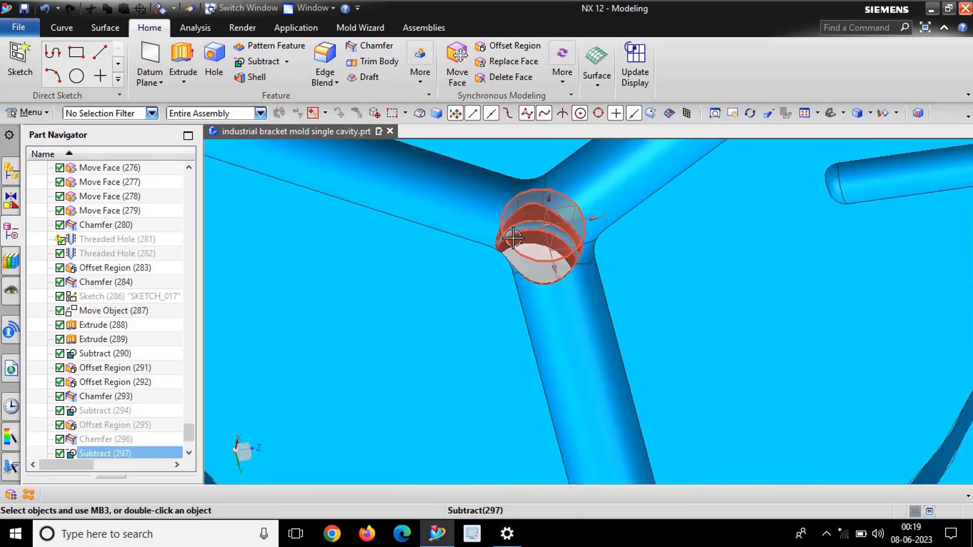
scroll(545, 264, up, 2)
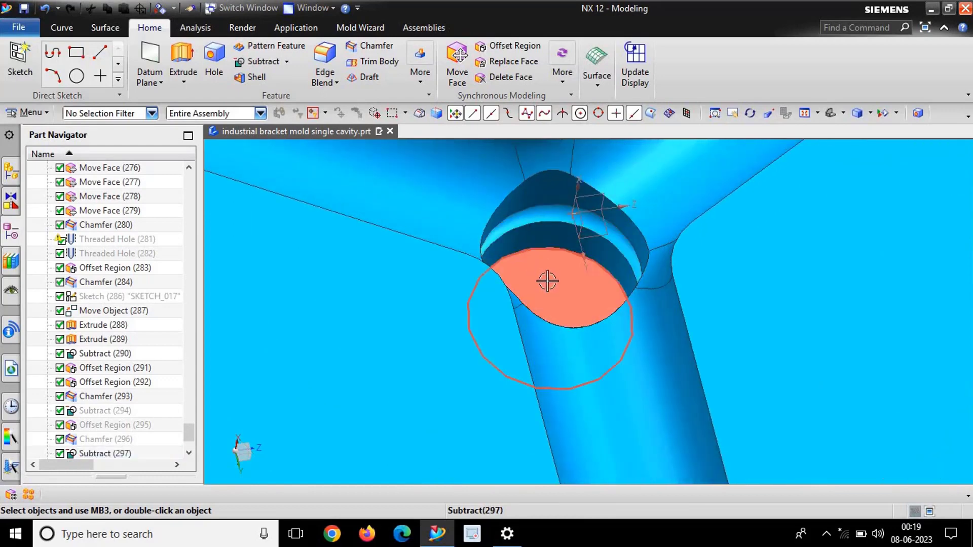
middle_drag(550, 279, 539, 279)
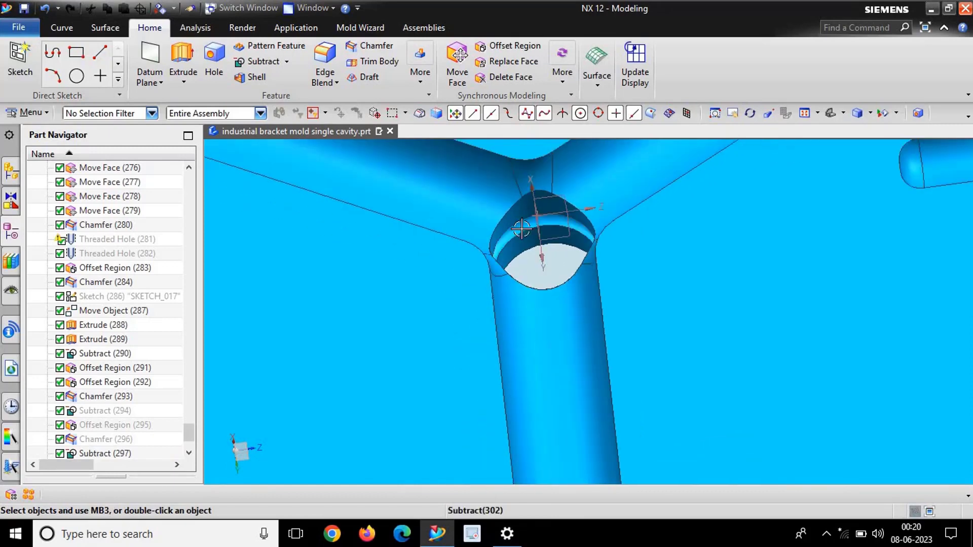
scroll(517, 218, up, 2)
scroll(523, 226, up, 1)
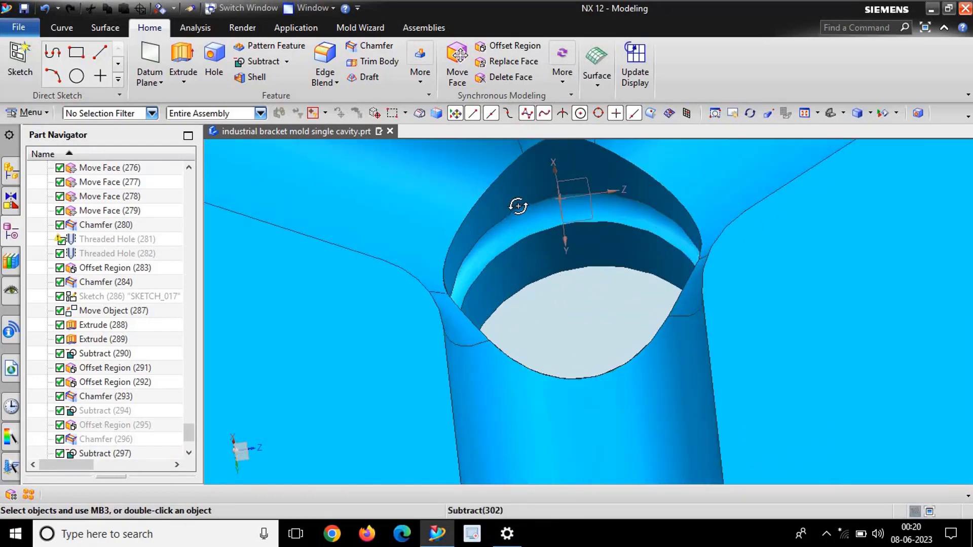
mouse_move(518, 206)
middle_down()
mouse_move(530, 199)
mouse_move(547, 227)
mouse_move(554, 219)
middle_up()
scroll(540, 248, down, 3)
scroll(532, 213, up, 2)
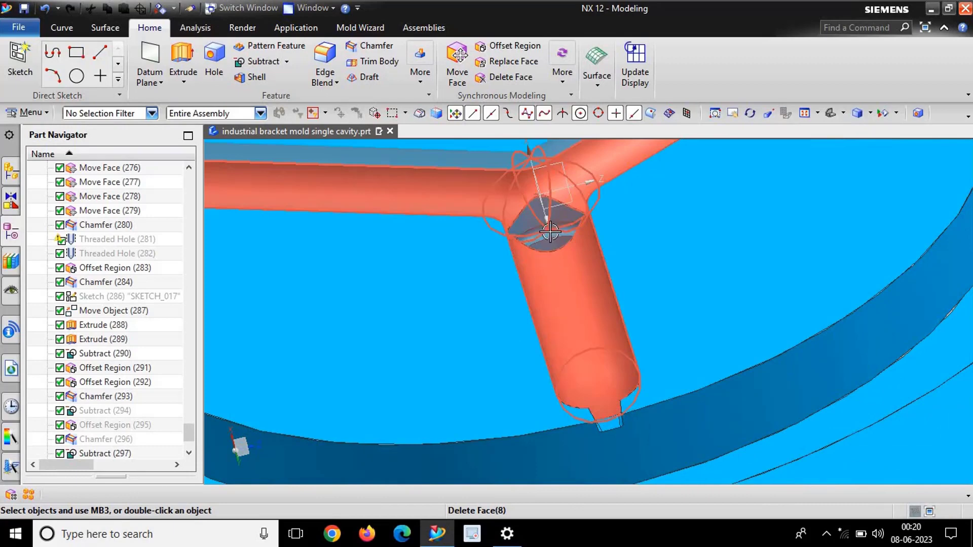
scroll(550, 232, up, 3)
scroll(534, 193, down, 2)
scroll(545, 254, up, 2)
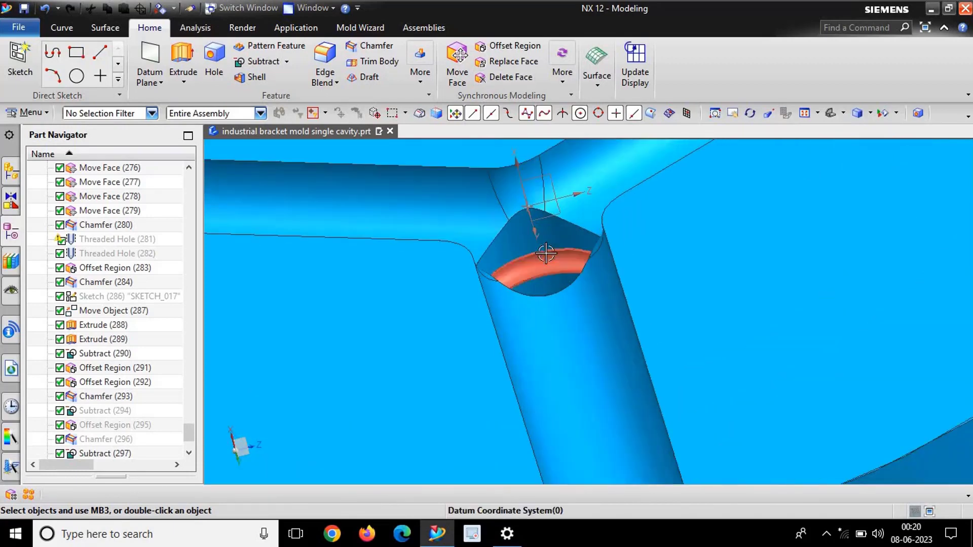
middle_drag(555, 245, 592, 317)
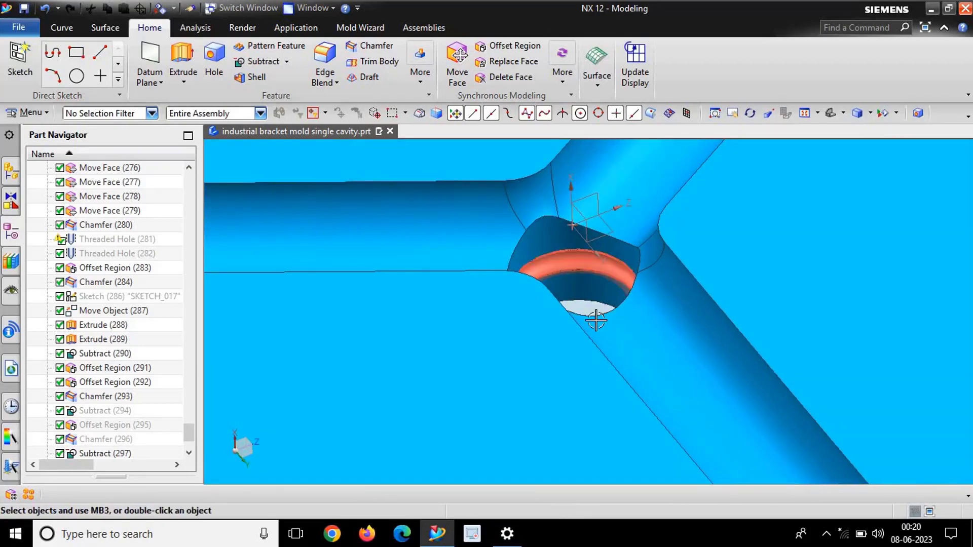
click(574, 292)
scroll(572, 274, down, 2)
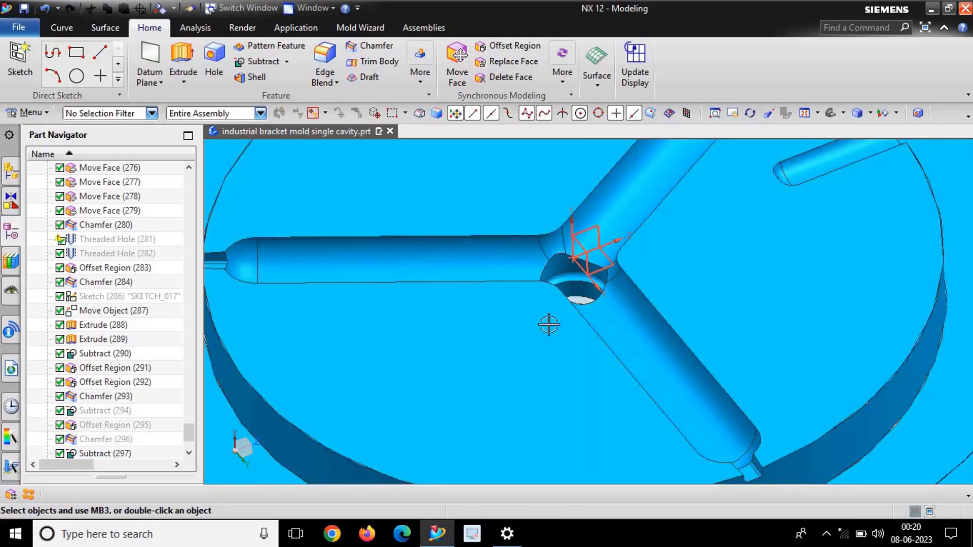
scroll(571, 281, up, 3)
scroll(575, 269, down, 4)
scroll(571, 269, up, 4)
scroll(555, 224, down, 2)
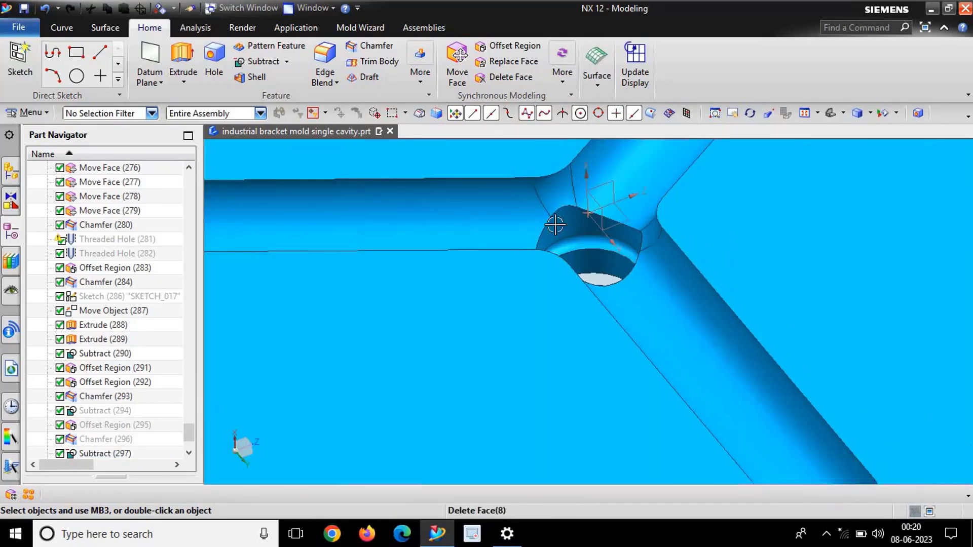
scroll(555, 225, up, 2)
middle_drag(573, 263, 583, 261)
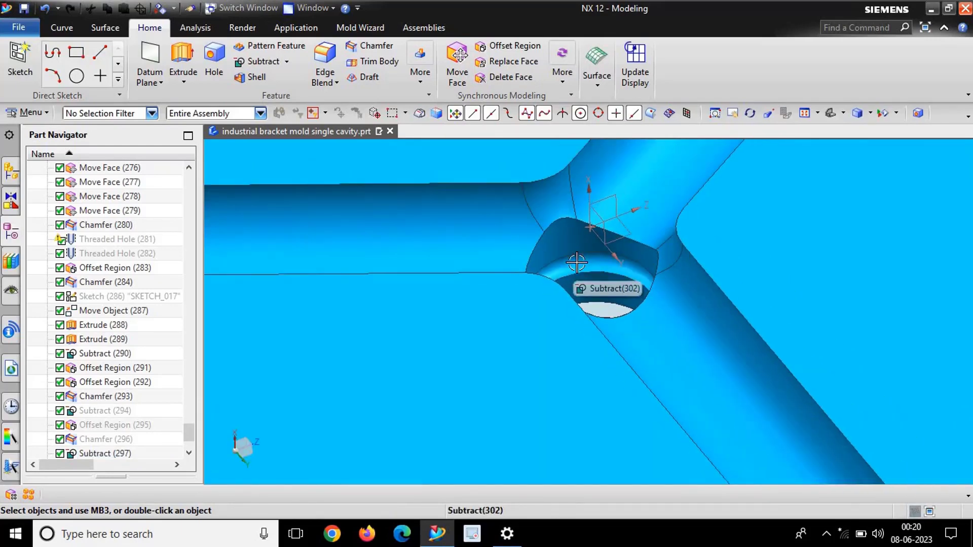
scroll(568, 265, down, 2)
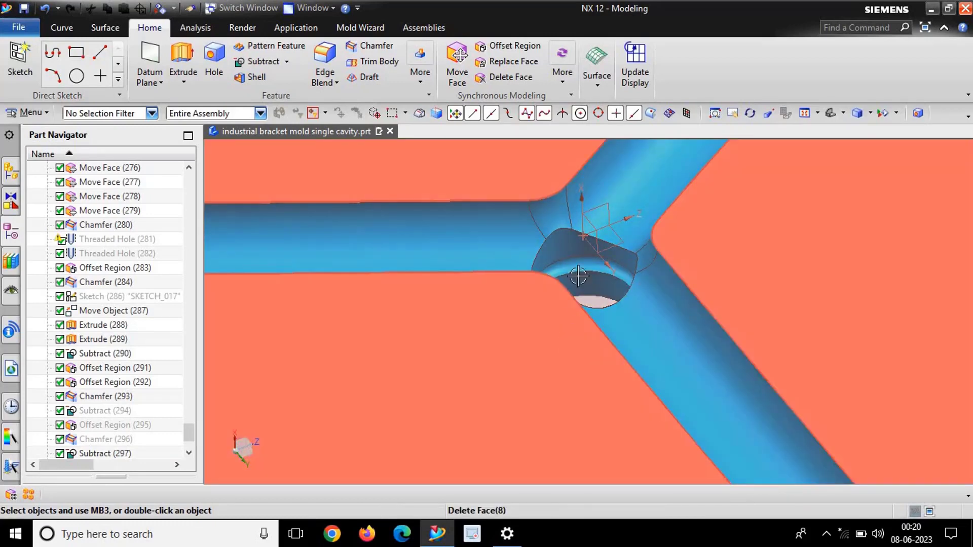
scroll(582, 269, up, 3)
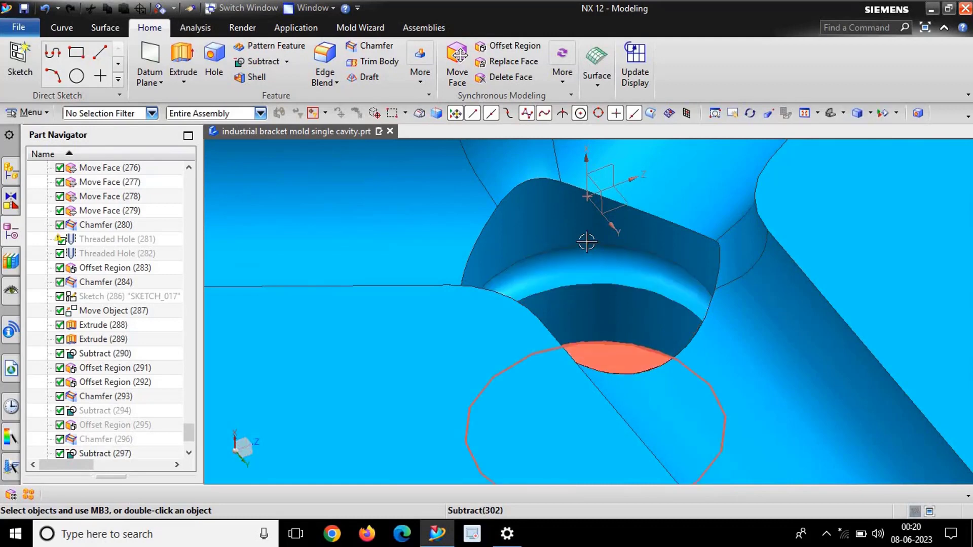
scroll(590, 269, down, 2)
scroll(594, 269, up, 3)
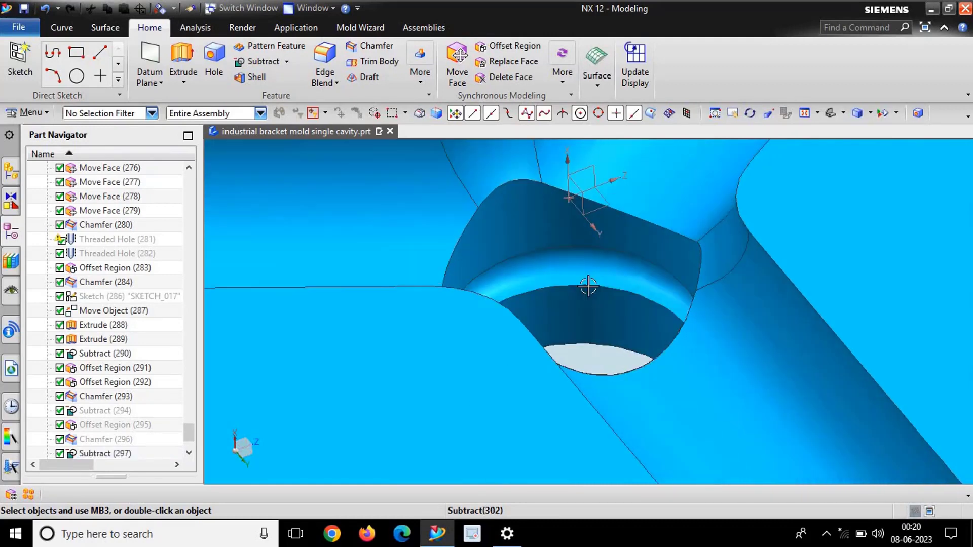
scroll(647, 282, down, 5)
scroll(610, 335, up, 2)
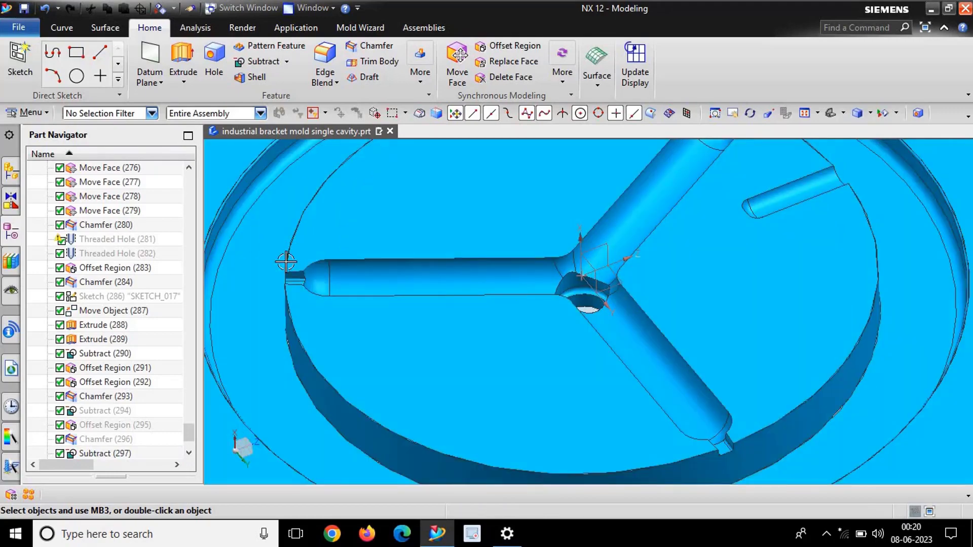
scroll(297, 274, up, 3)
scroll(293, 283, down, 3)
scroll(287, 294, up, 3)
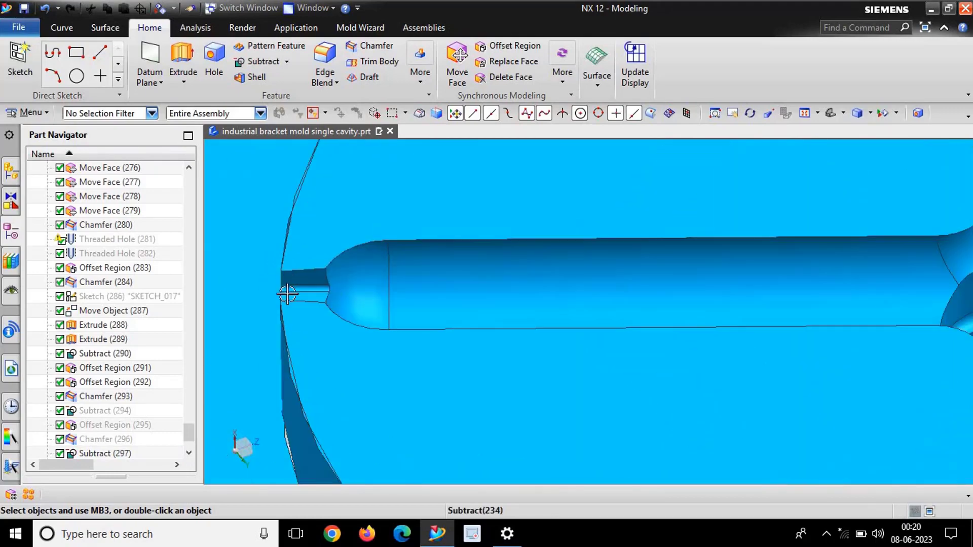
scroll(291, 278, down, 3)
scroll(284, 277, up, 3)
scroll(630, 319, down, 3)
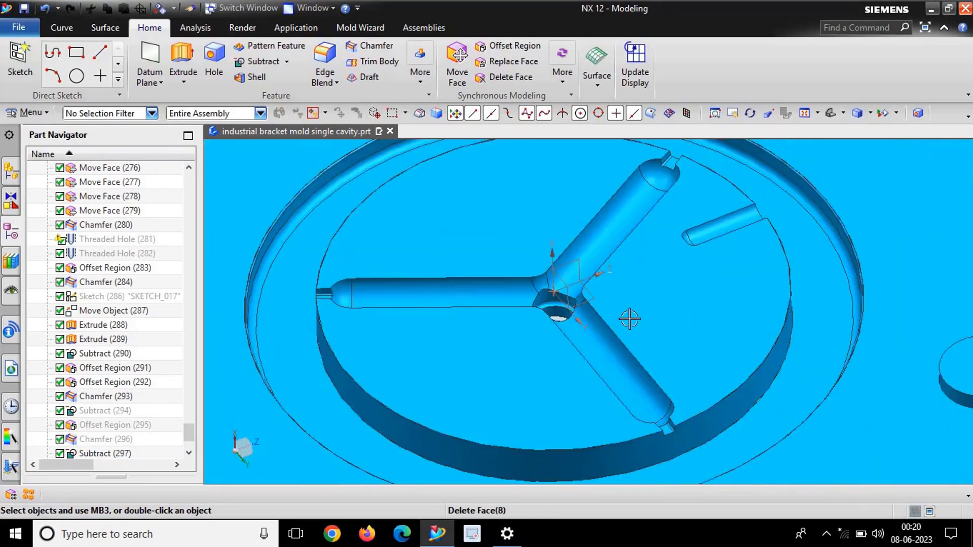
scroll(571, 301, up, 4)
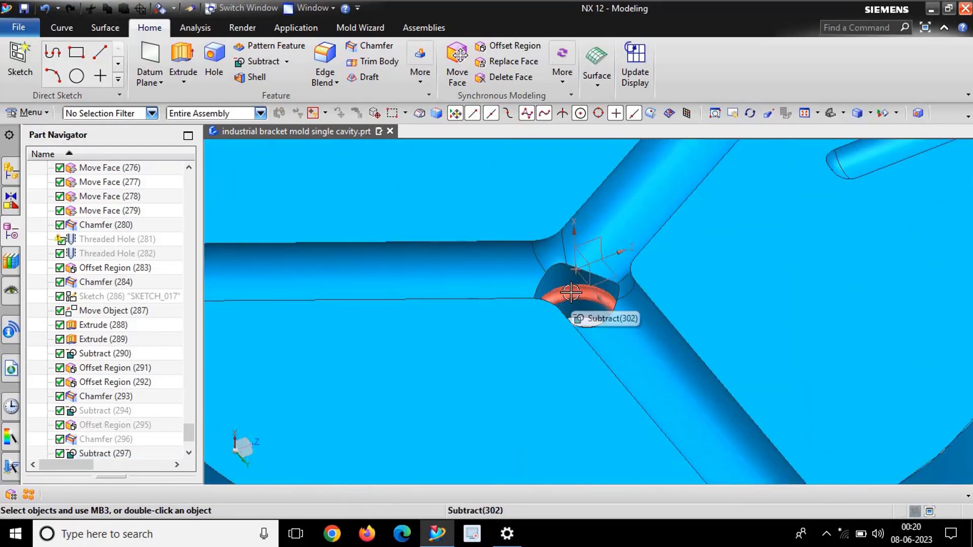
scroll(545, 296, down, 3)
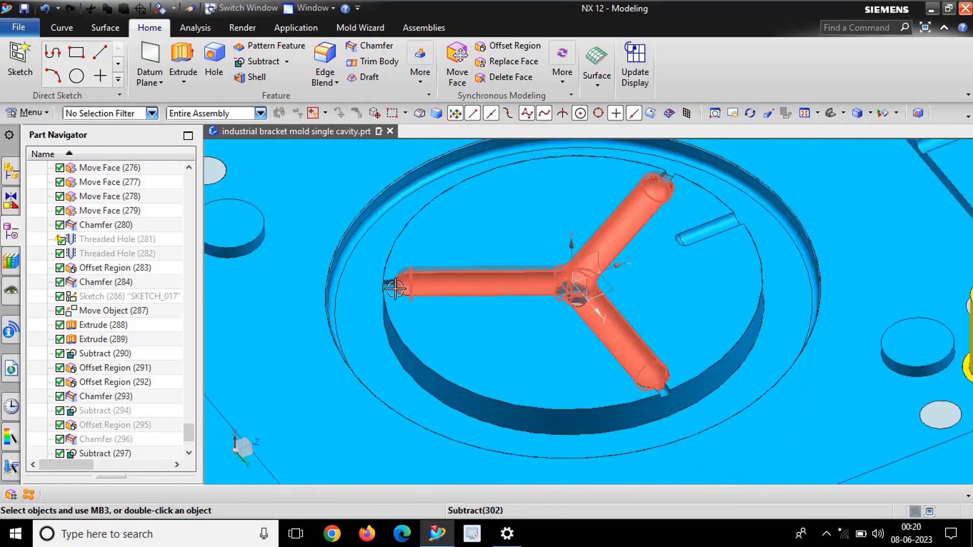
scroll(381, 191, up, 3)
scroll(369, 306, down, 2)
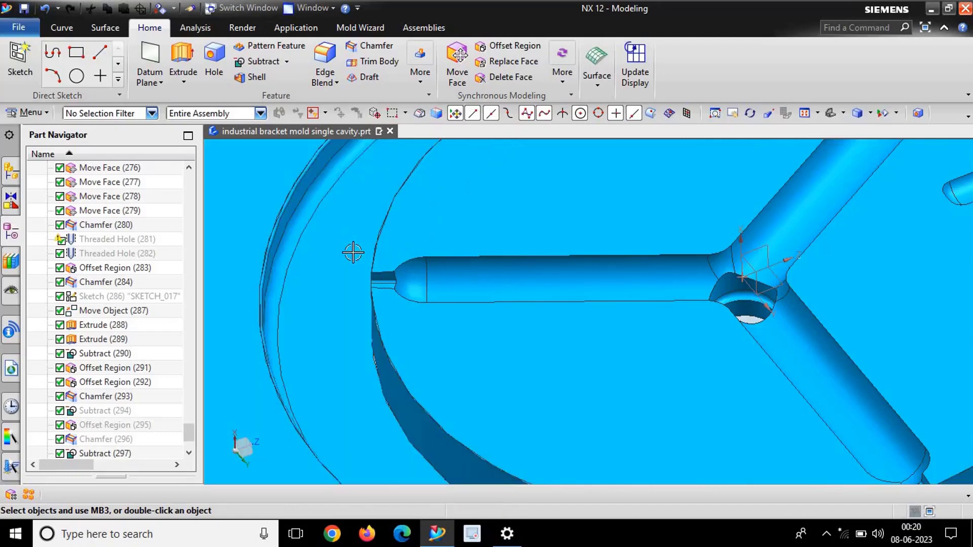
scroll(361, 273, up, 5)
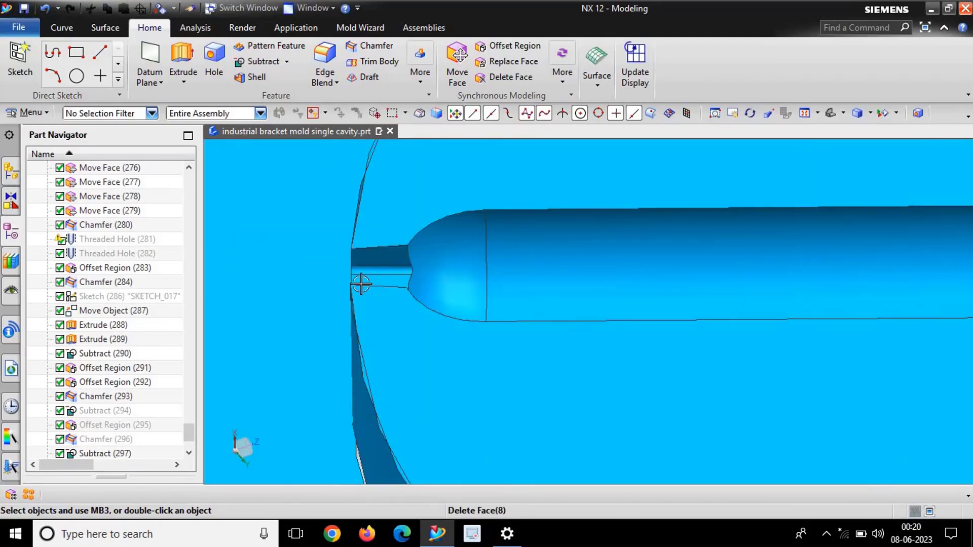
scroll(360, 284, down, 3)
scroll(452, 226, down, 1)
scroll(552, 229, up, 1)
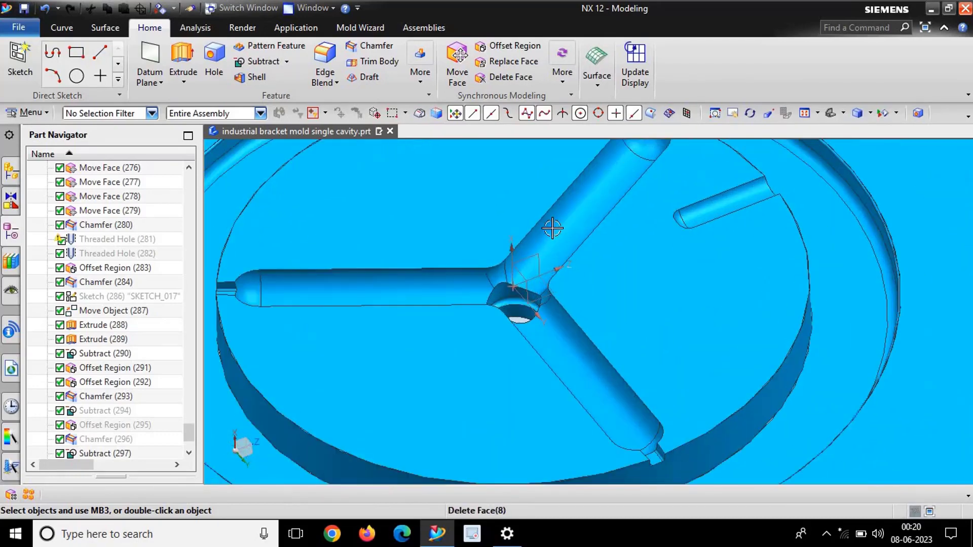
Step: Select the runner channel, reframe the junction hole, and launch Extrude with X
click(555, 245)
scroll(517, 312, up, 3)
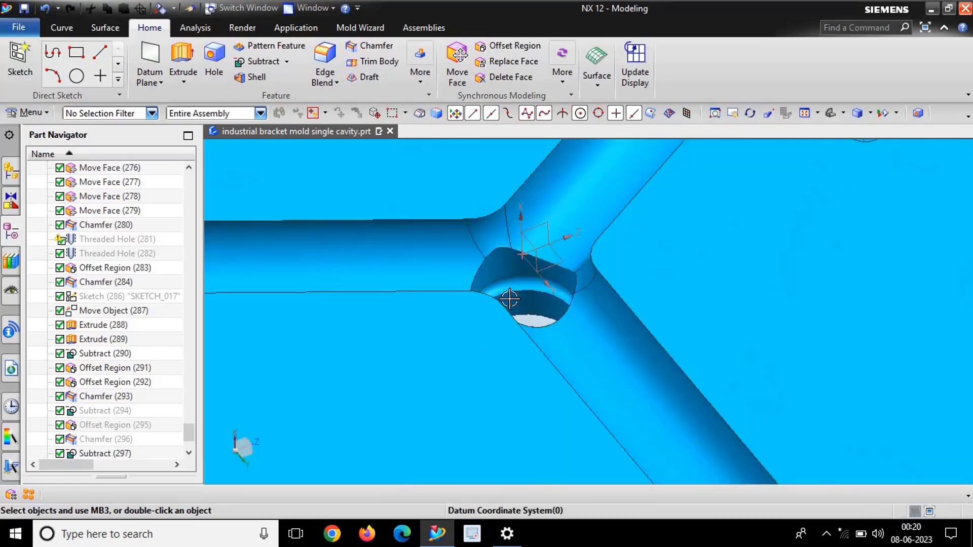
middle_drag(515, 312, 494, 320)
scroll(513, 345, up, 4)
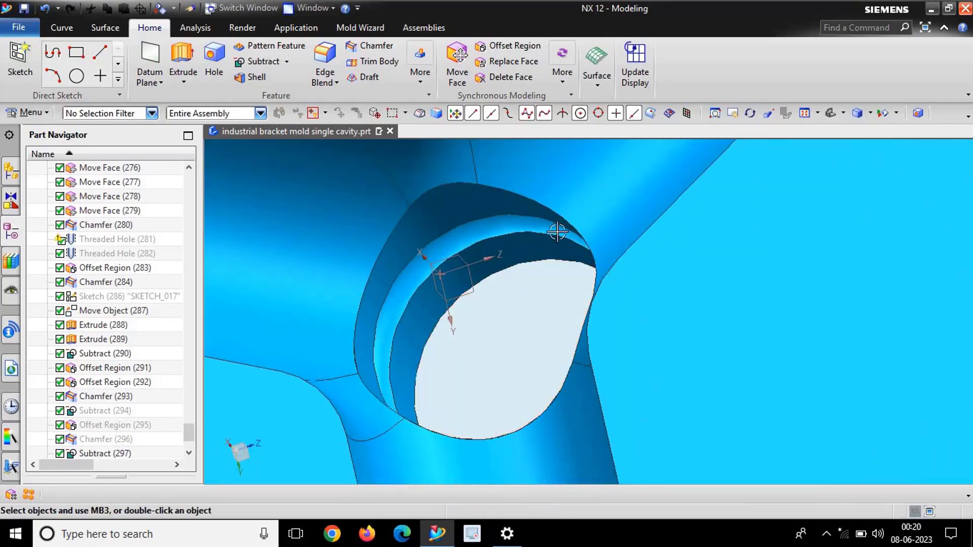
scroll(509, 284, down, 3)
middle_drag(506, 302, 522, 290)
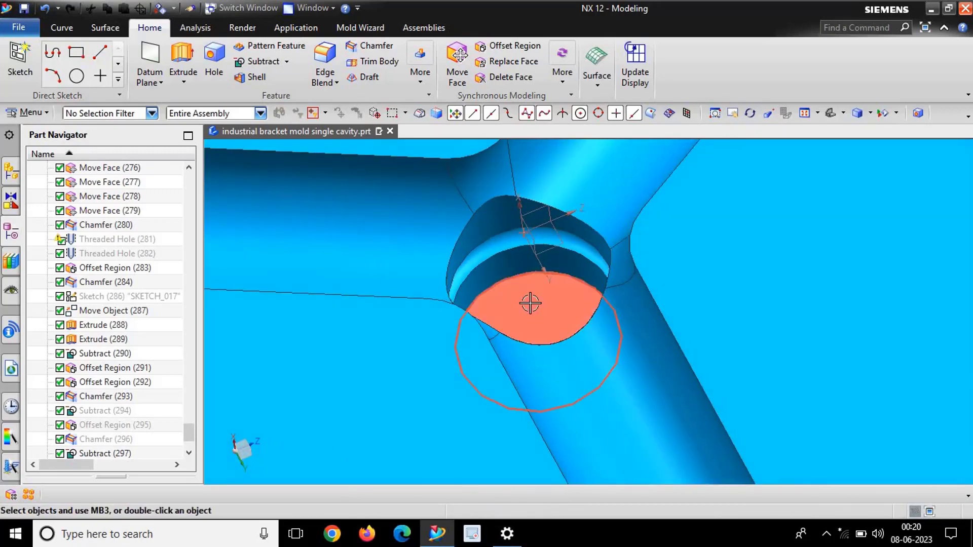
scroll(504, 232, up, 2)
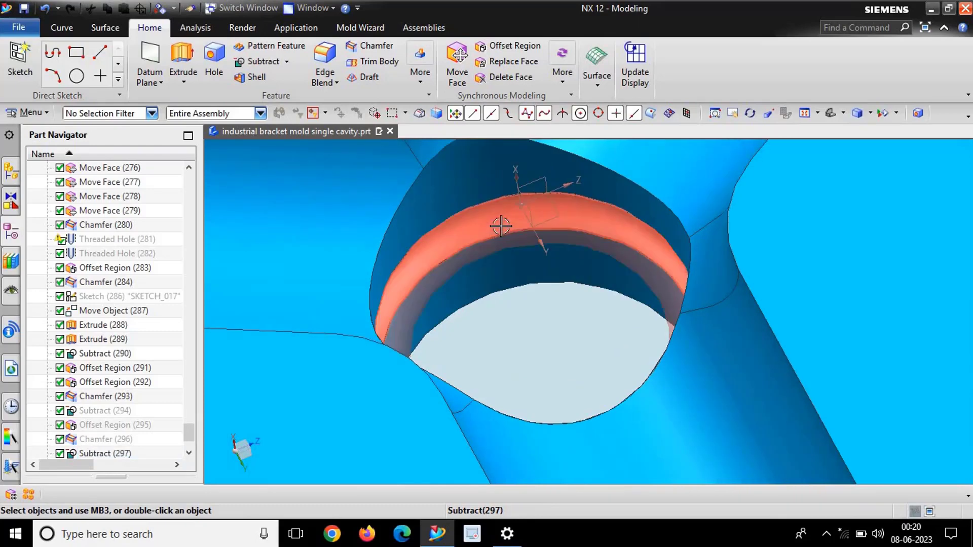
scroll(502, 231, down, 3)
scroll(509, 287, down, 1)
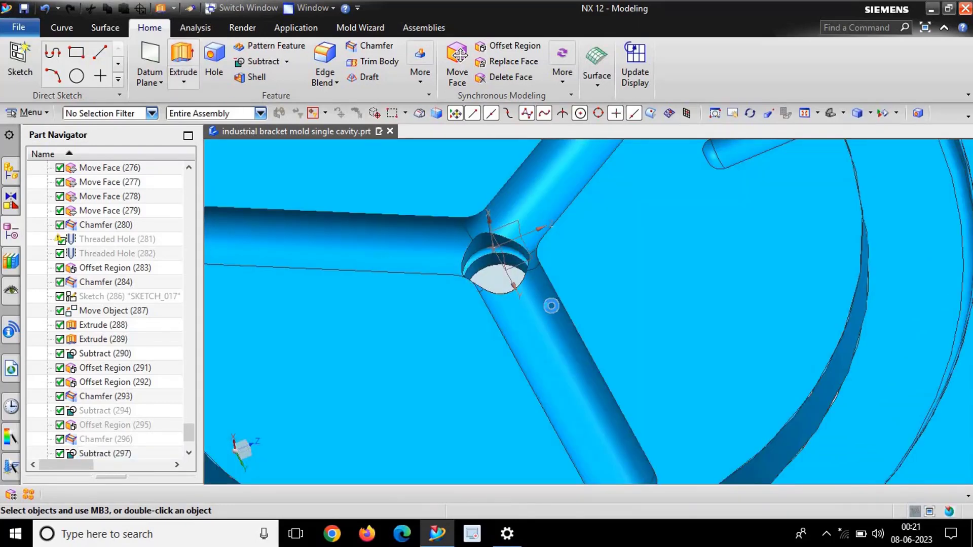
key(x)
scroll(486, 263, up, 3)
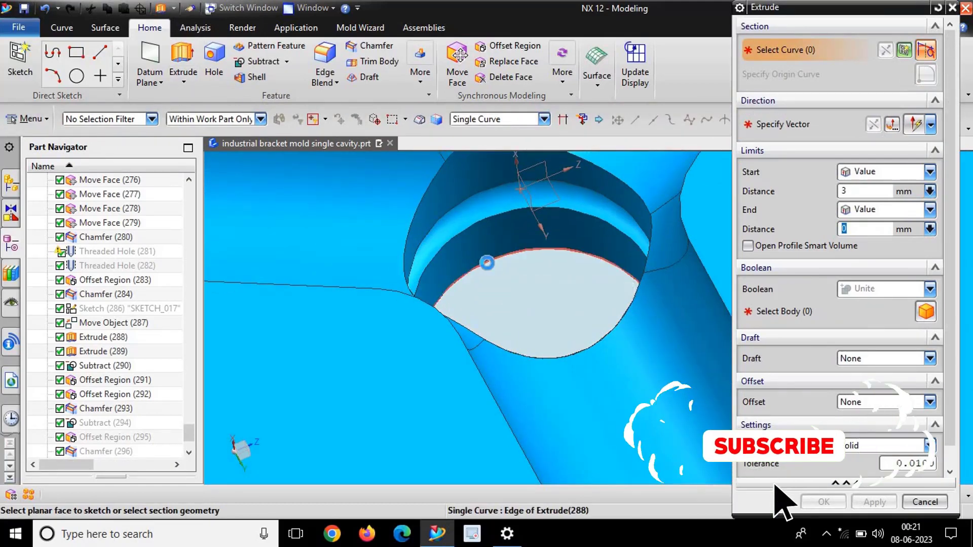
Step: Extrude the hole's circular edge with a 6 mm start, united with the mold solid body
click(486, 262)
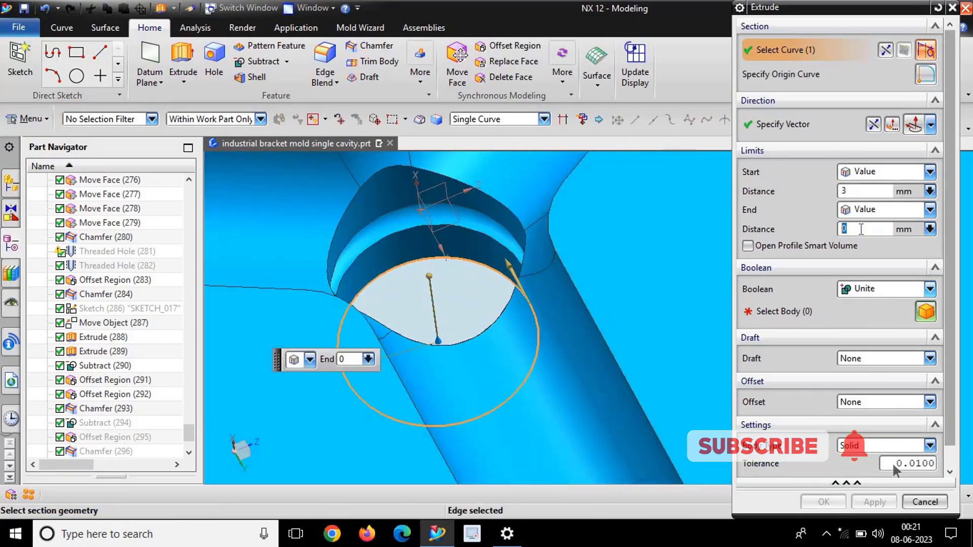
click(866, 191)
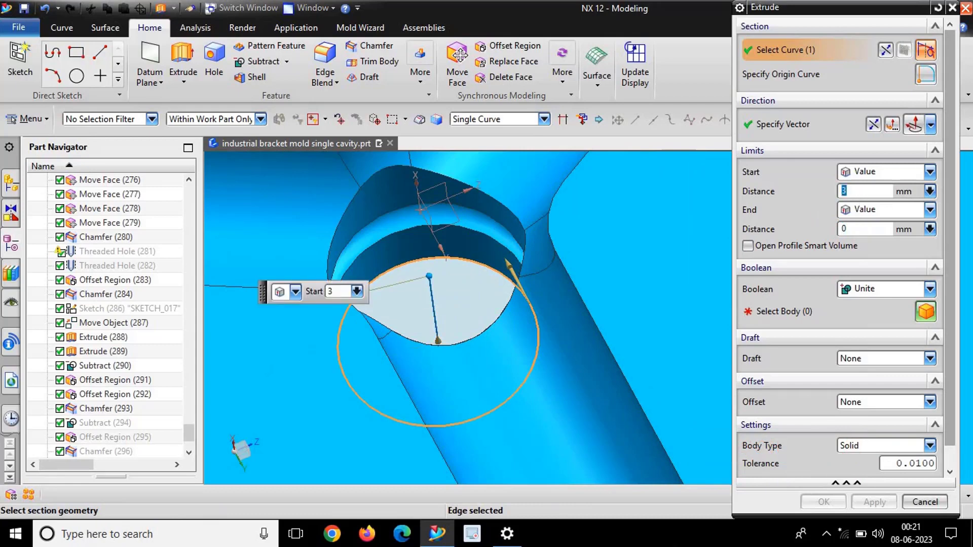
text(6)
key(Return)
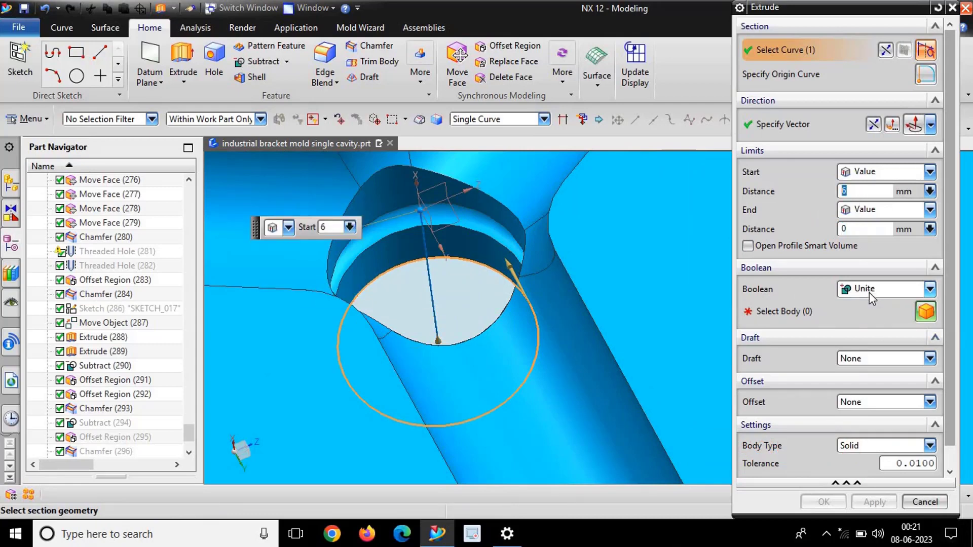
click(870, 291)
click(865, 322)
scroll(449, 282, down, 3)
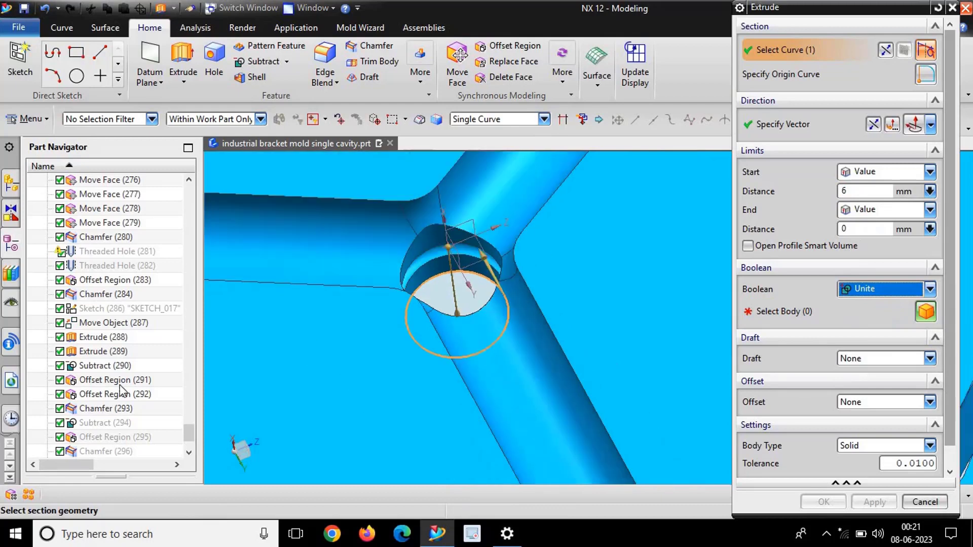
scroll(144, 456, down, 2)
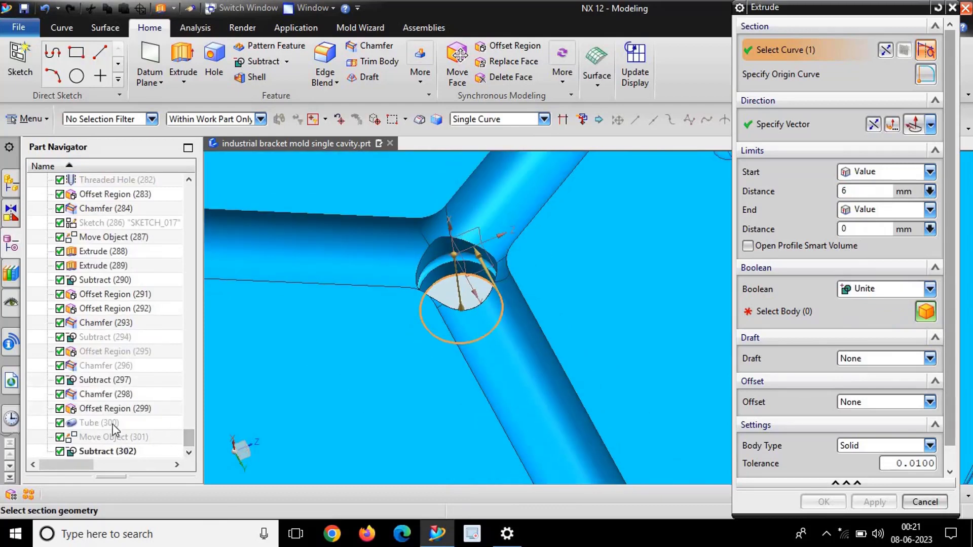
click(836, 310)
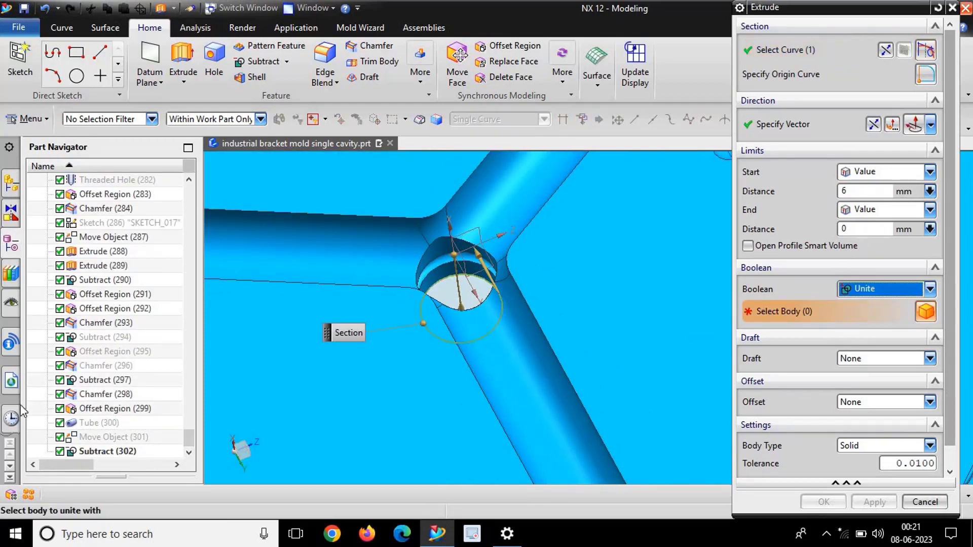
click(304, 381)
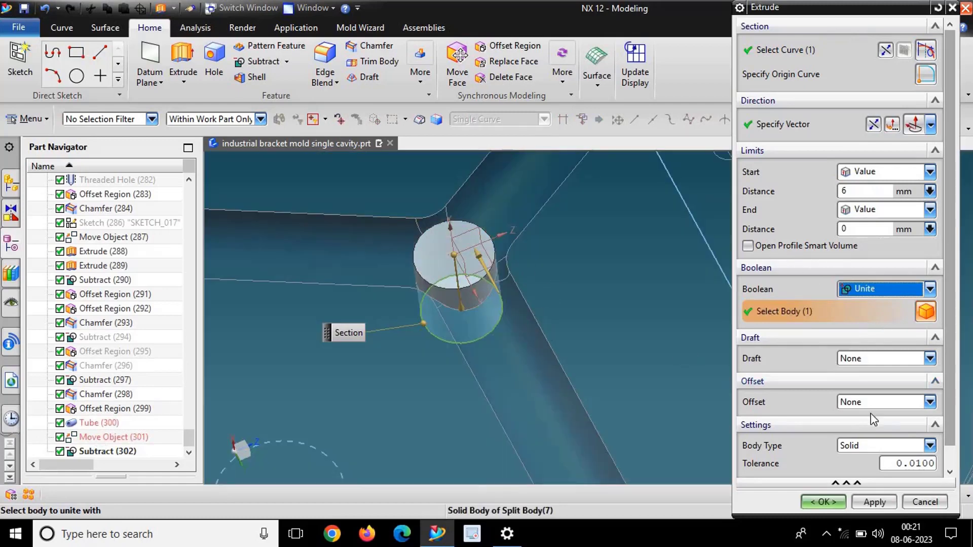
click(823, 502)
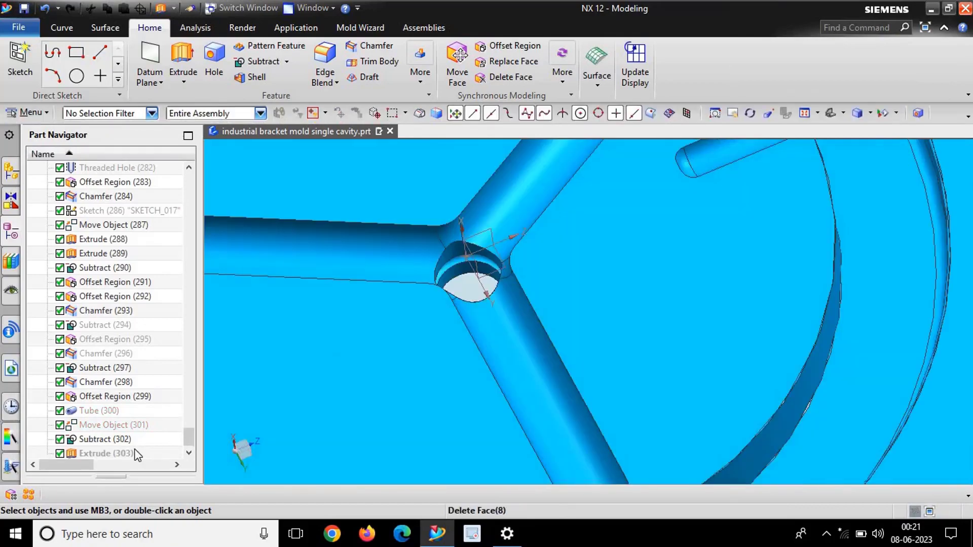
Step: Show the Extrude (303) plug cylinder and orbit to an oblique view
click(137, 454)
right_click(135, 440)
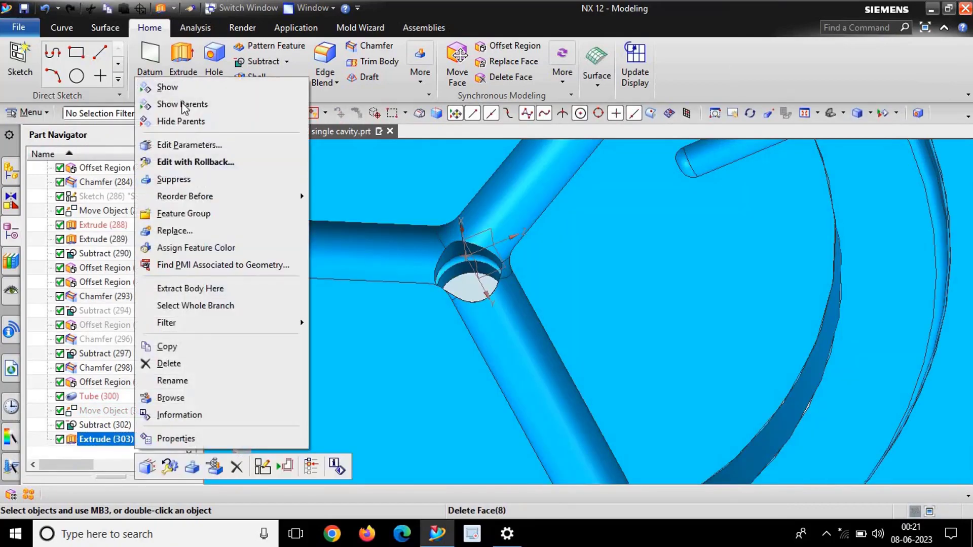
click(152, 87)
scroll(616, 314, down, 3)
mouse_move(612, 289)
middle_down()
mouse_move(617, 278)
mouse_move(640, 332)
middle_up()
Step: Hide the cavity plate body with Ctrl+B
key(ctrl+b)
click(644, 301)
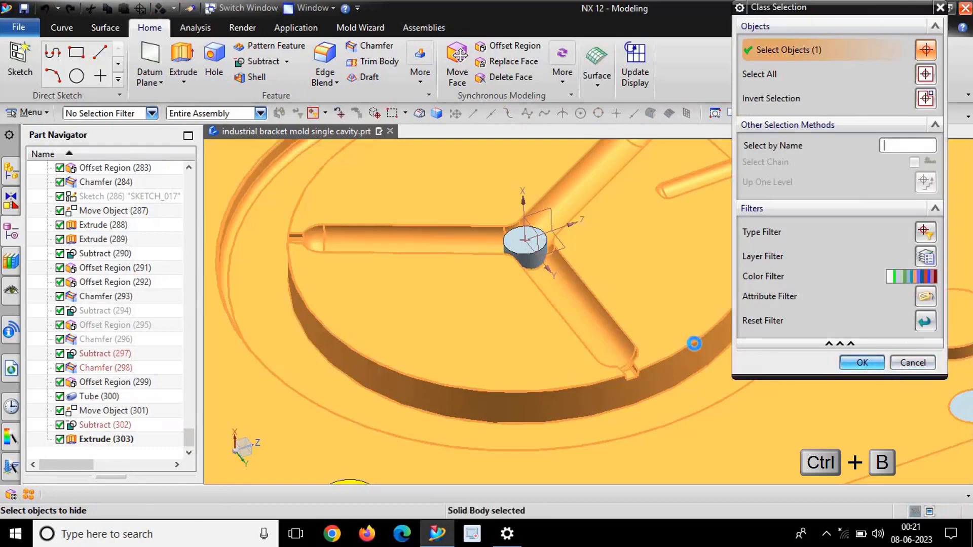
click(858, 363)
scroll(552, 300, up, 3)
mouse_move(552, 300)
middle_down()
mouse_move(544, 282)
mouse_move(587, 287)
middle_up()
scroll(587, 287, down, 3)
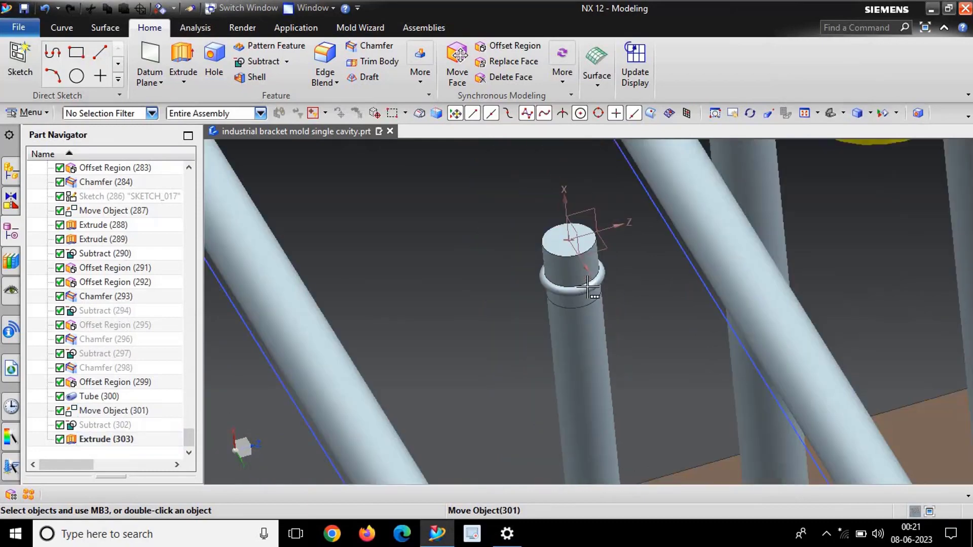
Step: Show the hidden central pin again with Ctrl+Shift+K
key(ctrl+shift+k)
scroll(582, 289, down, 3)
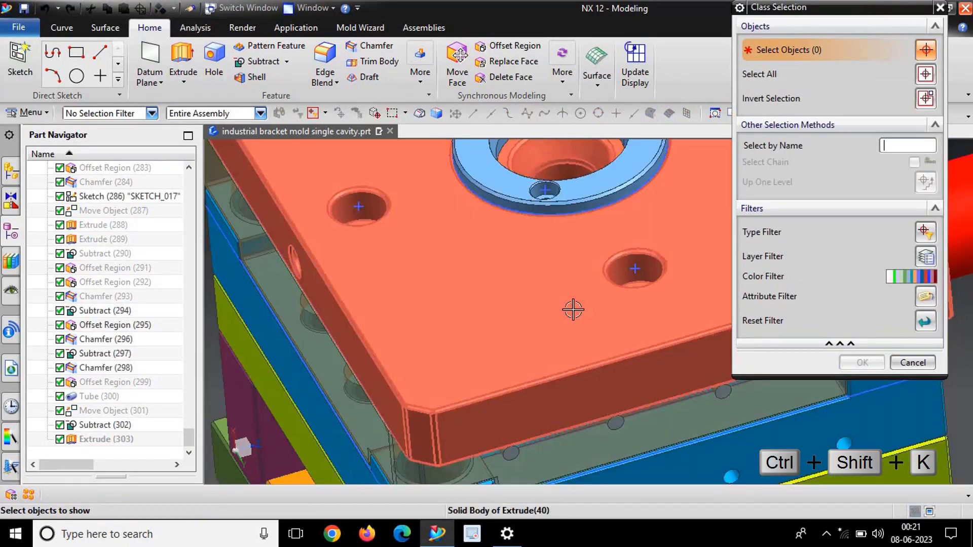
scroll(574, 311, down, 3)
middle_drag(574, 310, 570, 247)
scroll(569, 248, up, 2)
scroll(570, 248, up, 5)
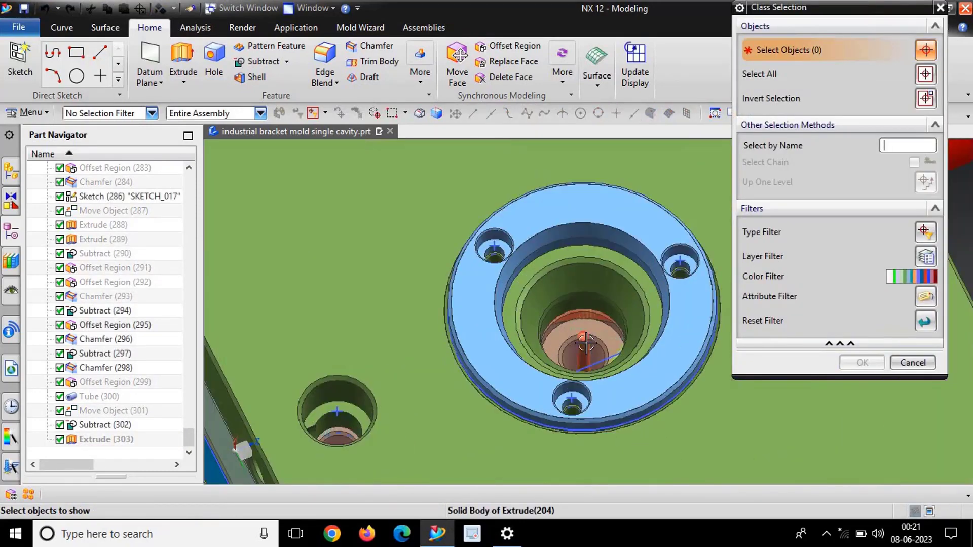
click(582, 354)
click(861, 363)
scroll(583, 319, down, 5)
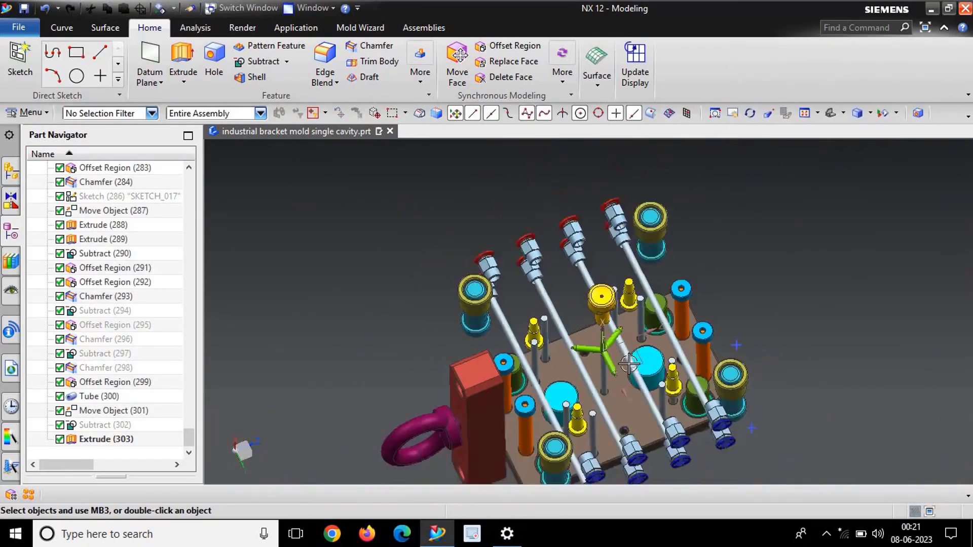
scroll(497, 303, up, 3)
scroll(497, 302, up, 3)
scroll(496, 303, up, 2)
Step: Unite the green runner (target) with the collar cylinder (tool), after cancelling a stray Edge Blend
middle_drag(497, 284, 502, 252)
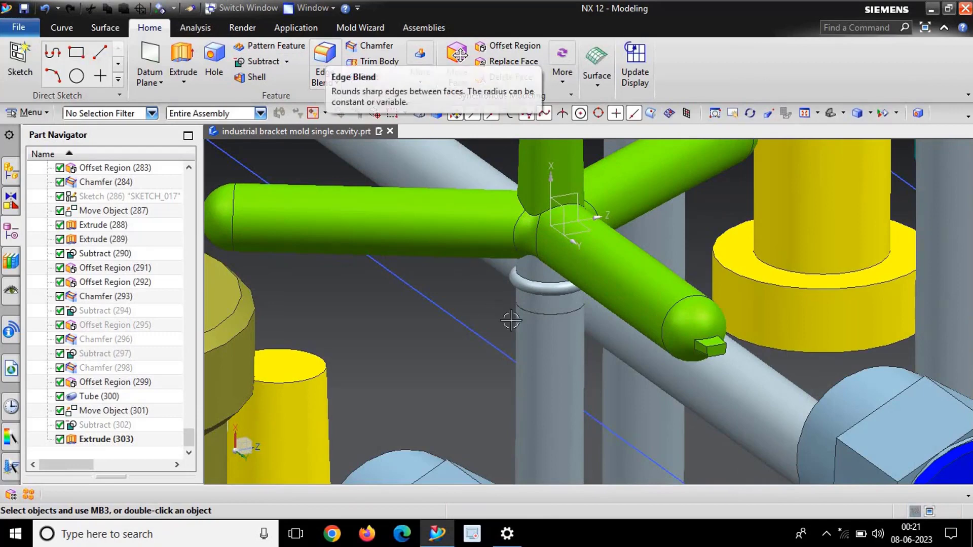
click(335, 60)
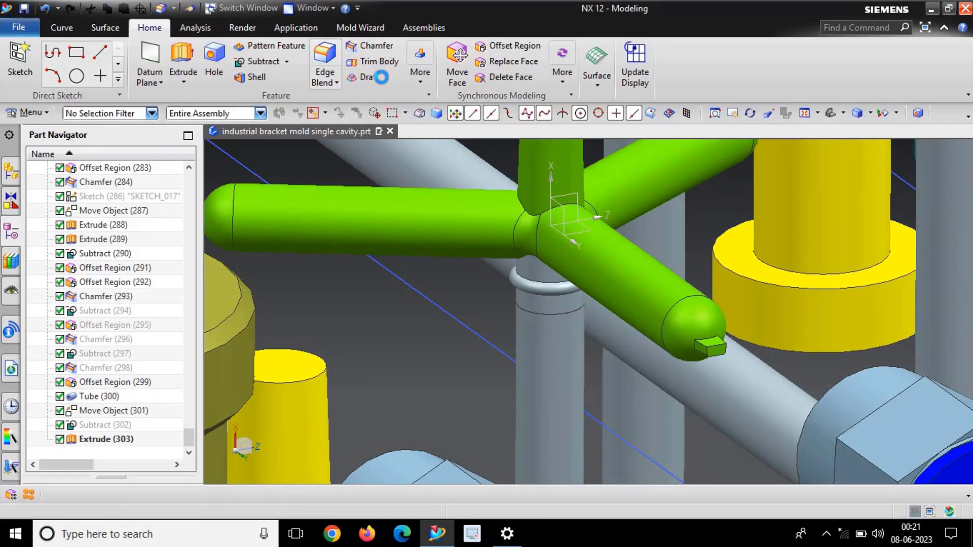
key(Escape)
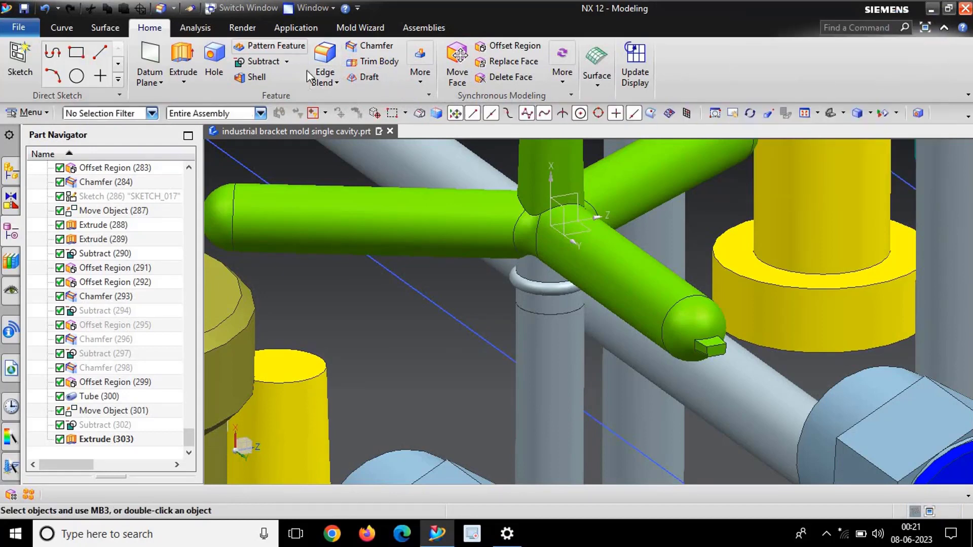
click(287, 61)
click(285, 81)
click(517, 219)
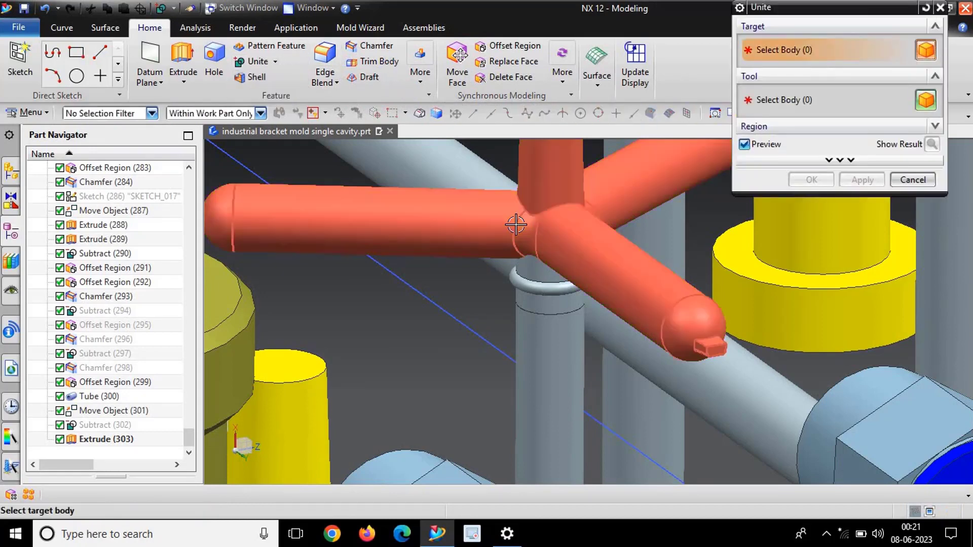
scroll(529, 272, down, 3)
scroll(533, 272, down, 2)
click(653, 280)
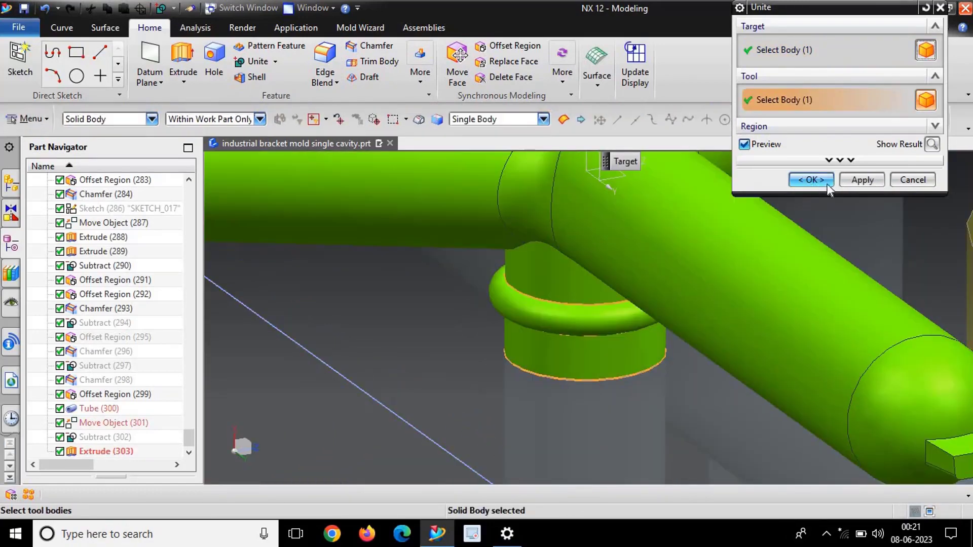
middle_click(653, 280)
middle_drag(624, 281, 634, 331)
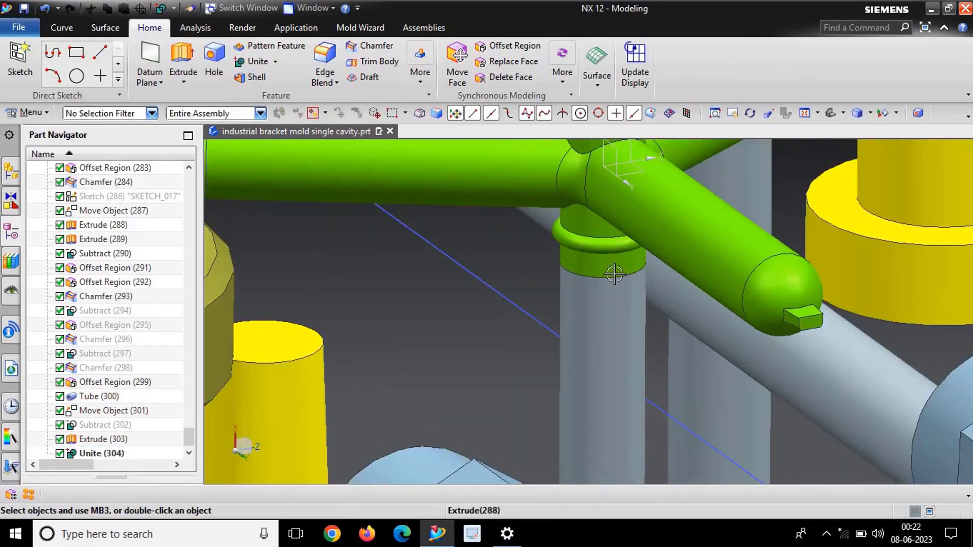
Step: Hide the grey cylinder below the collar with Ctrl+B
key(ctrl+b)
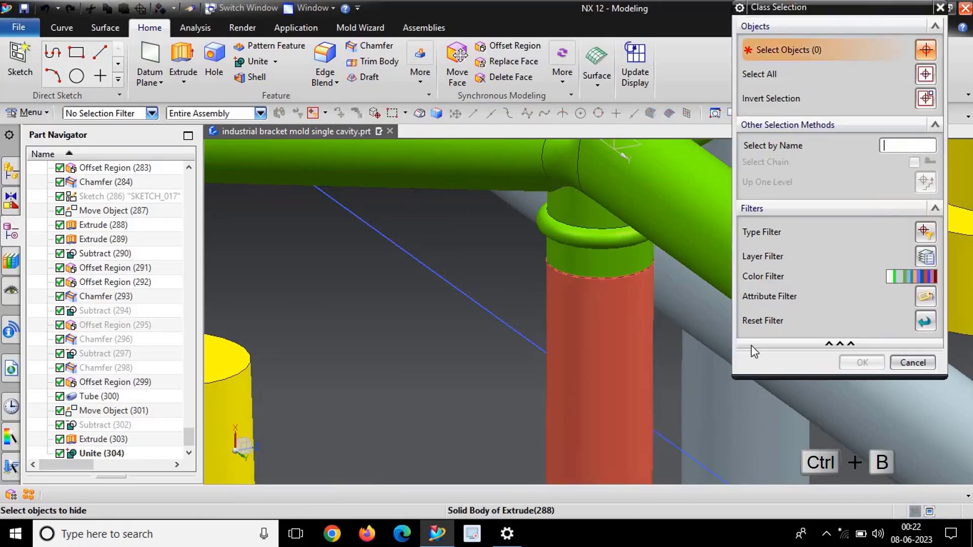
click(628, 336)
click(861, 363)
scroll(565, 253, down, 3)
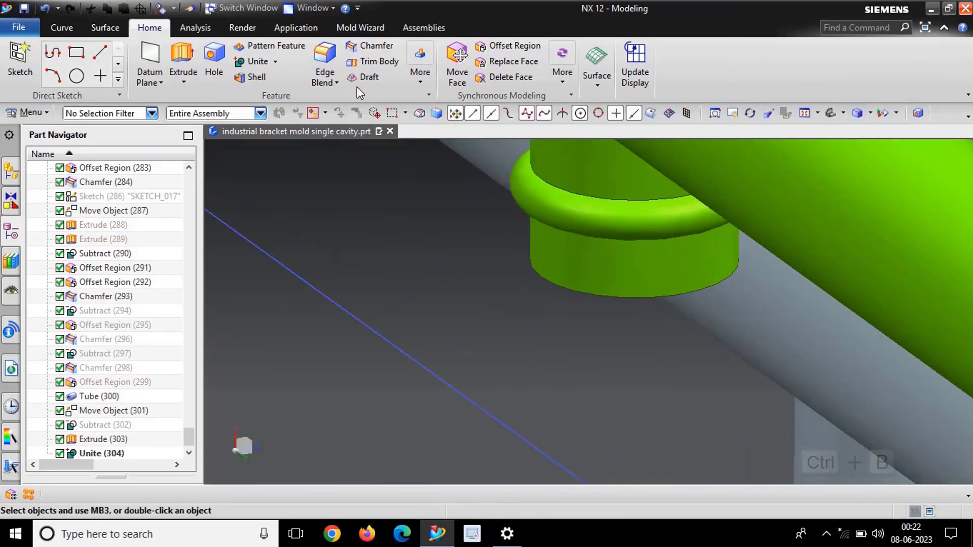
Step: Round the collar's bottom circular edge with a 2.5 mm edge blend and inspect it
key(b)
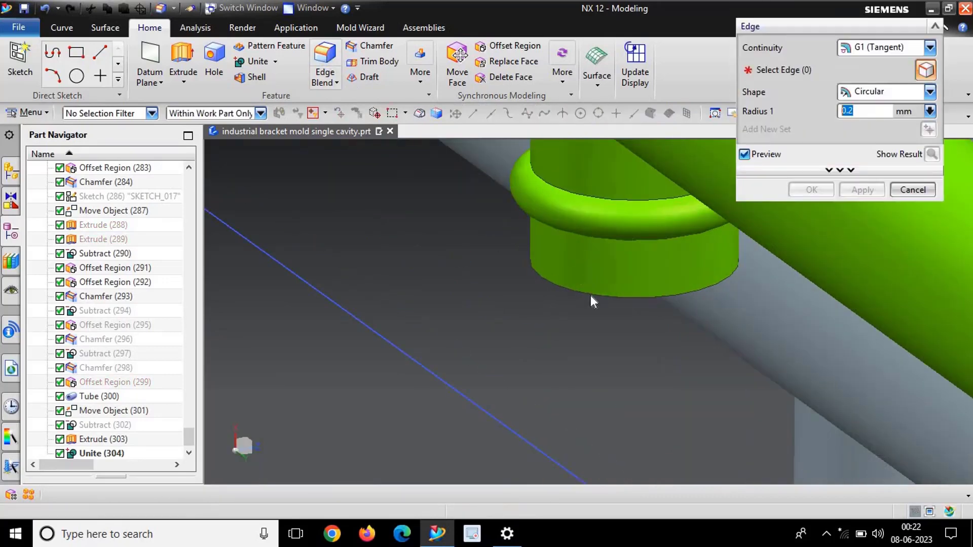
click(589, 294)
text(3)
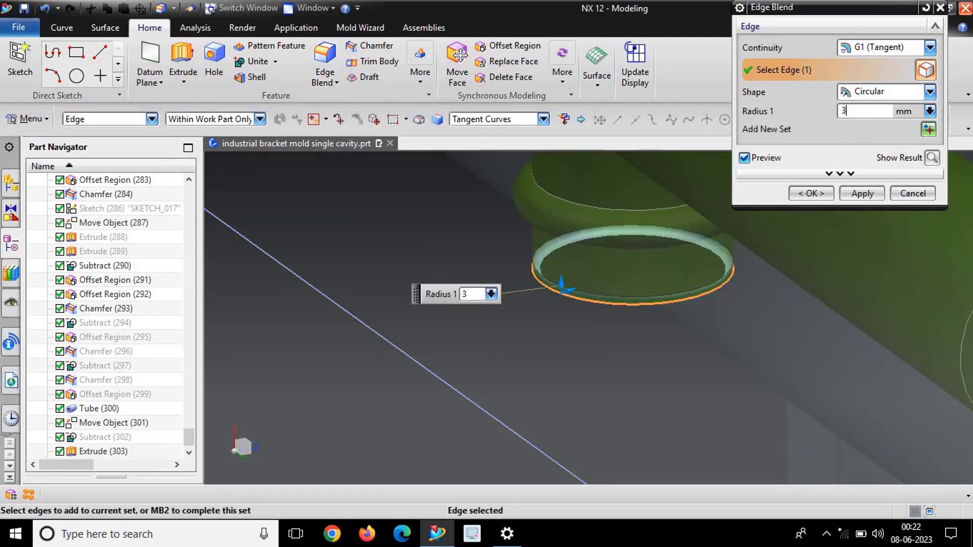
key(Return)
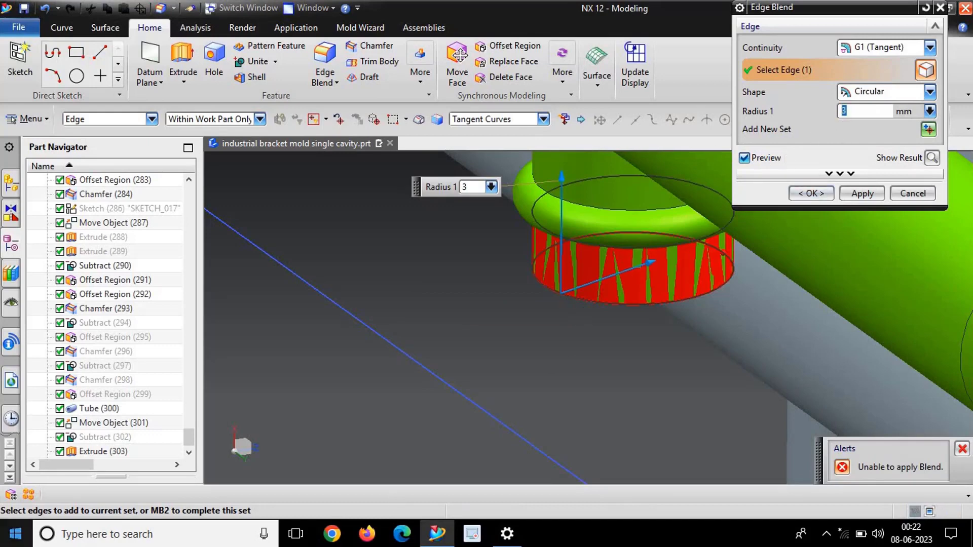
text(2.5)
key(Return)
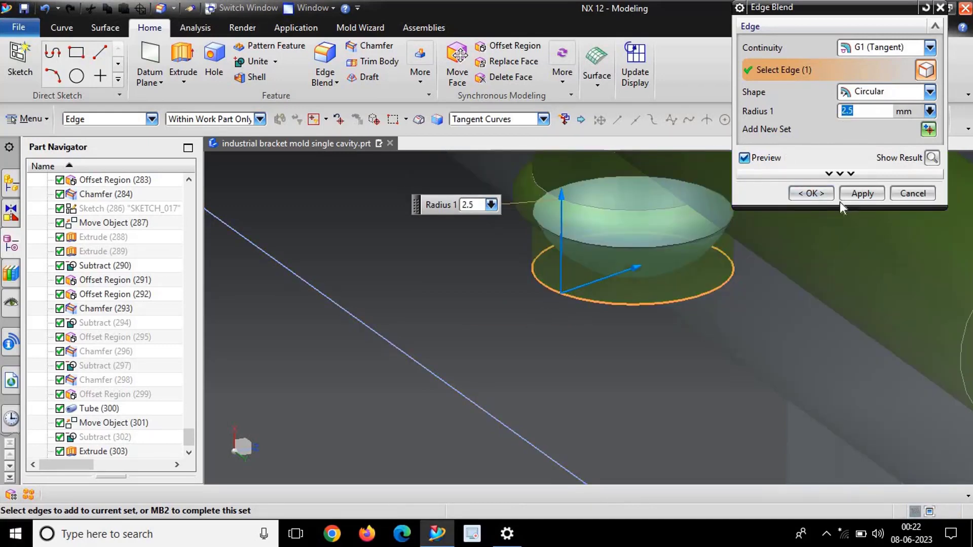
click(843, 193)
middle_click(574, 271)
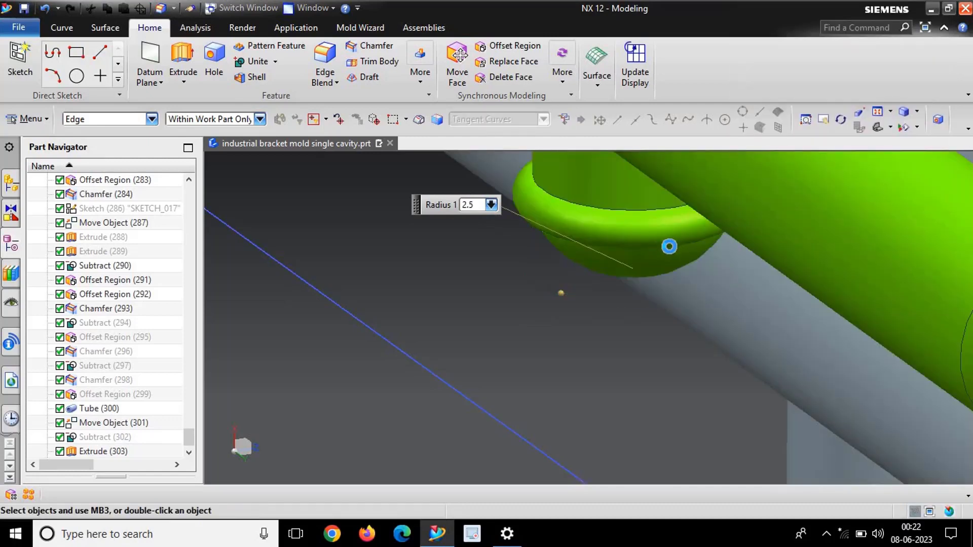
scroll(658, 251, down, 2)
scroll(655, 255, up, 1)
scroll(654, 254, up, 3)
scroll(648, 256, down, 3)
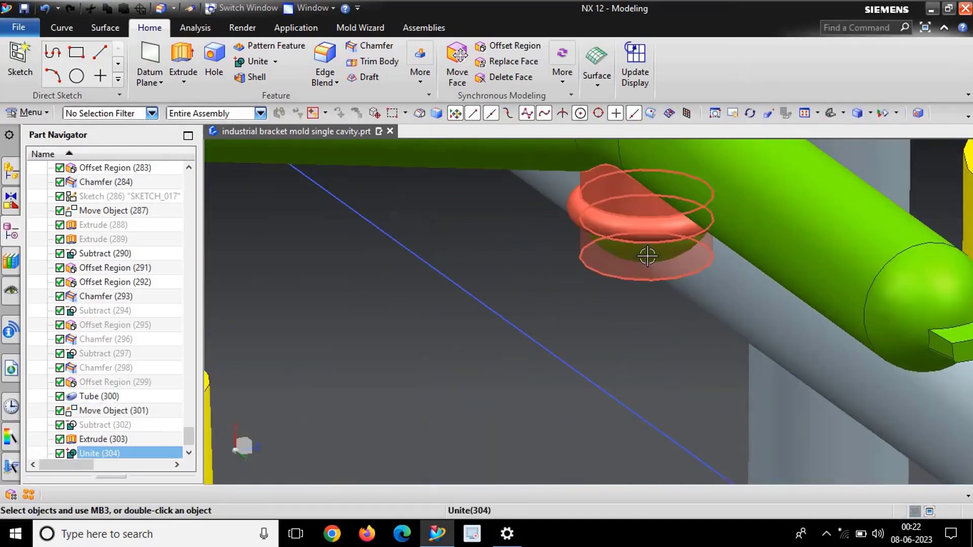
scroll(623, 268, up, 2)
scroll(628, 242, down, 2)
mouse_move(629, 241)
middle_down()
mouse_move(643, 234)
mouse_move(641, 263)
middle_up()
scroll(630, 251, up, 2)
scroll(630, 251, up, 2)
scroll(639, 244, down, 2)
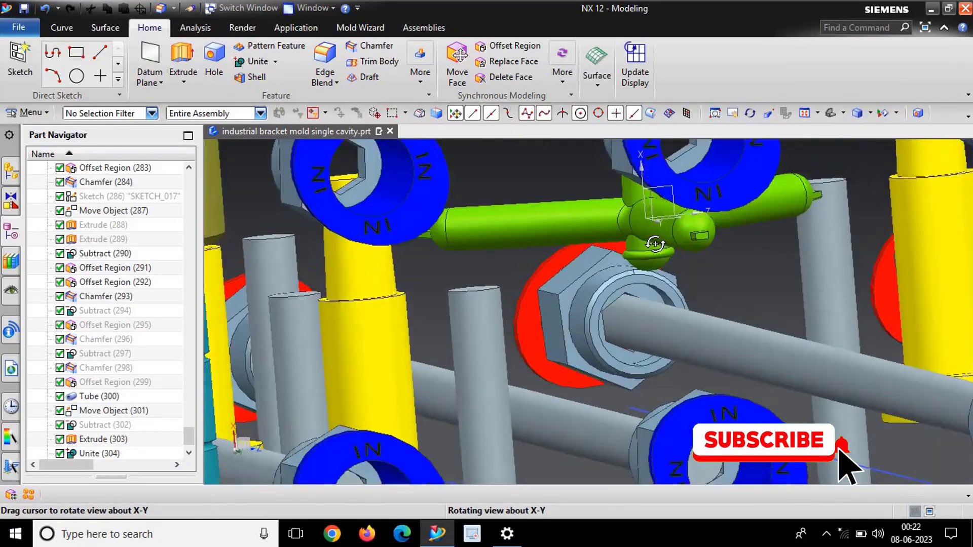
scroll(642, 263, down, 2)
scroll(646, 261, up, 3)
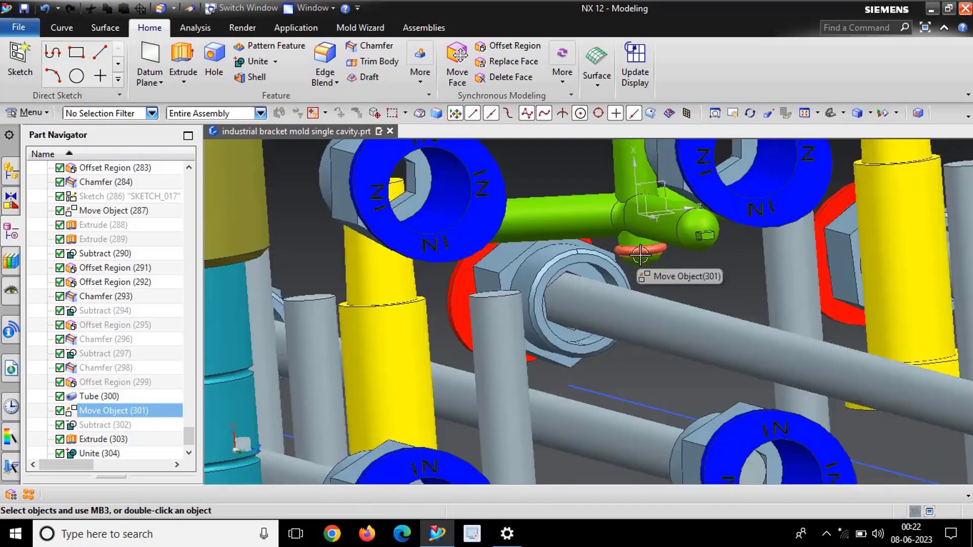
scroll(648, 258, up, 1)
scroll(648, 258, down, 1)
scroll(642, 241, up, 2)
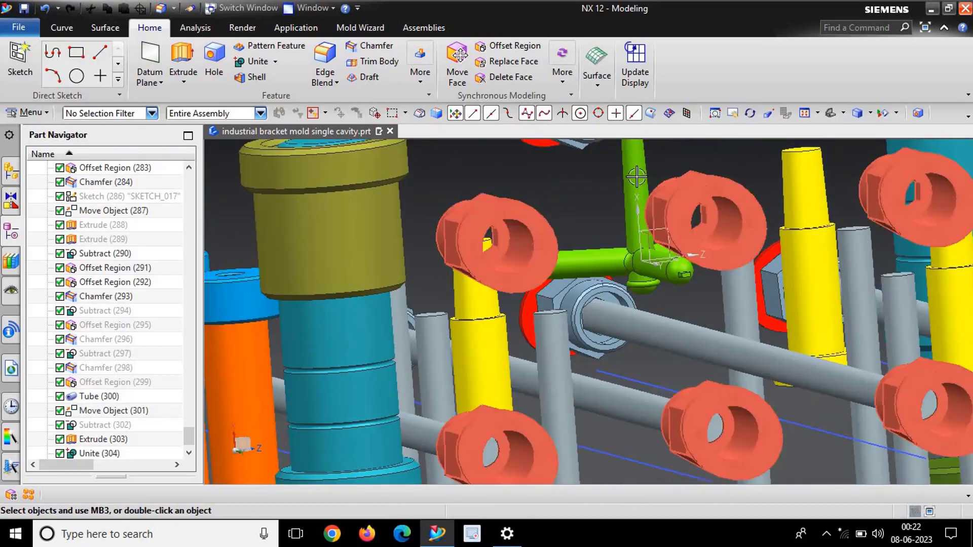
scroll(641, 238, up, 3)
scroll(641, 239, down, 2)
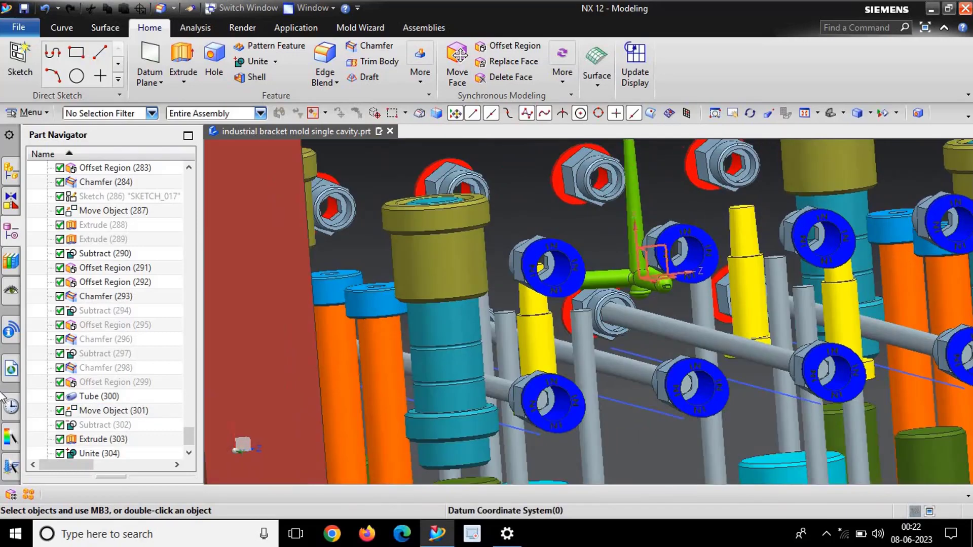
click(92, 412)
right_click(92, 413)
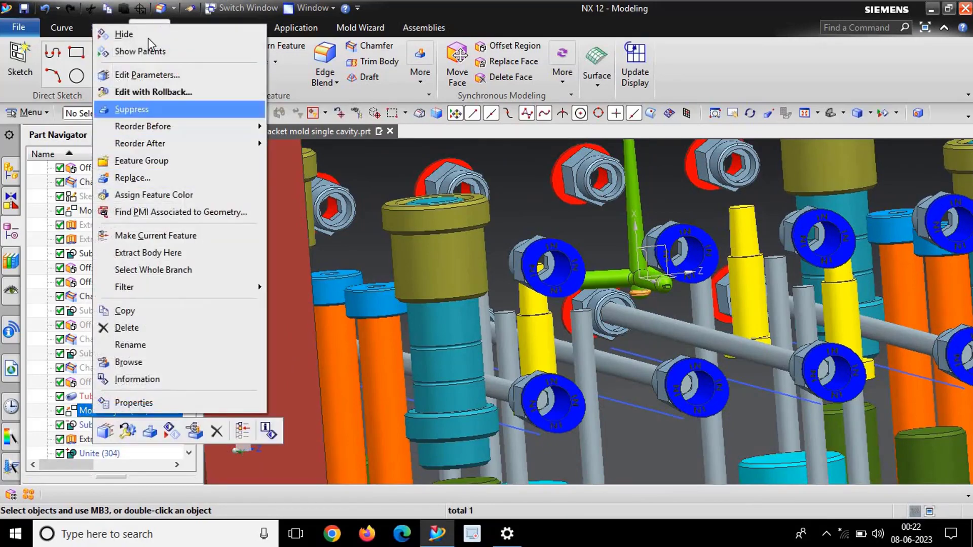
click(101, 413)
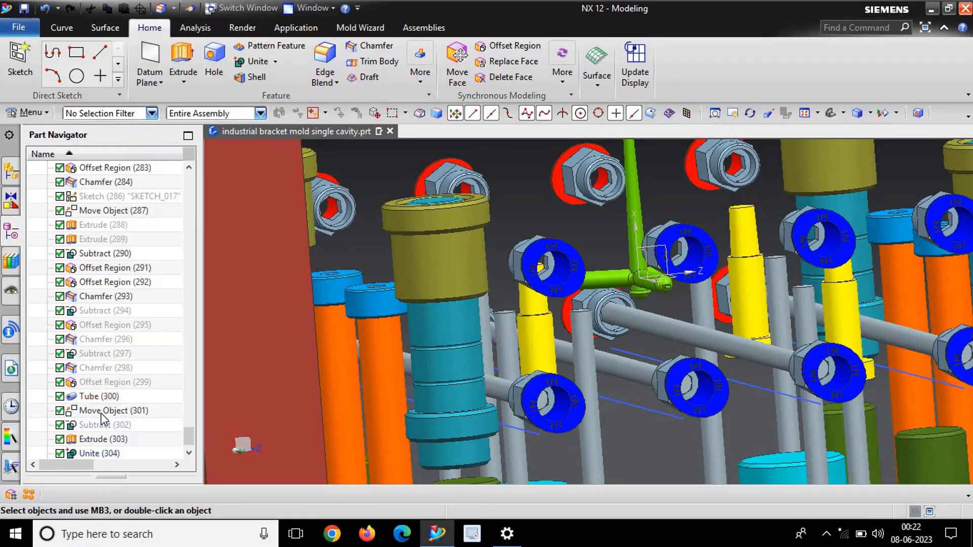
right_click(101, 413)
click(152, 328)
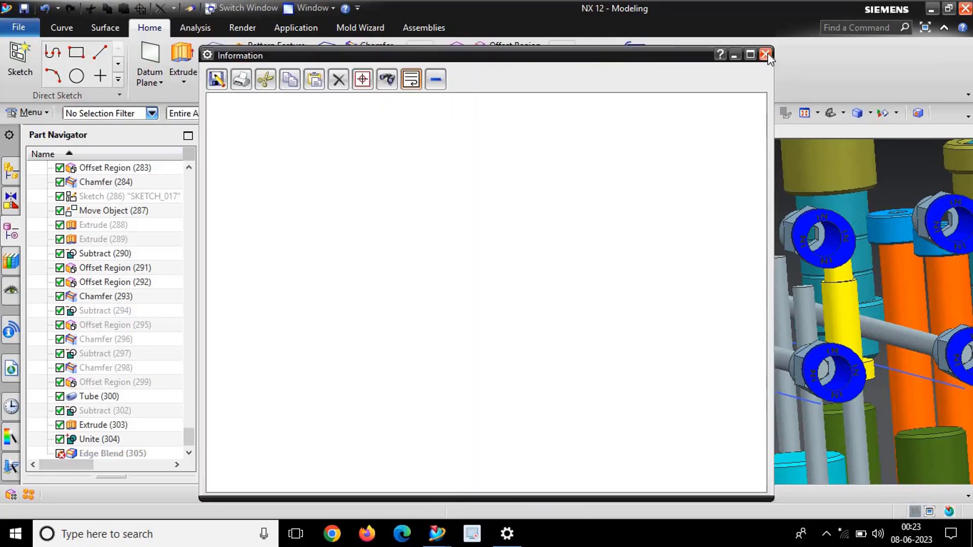
click(765, 55)
scroll(647, 300, up, 5)
scroll(643, 300, up, 3)
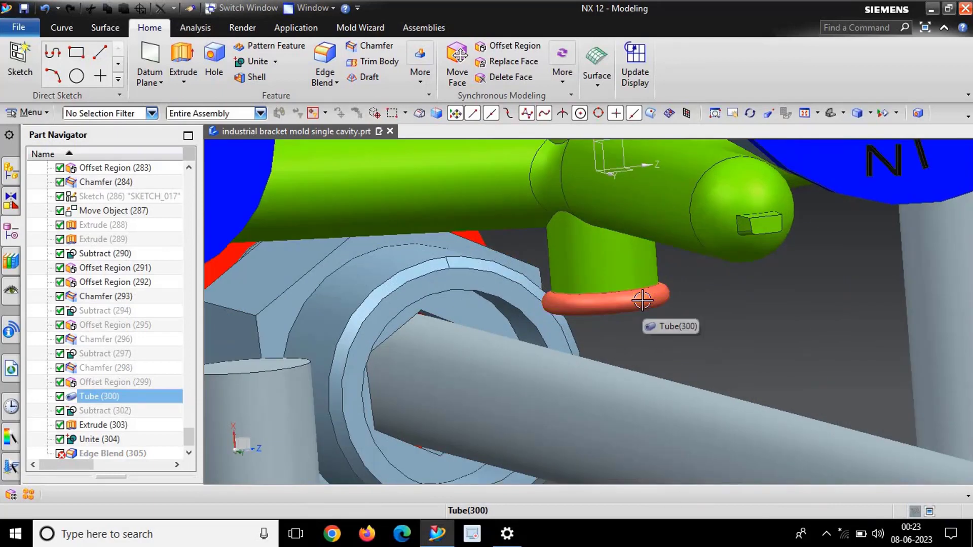
key(ctrl+z)
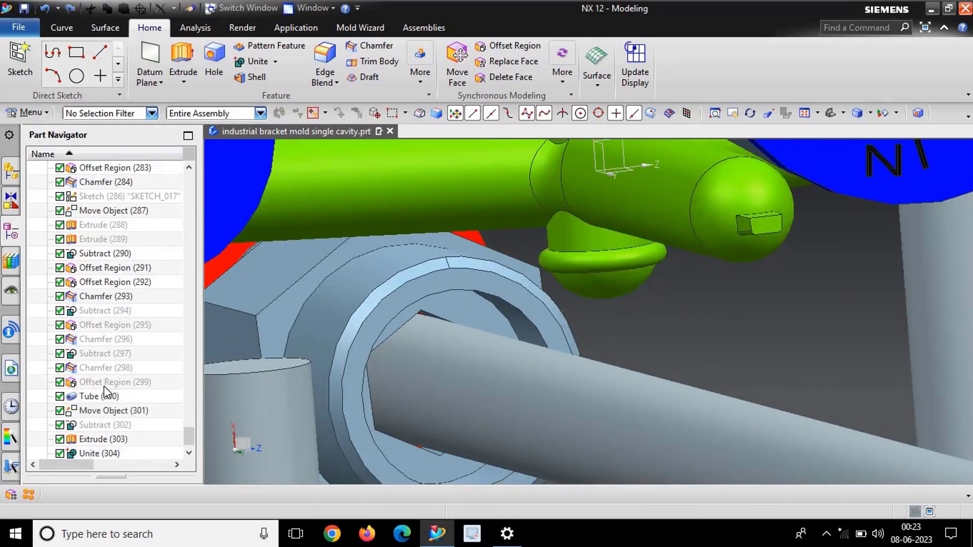
scroll(96, 384, down, 1)
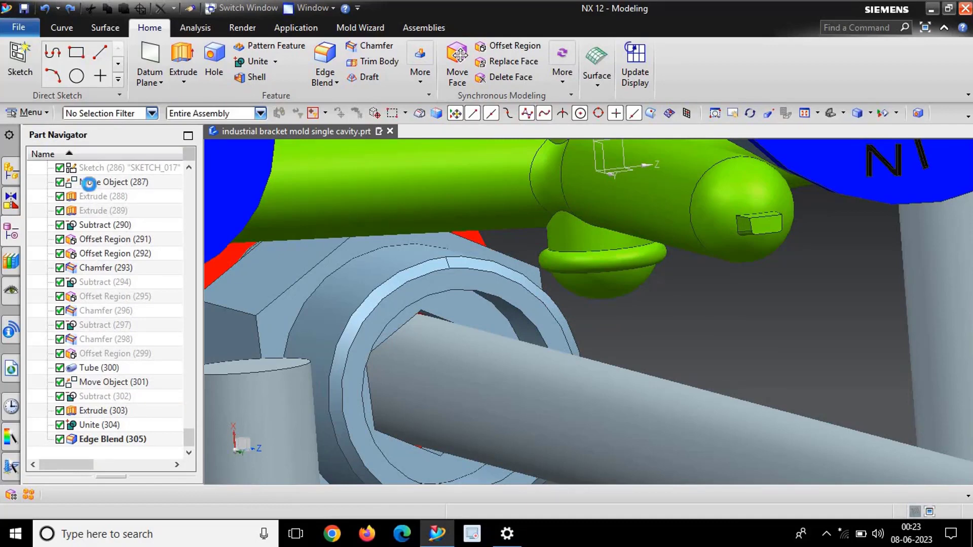
click(88, 183)
Step: Delete the Move Object (287) feature and inspect the runner junction
right_click(90, 185)
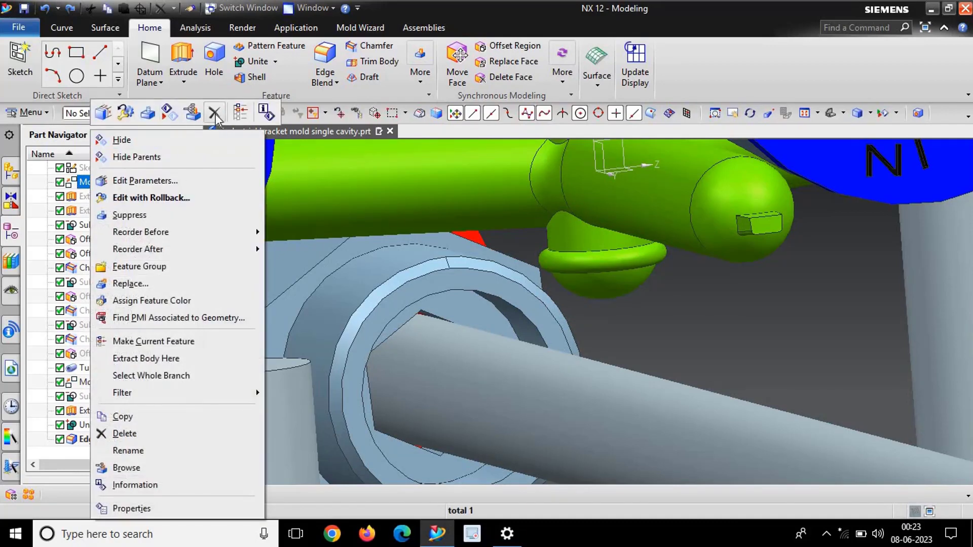
click(215, 117)
scroll(613, 245, down, 3)
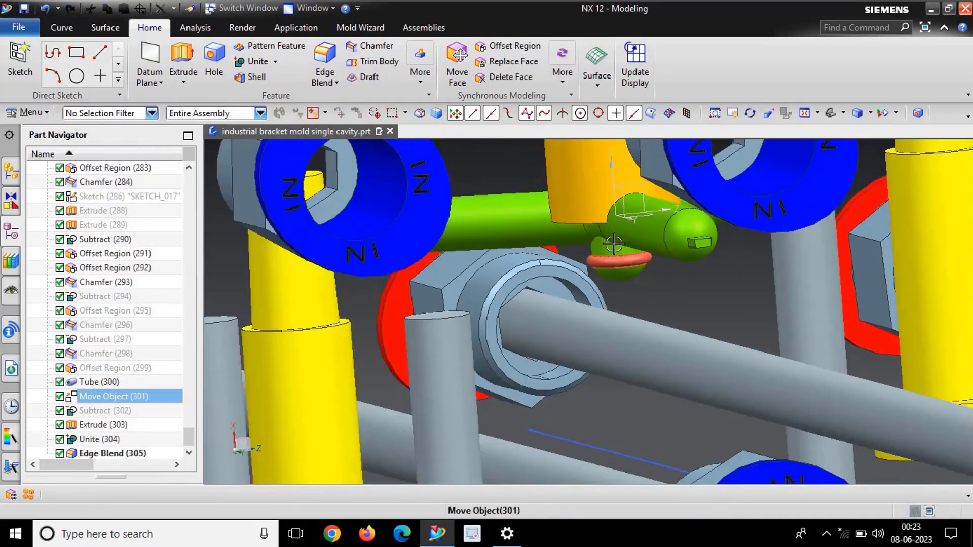
scroll(613, 245, down, 5)
scroll(613, 245, up, 3)
scroll(613, 244, up, 2)
mouse_move(613, 245)
middle_down()
mouse_move(583, 206)
mouse_move(632, 245)
middle_up()
scroll(631, 246, up, 2)
scroll(631, 245, up, 2)
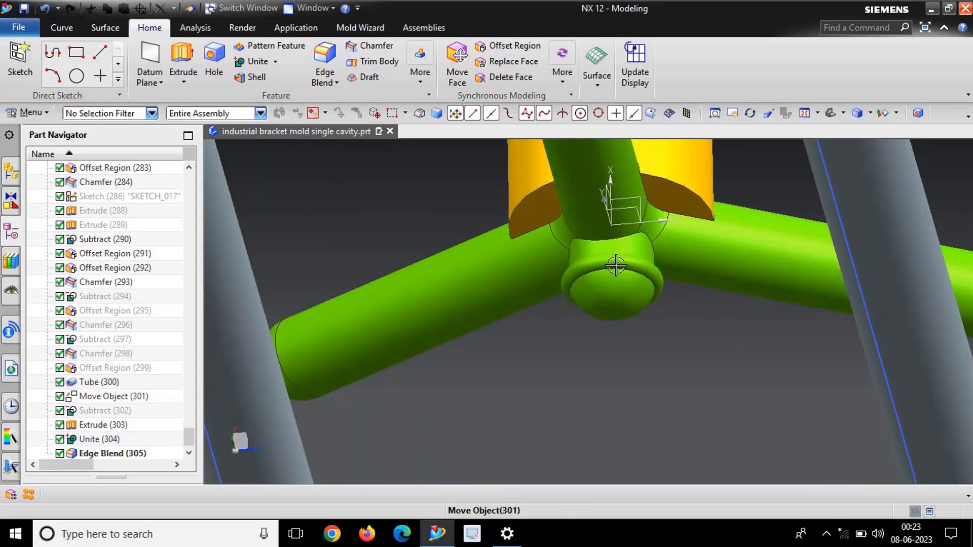
Step: Look over the plug and whole mold, then show hidden bodies with Ctrl+Shift+K
middle_drag(661, 216, 662, 216)
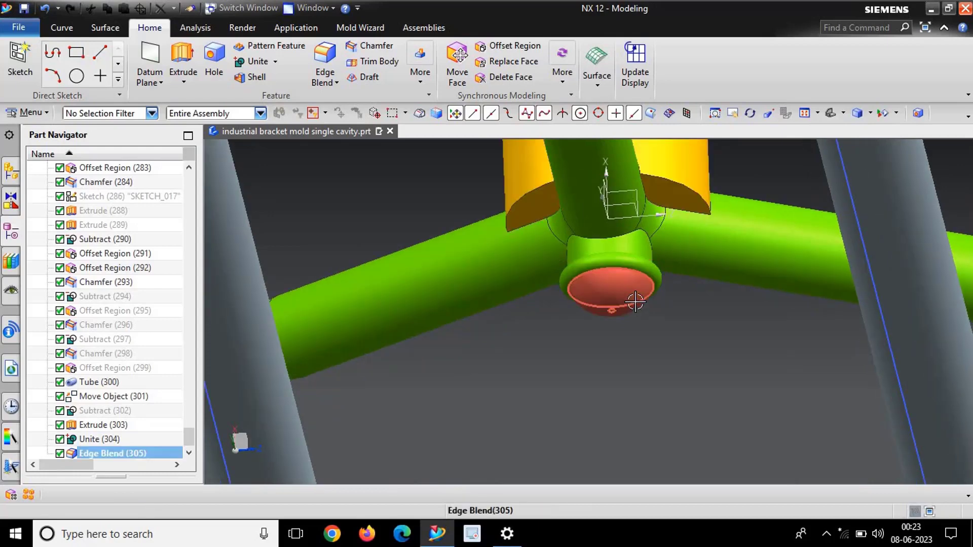
scroll(627, 279, down, 3)
scroll(624, 289, up, 3)
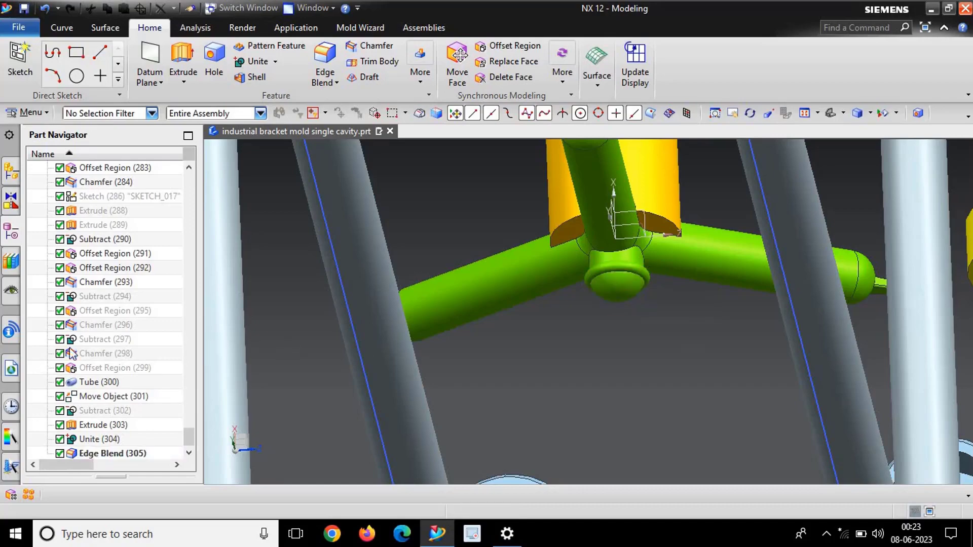
scroll(633, 308, down, 3)
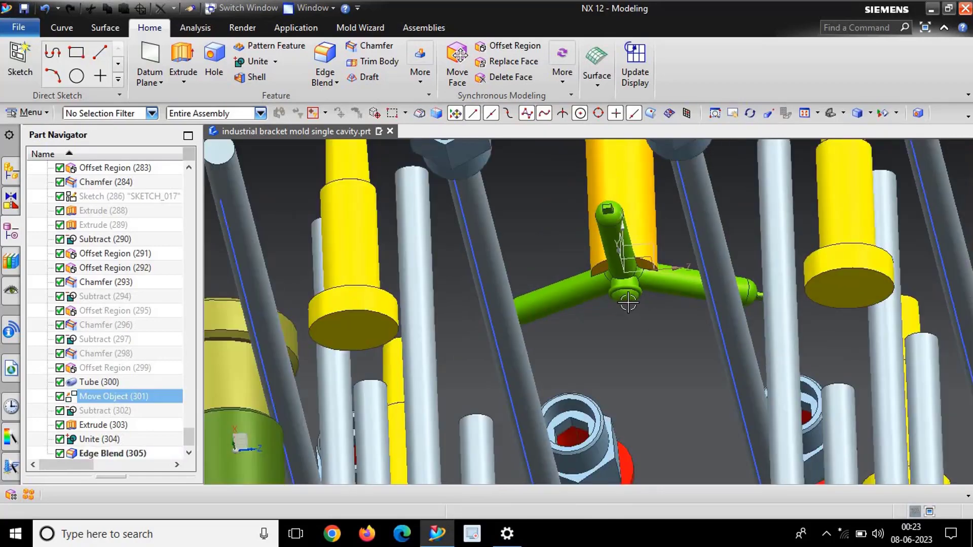
mouse_move(629, 319)
middle_down()
mouse_move(647, 369)
mouse_move(517, 370)
middle_up()
key(ctrl+shift+k)
Step: Pick a body and confirm the Class Selection to show it
scroll(532, 355, up, 5)
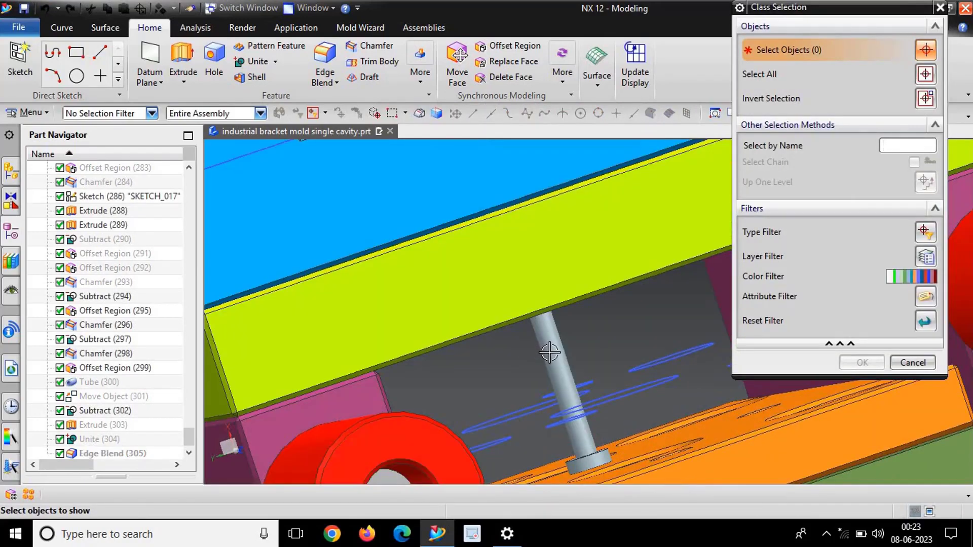
click(509, 365)
middle_click(509, 365)
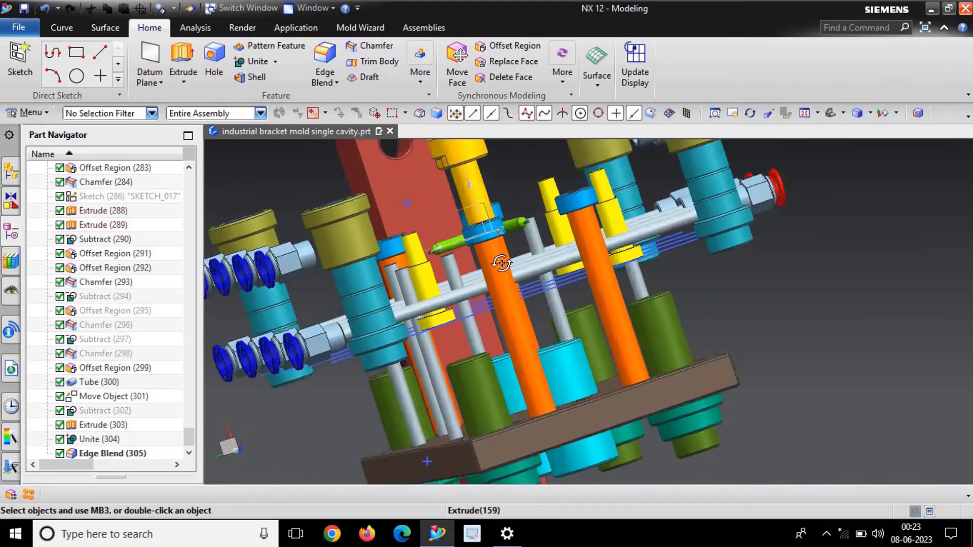
Step: Orbit and zoom in on the ejector pins around the green runner
mouse_move(509, 365)
middle_down()
mouse_move(537, 272)
mouse_move(547, 271)
mouse_move(536, 272)
mouse_move(589, 265)
mouse_move(568, 265)
mouse_move(551, 325)
mouse_move(571, 291)
middle_up()
scroll(589, 266, up, 5)
scroll(590, 266, up, 3)
scroll(569, 265, down, 3)
scroll(572, 291, up, 3)
scroll(571, 292, down, 3)
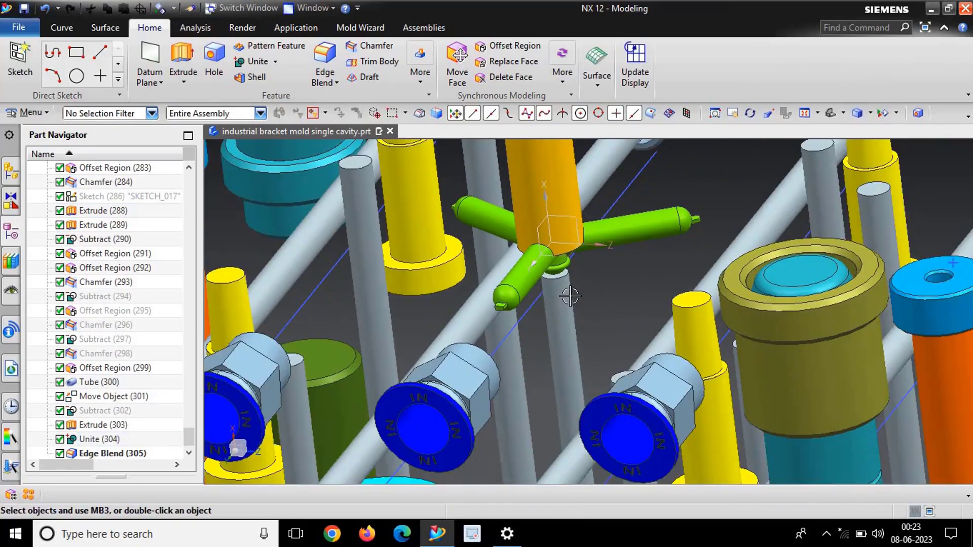
scroll(572, 291, down, 3)
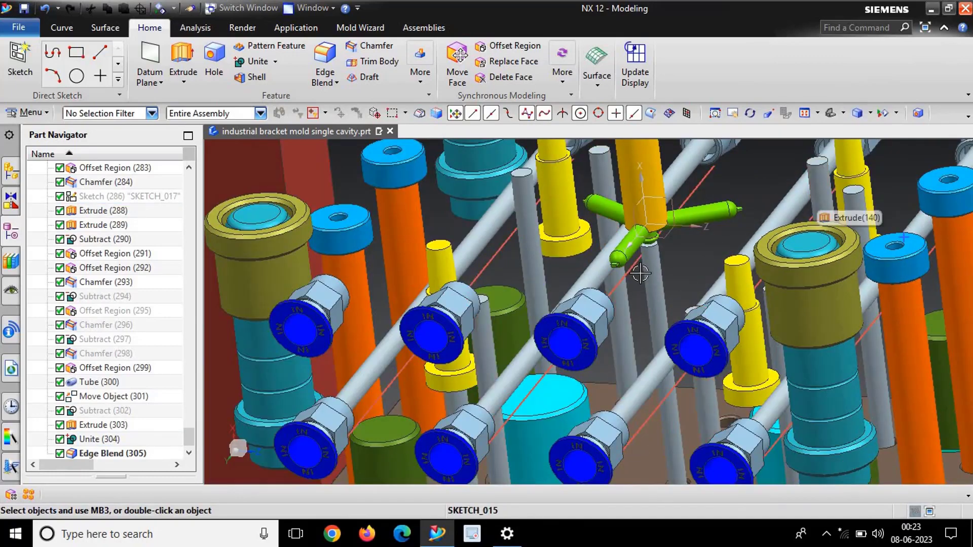
scroll(641, 268, up, 3)
scroll(640, 268, down, 2)
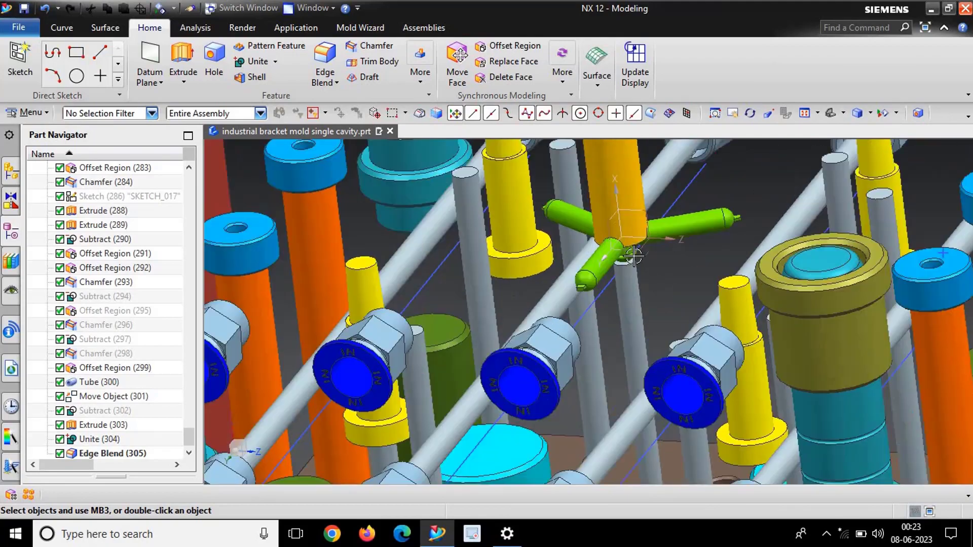
mouse_move(598, 253)
middle_down()
mouse_move(622, 246)
mouse_move(651, 284)
mouse_move(645, 293)
middle_up()
scroll(645, 293, up, 2)
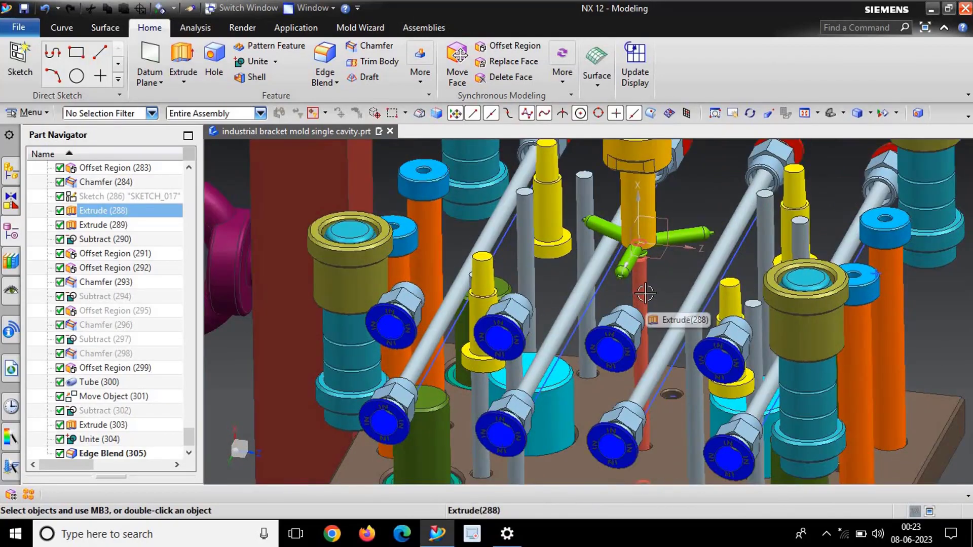
Step: Select the eight thin ejector pins for Edit Object Display (Ctrl+J)
key(ctrl+j)
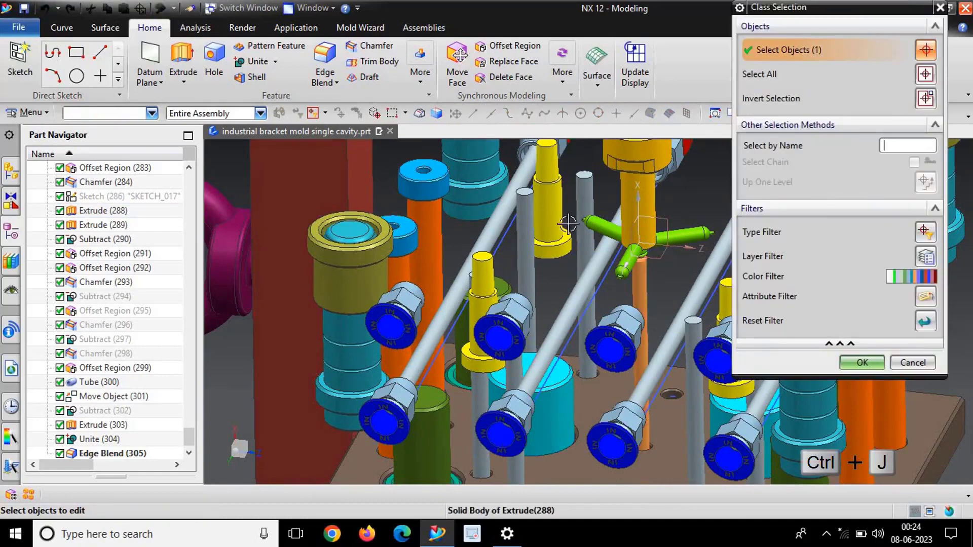
scroll(568, 223, up, 2)
middle_drag(501, 286, 503, 263)
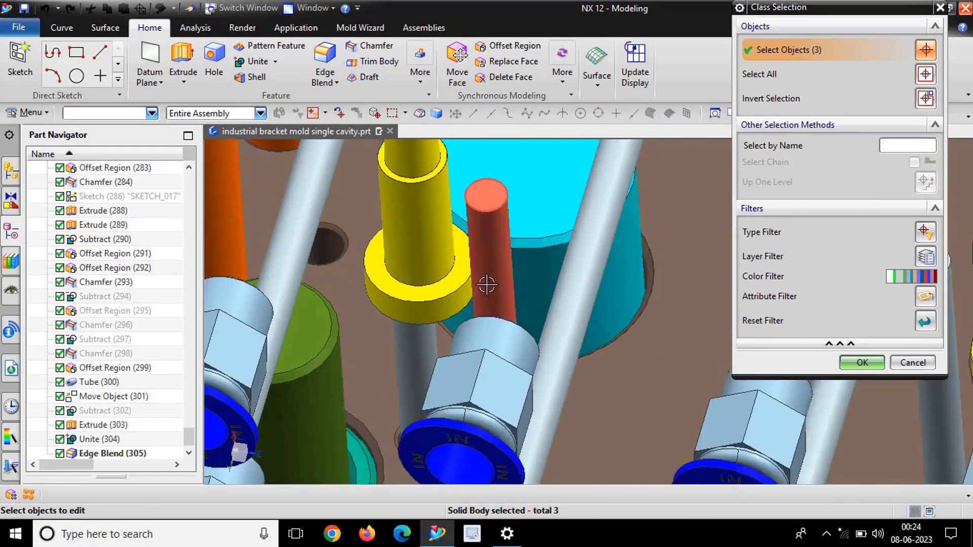
click(510, 277)
scroll(509, 277, down, 3)
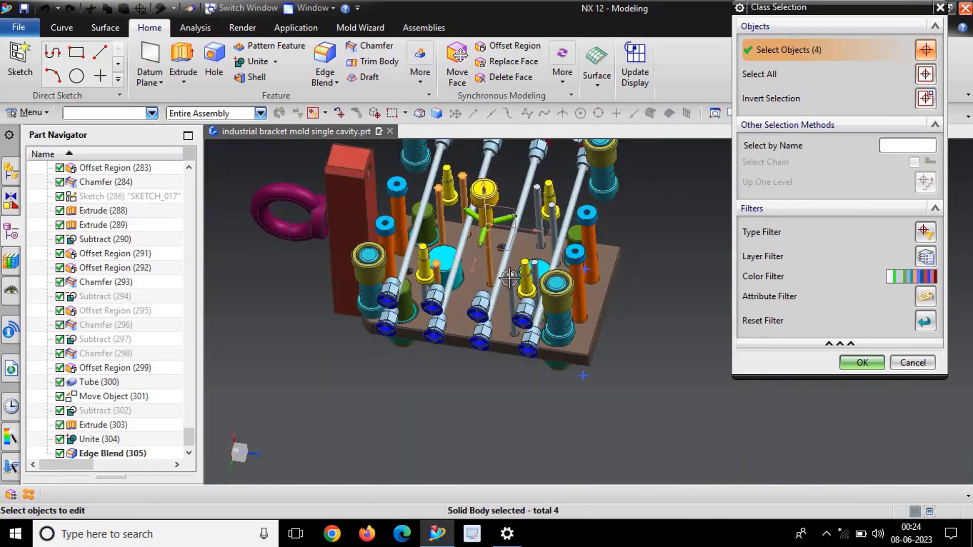
scroll(509, 277, up, 3)
click(540, 283)
scroll(561, 265, up, 2)
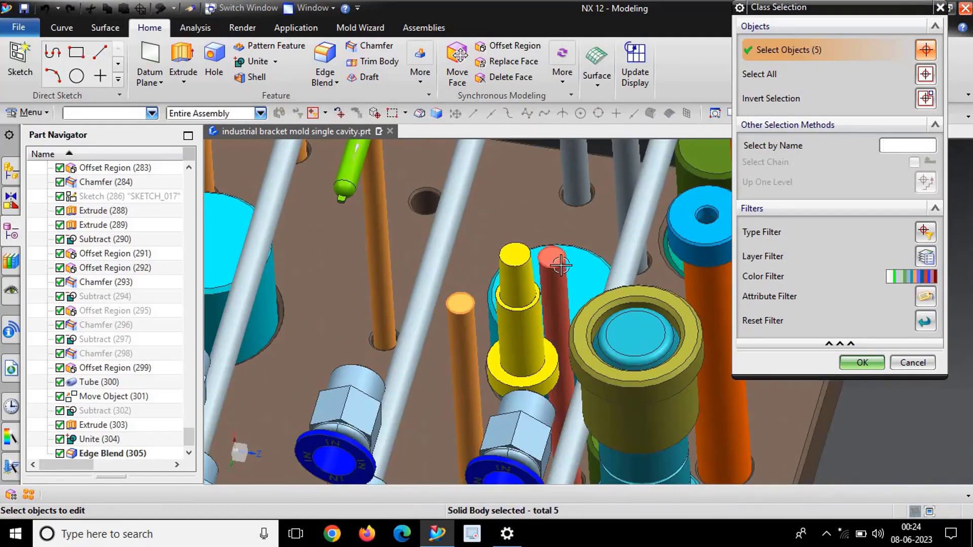
click(573, 185)
click(586, 278)
scroll(586, 278, down, 4)
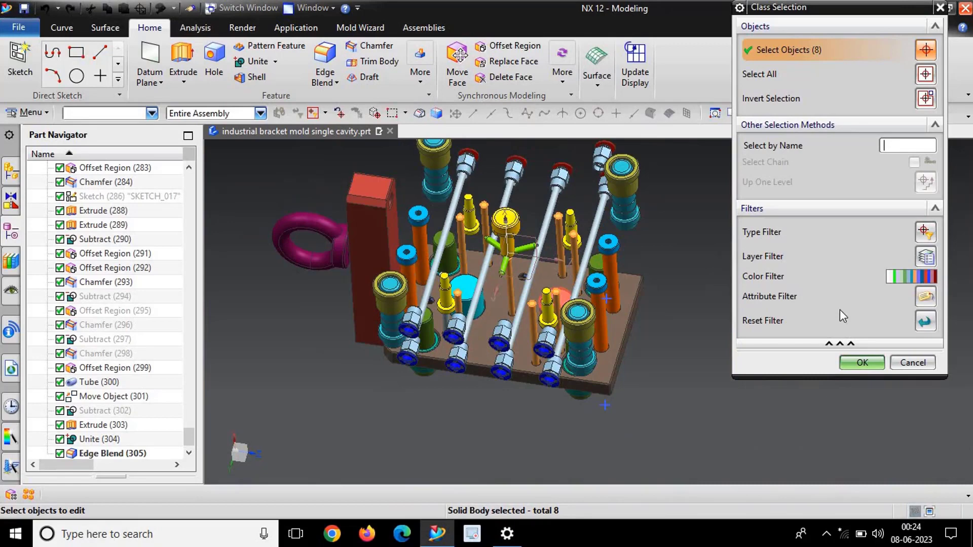
click(861, 363)
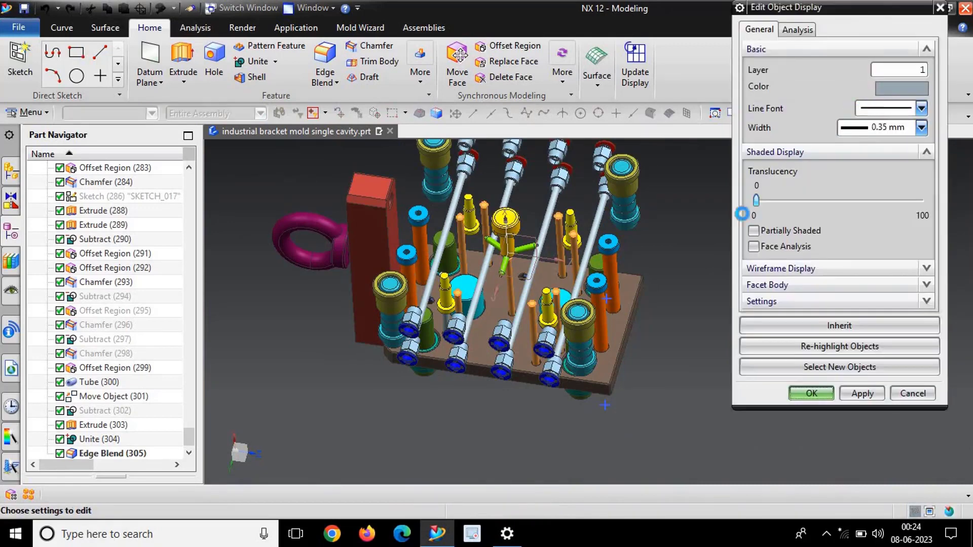
Step: Change the pins' colour to dark green and check the result
click(901, 88)
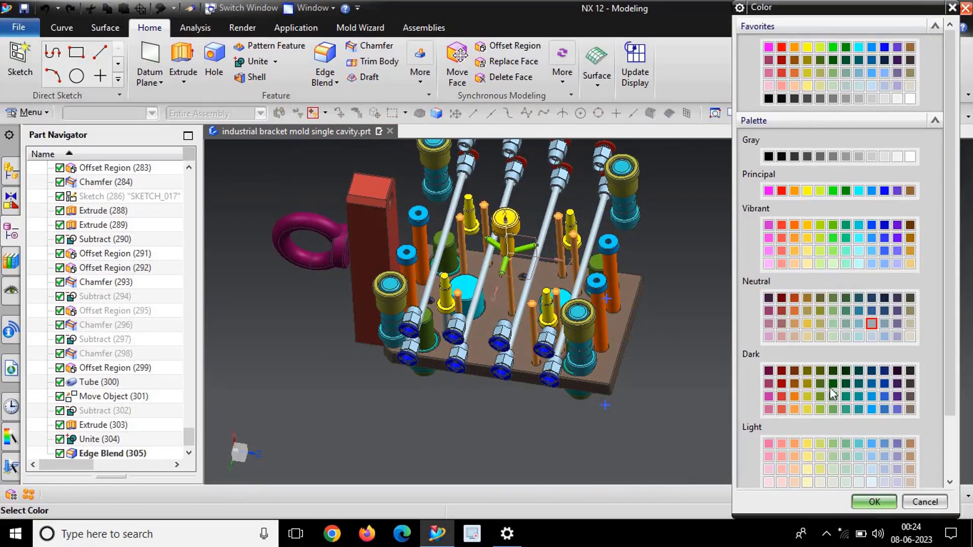
key(Return)
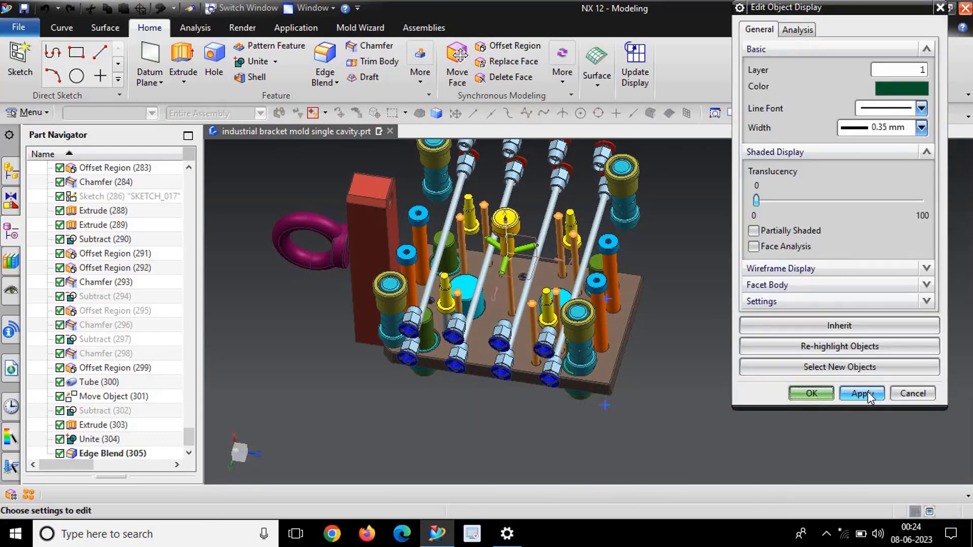
scroll(607, 310, up, 3)
scroll(607, 310, down, 2)
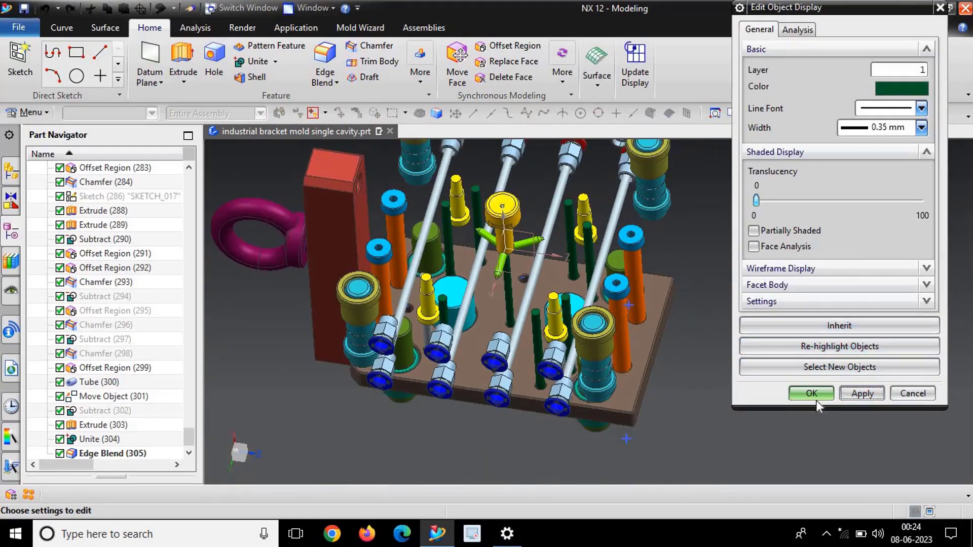
click(808, 388)
mouse_move(557, 213)
middle_down()
mouse_move(423, 293)
mouse_move(355, 273)
middle_up()
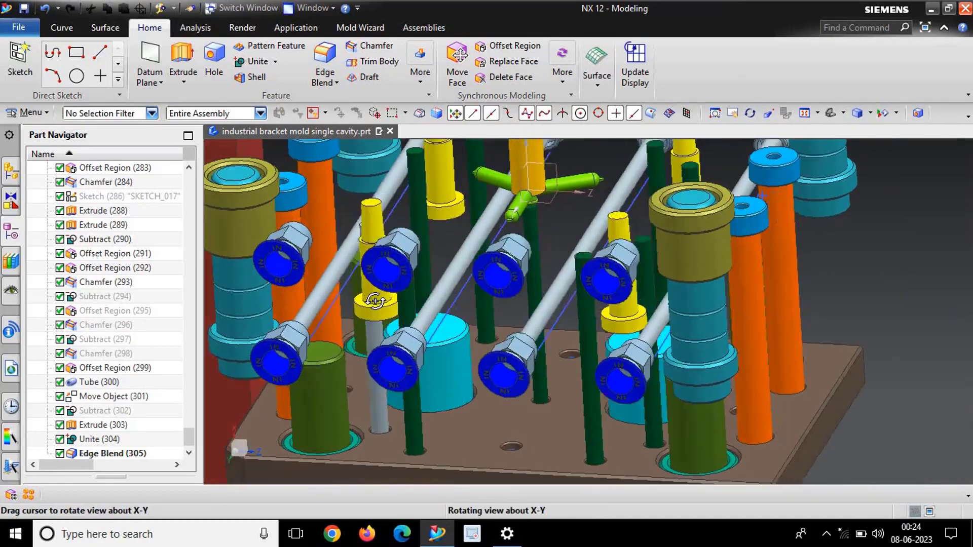
Step: Start a chamfer using the Face Edges rule on the first pin's edges
click(376, 45)
scroll(385, 182, up, 3)
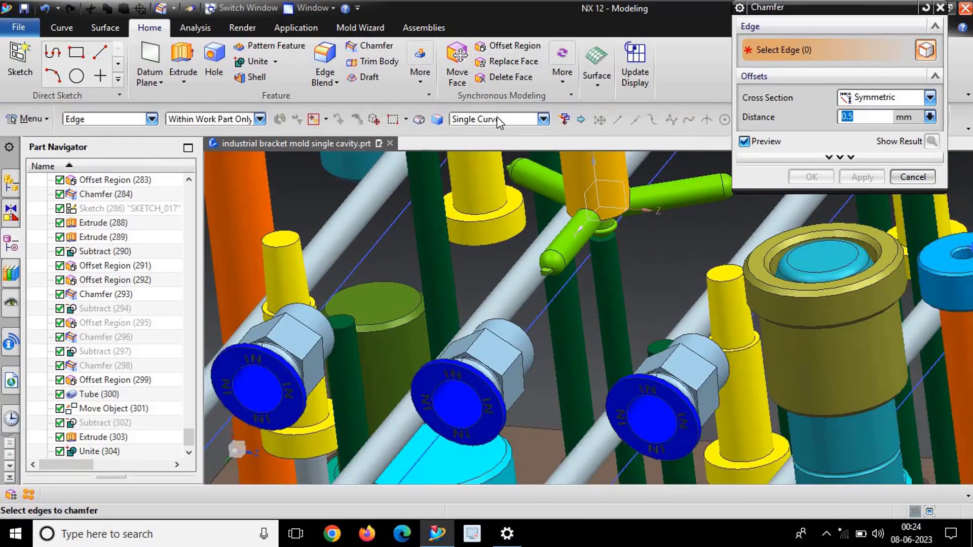
click(499, 118)
click(486, 177)
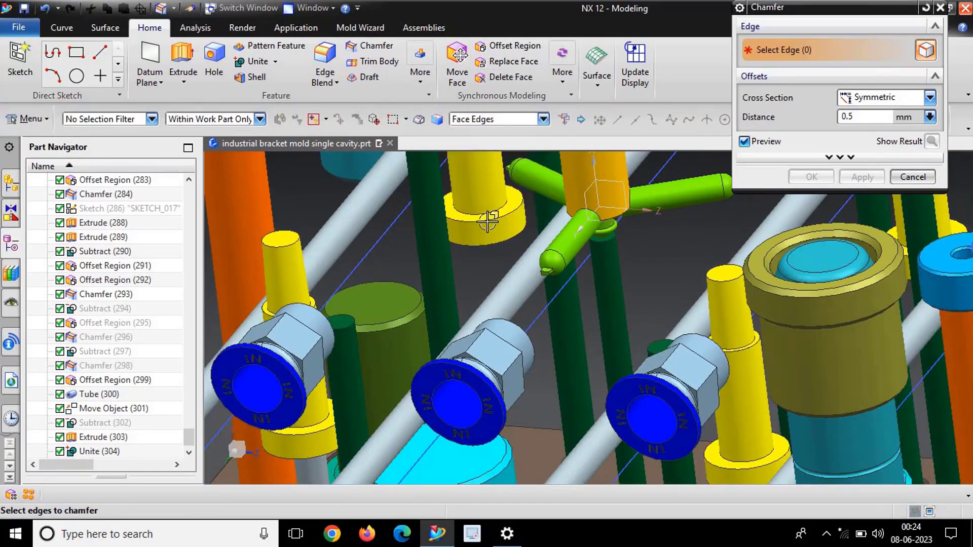
scroll(484, 223, up, 2)
click(481, 223)
scroll(416, 304, down, 3)
scroll(378, 350, up, 3)
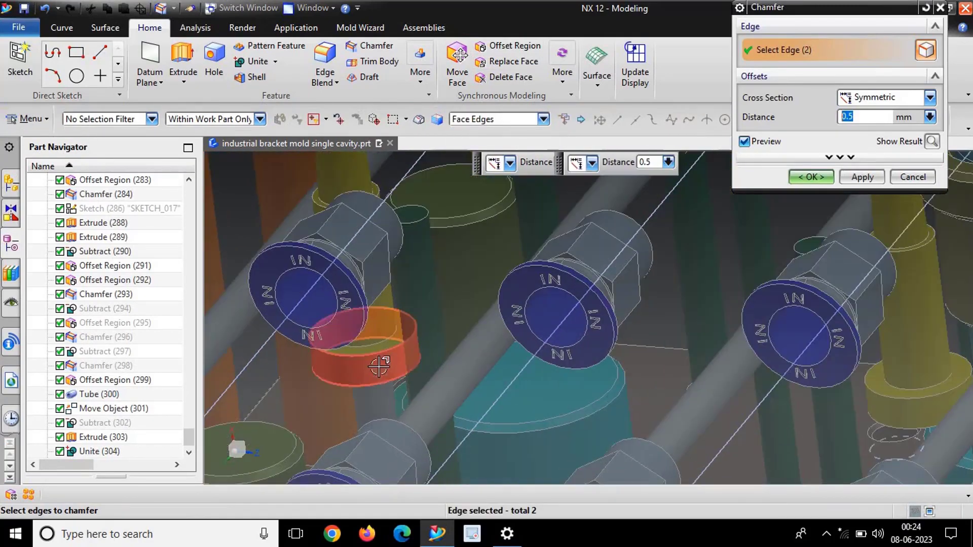
scroll(727, 324, down, 3)
scroll(730, 314, up, 2)
Step: Add the remaining pin edges and apply the 0.5 mm symmetric chamfer
click(783, 340)
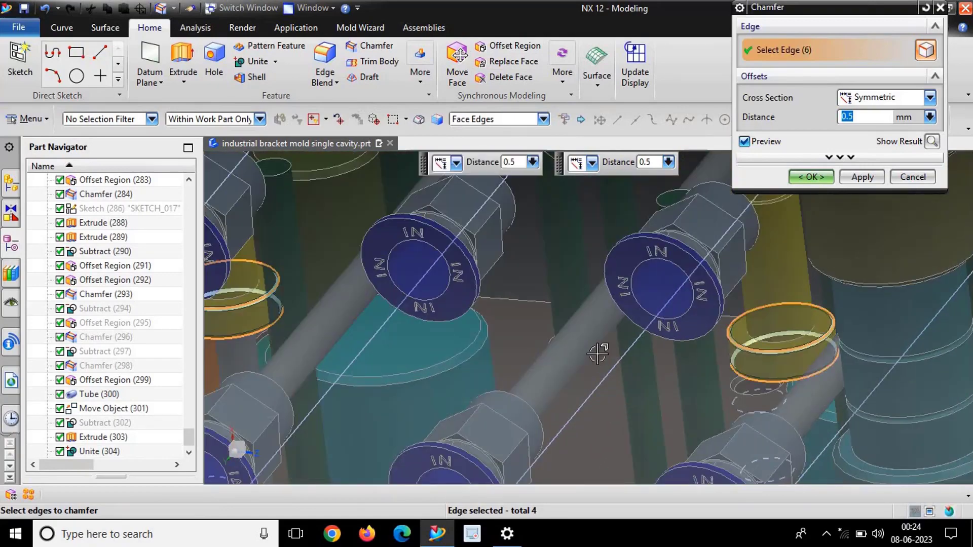
scroll(743, 264, down, 2)
scroll(743, 263, up, 2)
middle_drag(743, 263, 708, 410)
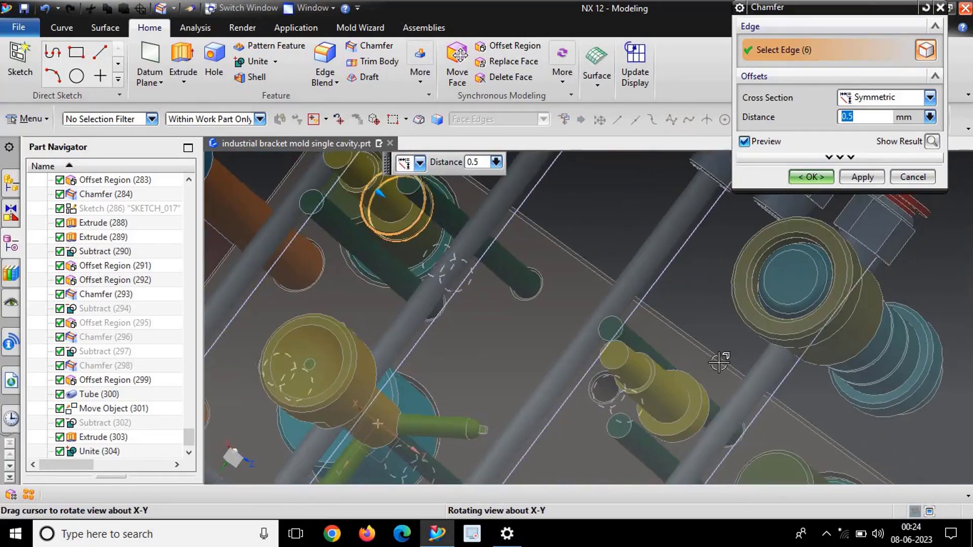
scroll(708, 410, up, 3)
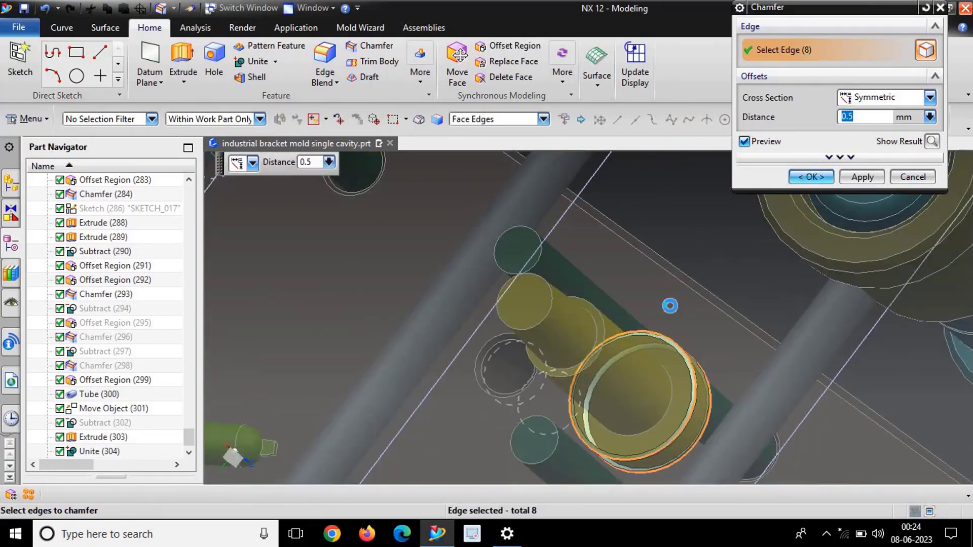
middle_click(670, 305)
scroll(670, 305, down, 2)
scroll(670, 305, down, 3)
mouse_move(669, 306)
middle_down()
mouse_move(651, 329)
mouse_move(643, 313)
middle_up()
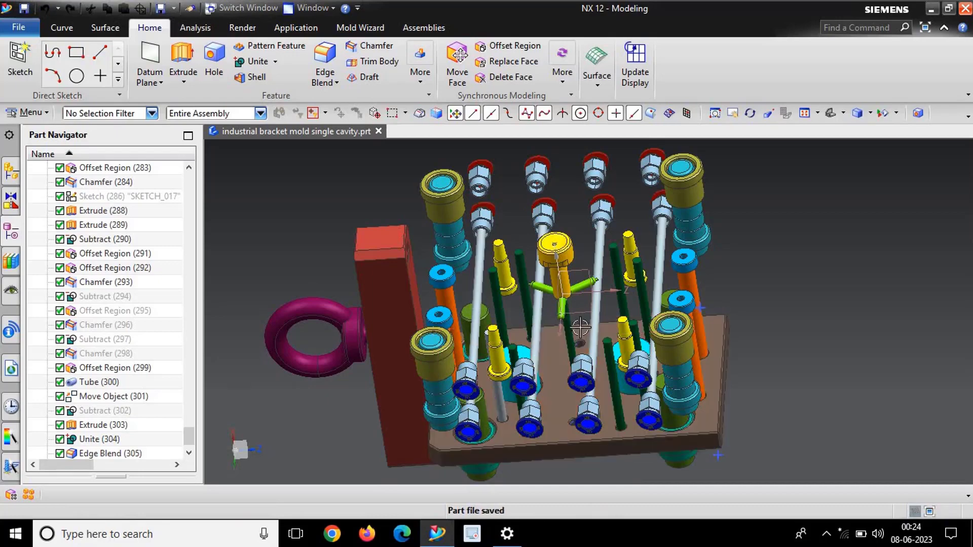
Step: Show all Solid Bodies through Show and Hide (Ctrl+W) to reveal the closed mold
mouse_move(540, 361)
middle_down()
mouse_move(545, 298)
mouse_move(555, 311)
middle_up()
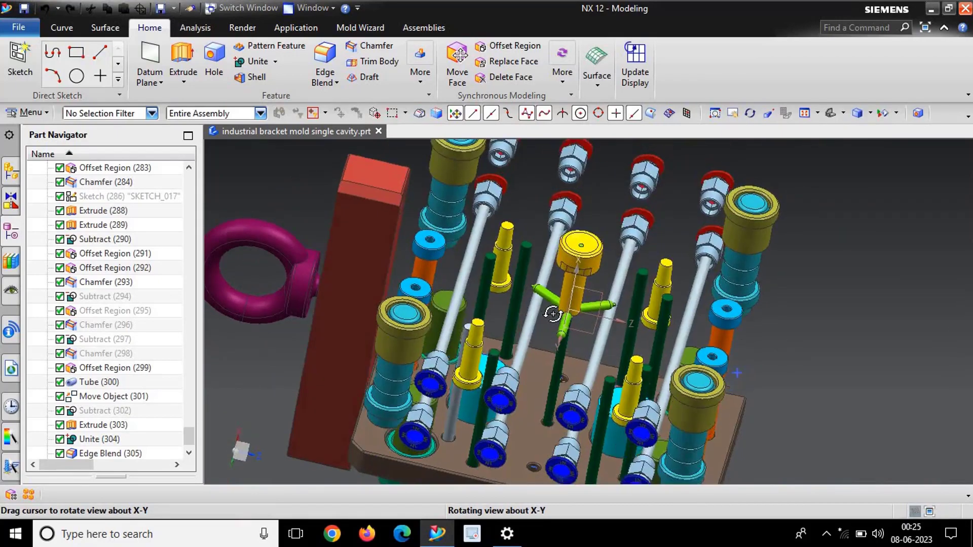
key(ctrl+w)
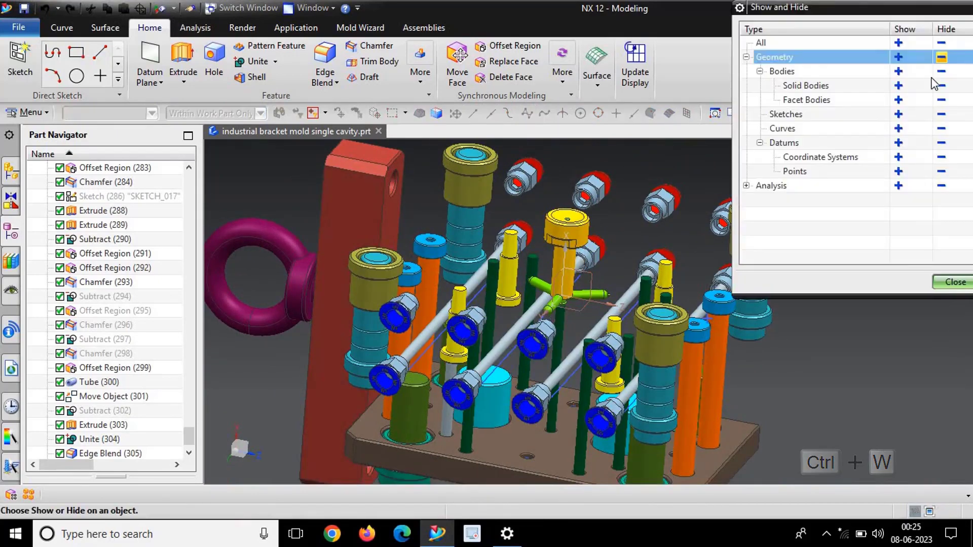
click(896, 87)
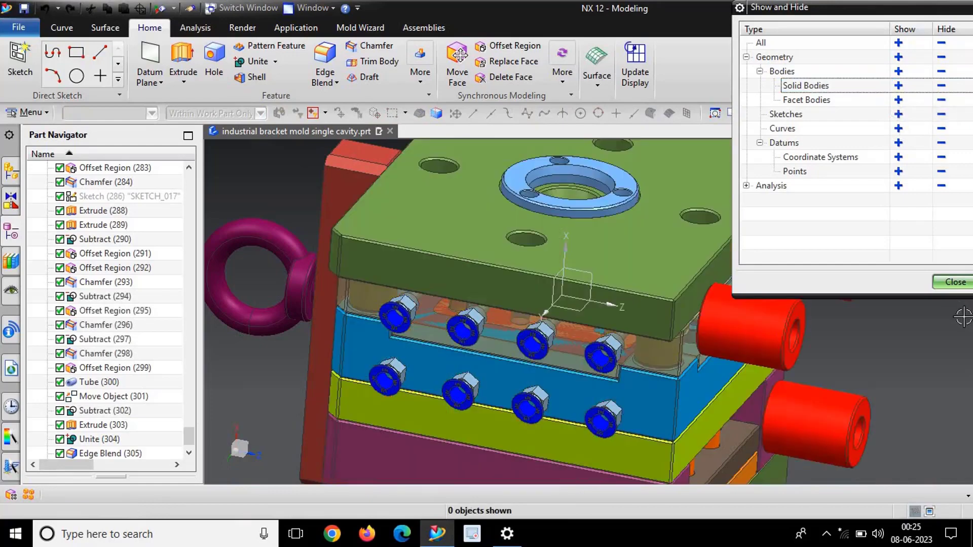
click(955, 282)
middle_drag(608, 284, 630, 303)
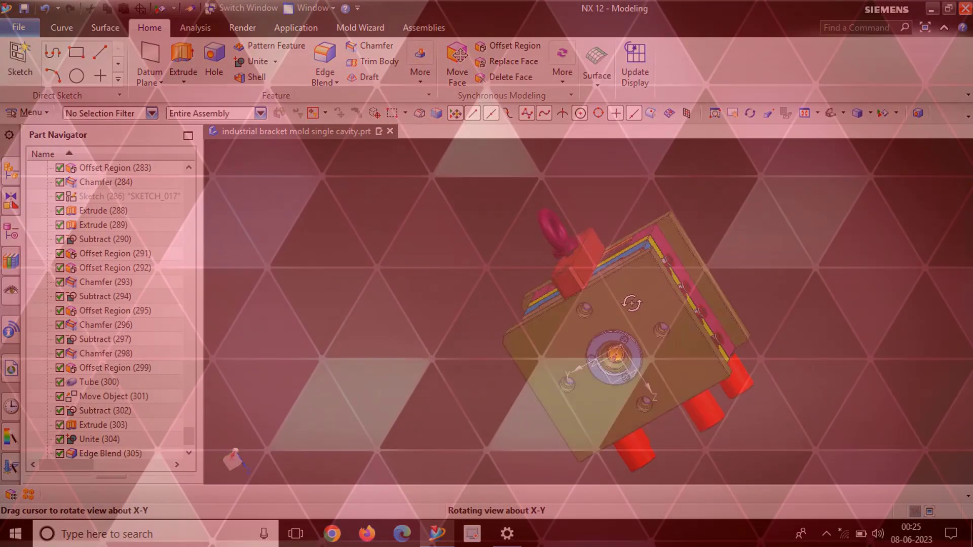